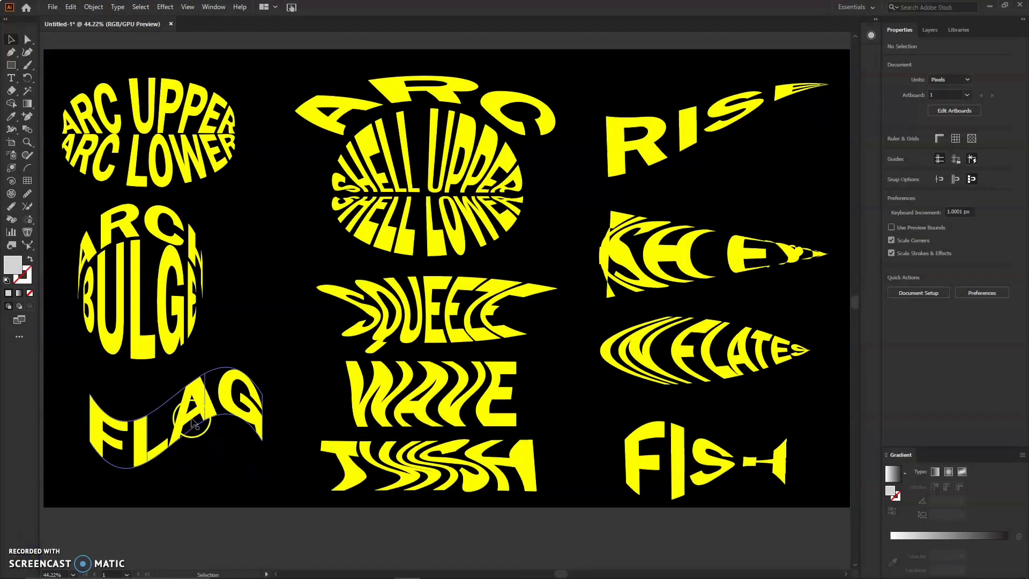
# Step: Examine the warped text samples on the artboard by selecting them one after another
pyautogui.click(203, 429)
pyautogui.click(143, 226)
pyautogui.click(136, 161)
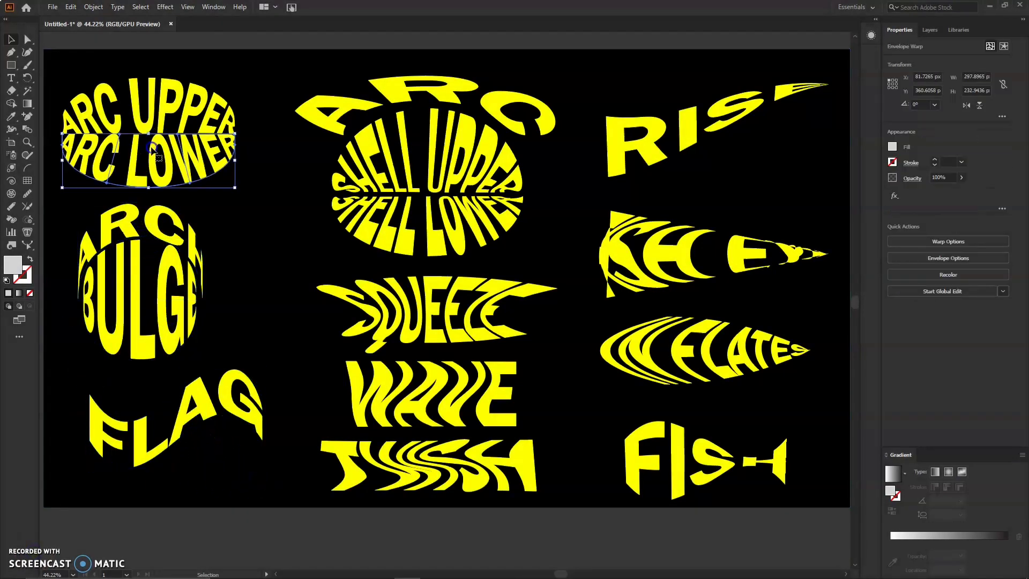
pyautogui.click(155, 137)
pyautogui.click(391, 89)
pyautogui.click(424, 172)
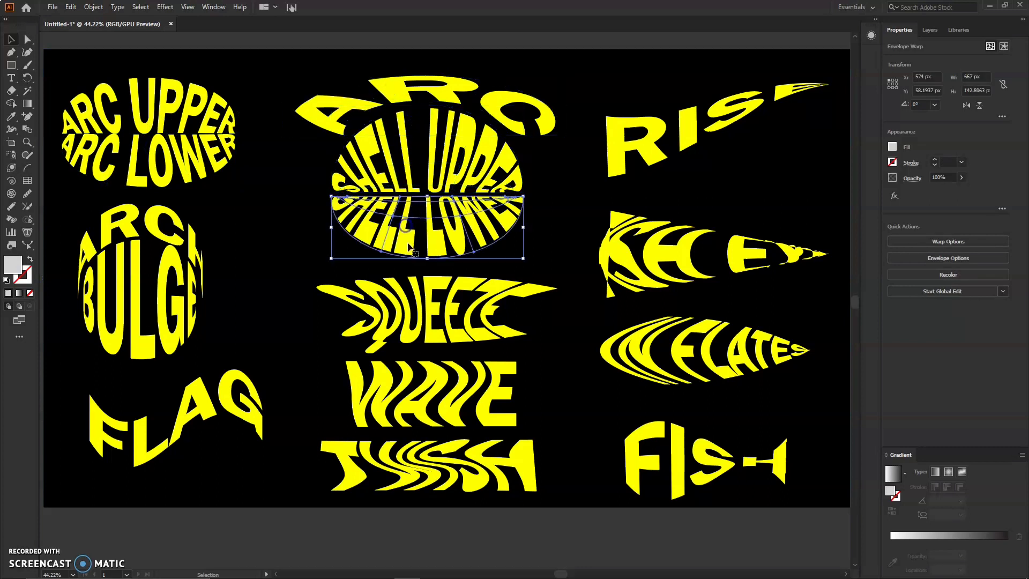
pyautogui.click(429, 311)
pyautogui.click(429, 397)
pyautogui.click(429, 466)
pyautogui.click(644, 461)
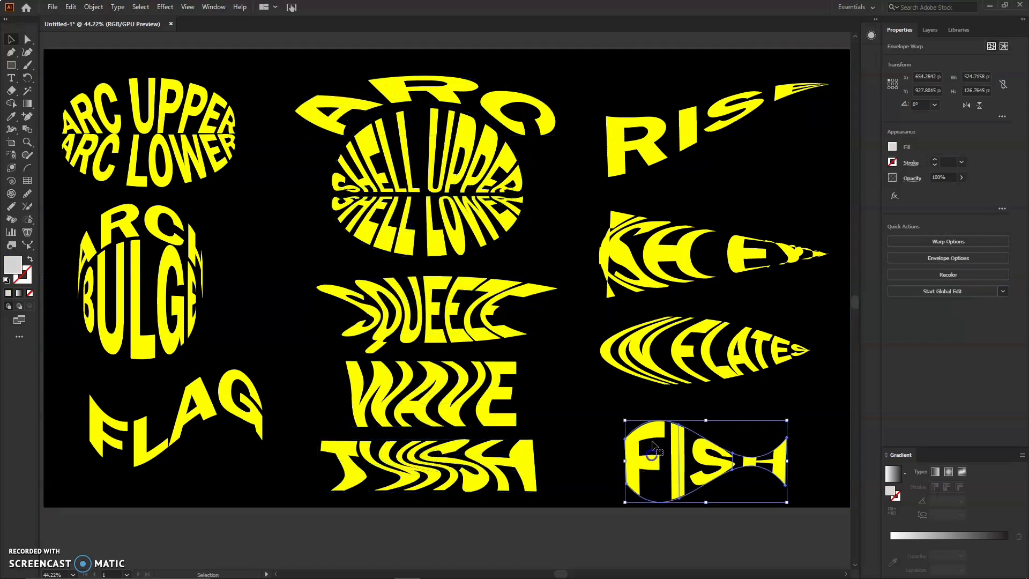
pyautogui.click(697, 348)
pyautogui.click(670, 255)
pyautogui.click(642, 173)
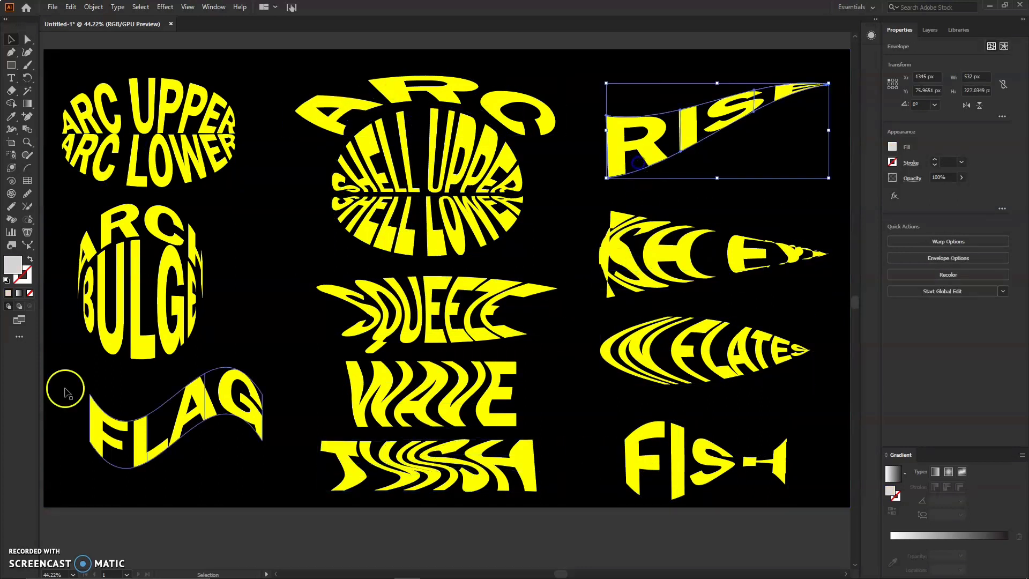
# Step: Create a new Web-Large document of 1920 x 1080 px with one artboard
pyautogui.click(51, 6)
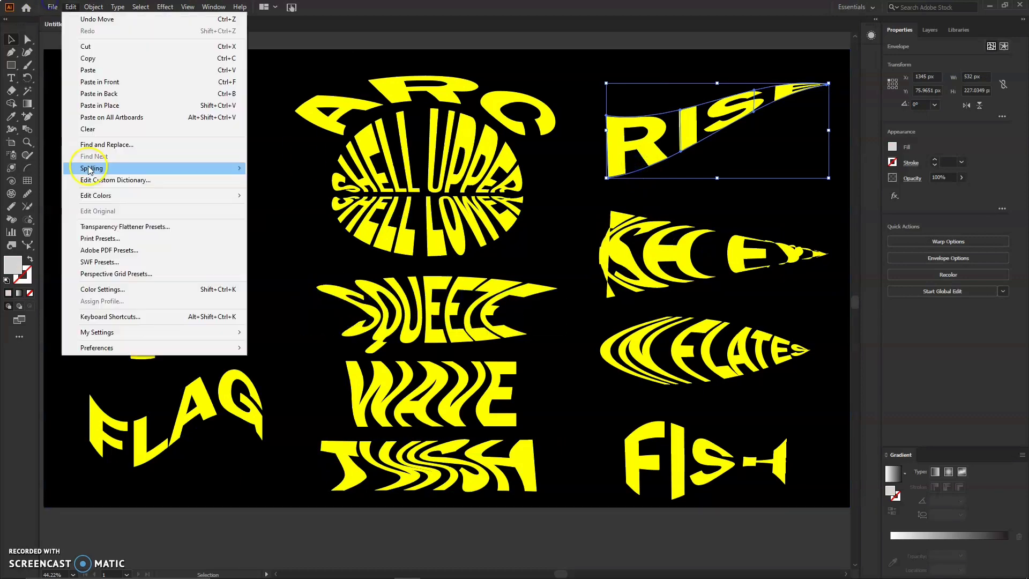
pyautogui.click(69, 19)
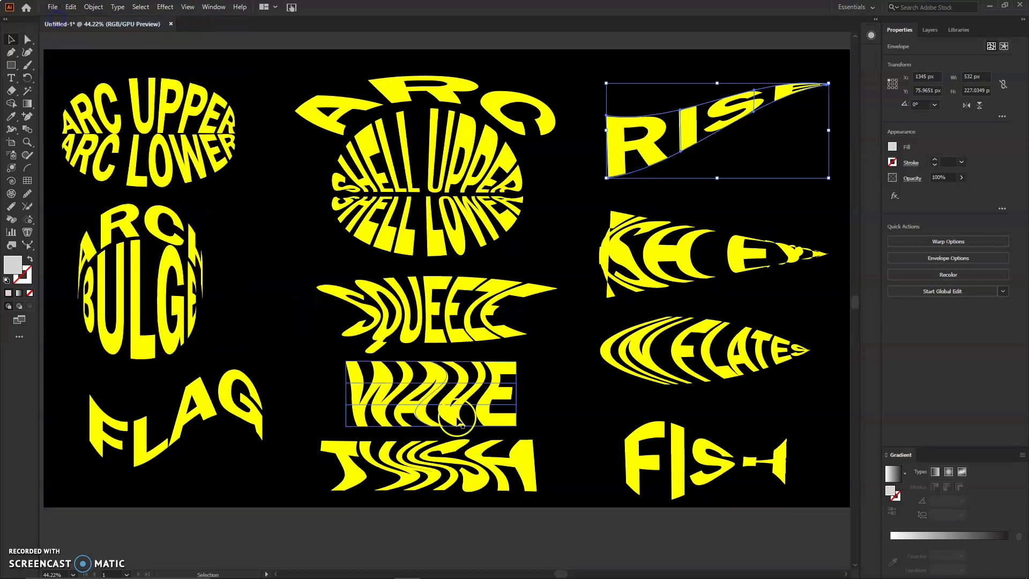
pyautogui.click(719, 464)
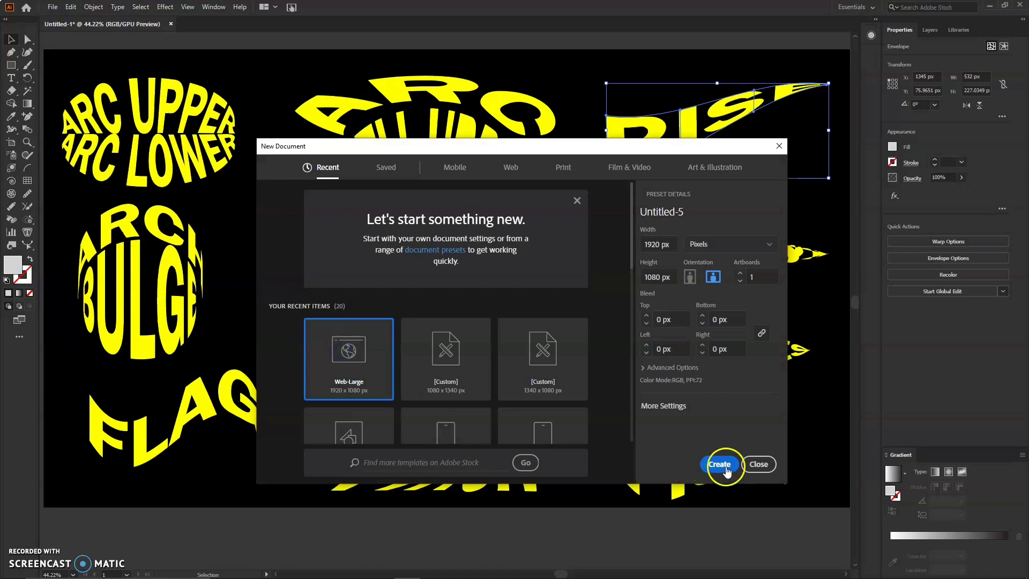
# Step: Draw a rectangle of about 1920 x 1089 px covering the whole artboard and fill it with black
pyautogui.click(11, 65)
pyautogui.click(11, 66)
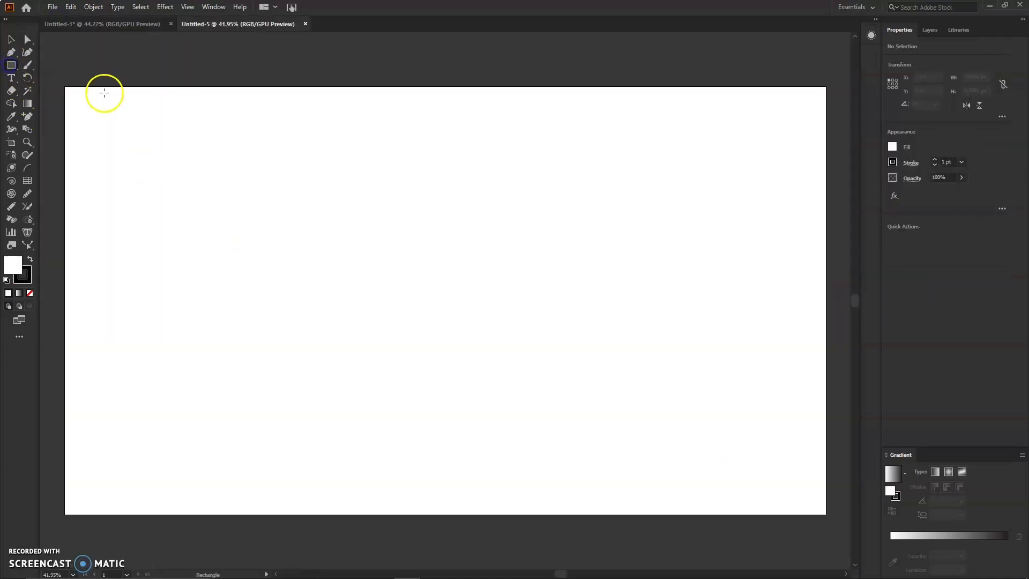
pyautogui.moveTo(63, 86)
pyautogui.mouseDown()
pyautogui.moveTo(775, 468)
pyautogui.moveTo(832, 510)
pyautogui.moveTo(826, 516)
pyautogui.mouseUp()
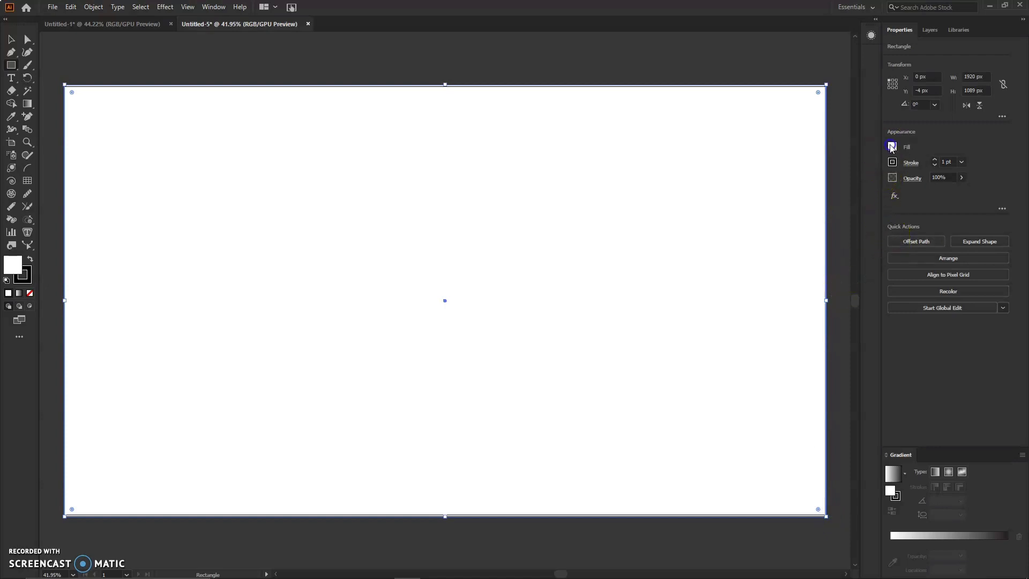
pyautogui.click(893, 147)
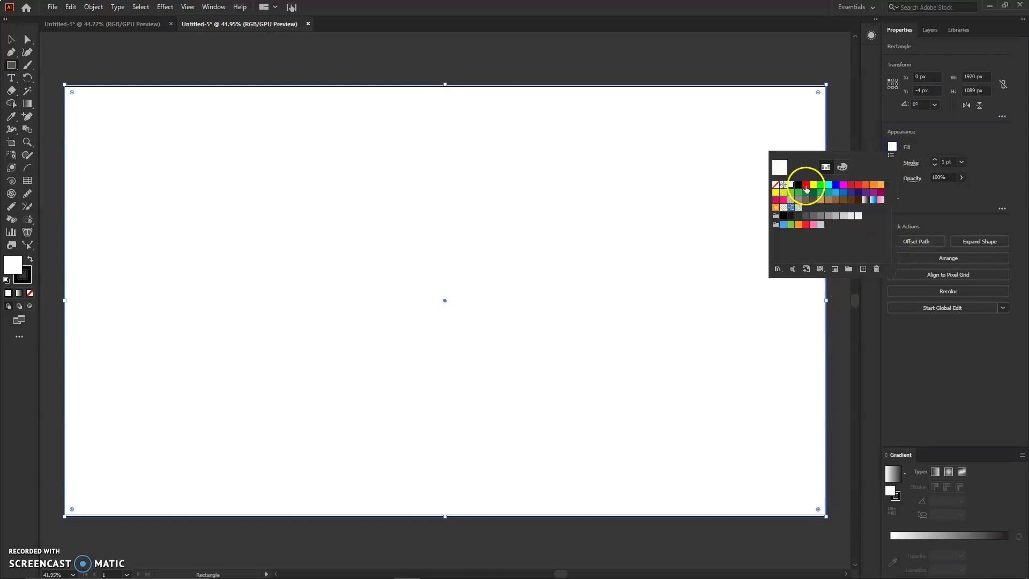
pyautogui.click(799, 186)
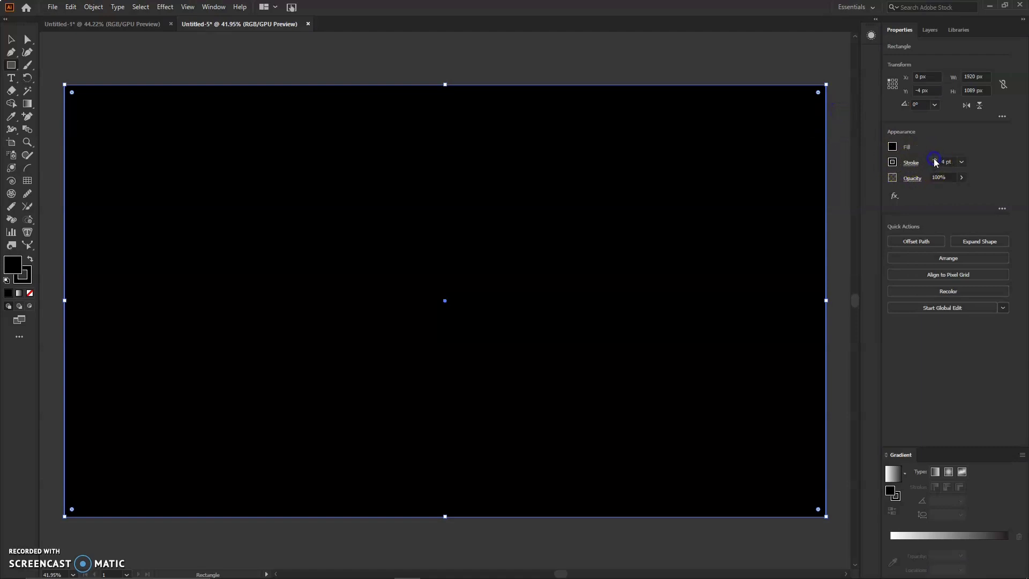
# Step: Give the background rectangle a 4 pt magenta stroke
pyautogui.click(892, 163)
pyautogui.click(845, 201)
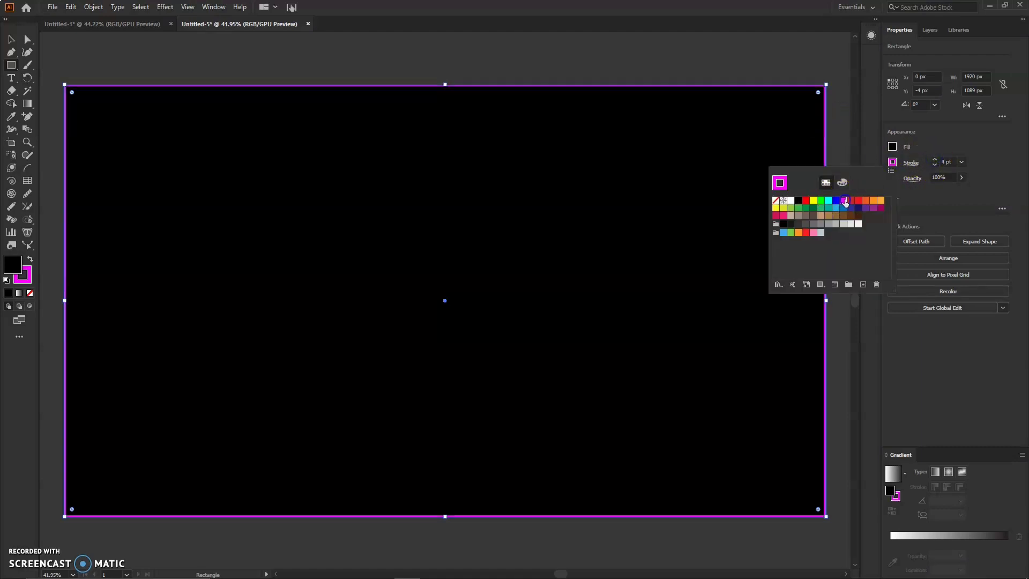
pyautogui.click(688, 74)
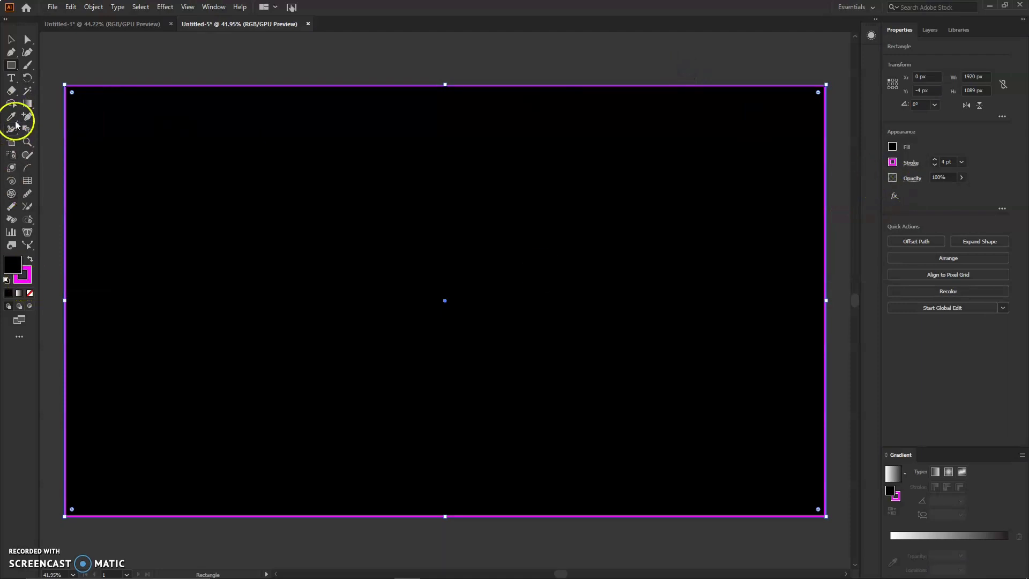
# Step: Place a line of placeholder text in the artboard's upper-left area with a font size of 100 pt
pyautogui.click(7, 80)
pyautogui.click(156, 154)
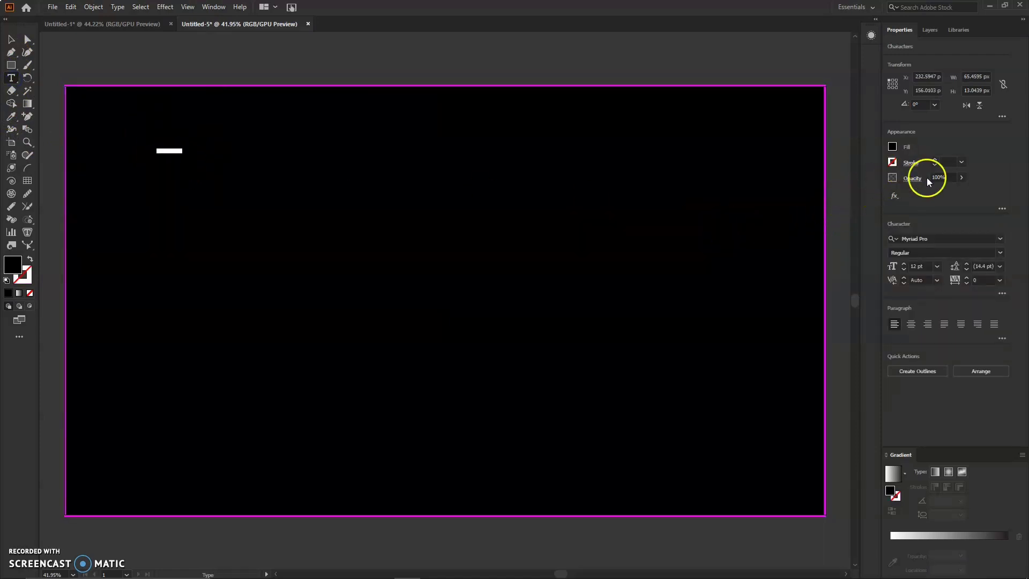
pyautogui.write('100')
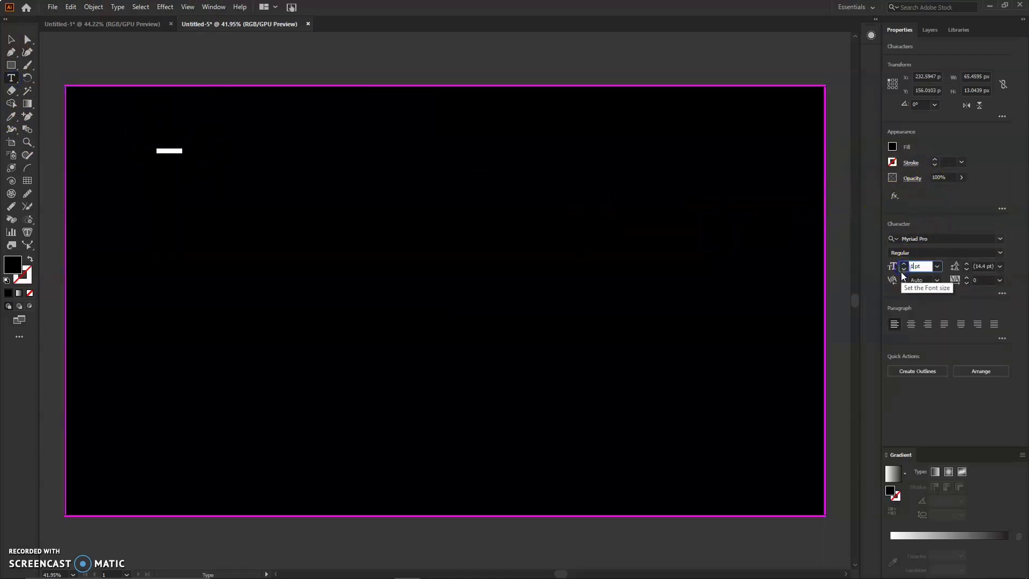
# Step: Set the placeholder text's font to Berlin Sans FB Demi Bold and its size to 100 pt
pyautogui.click(1002, 240)
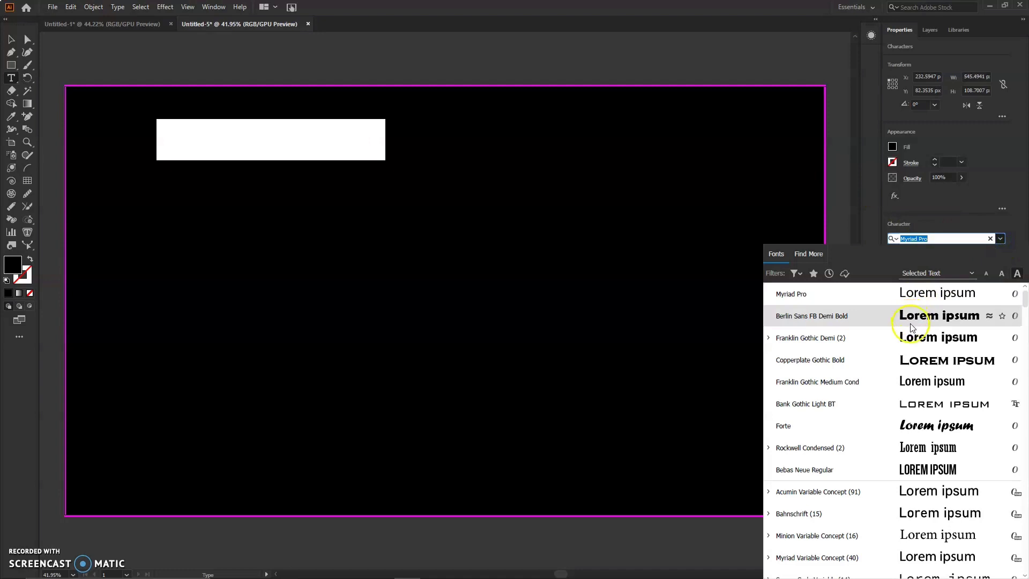
pyautogui.click(911, 321)
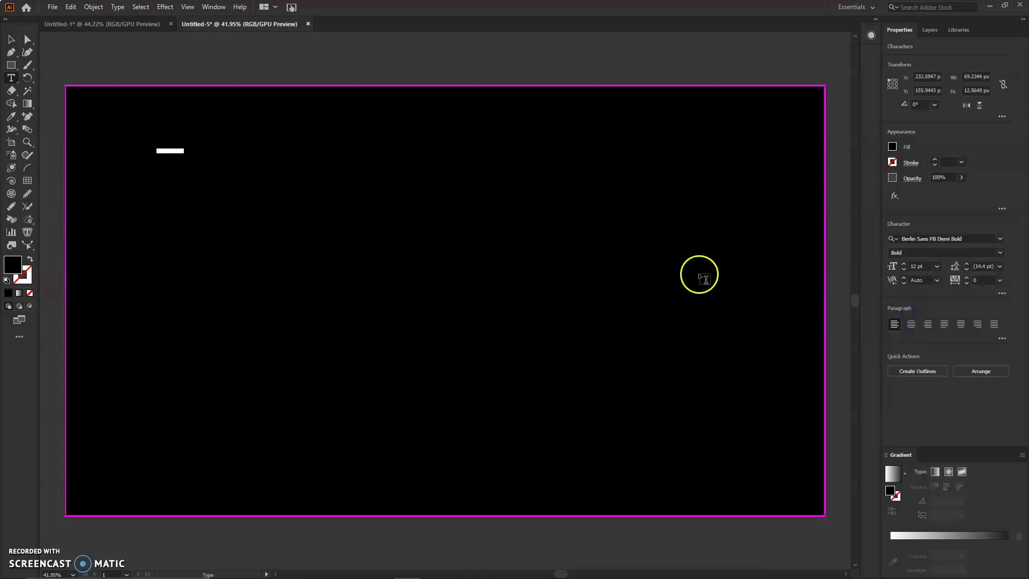
pyautogui.click(917, 267)
pyautogui.write('100')
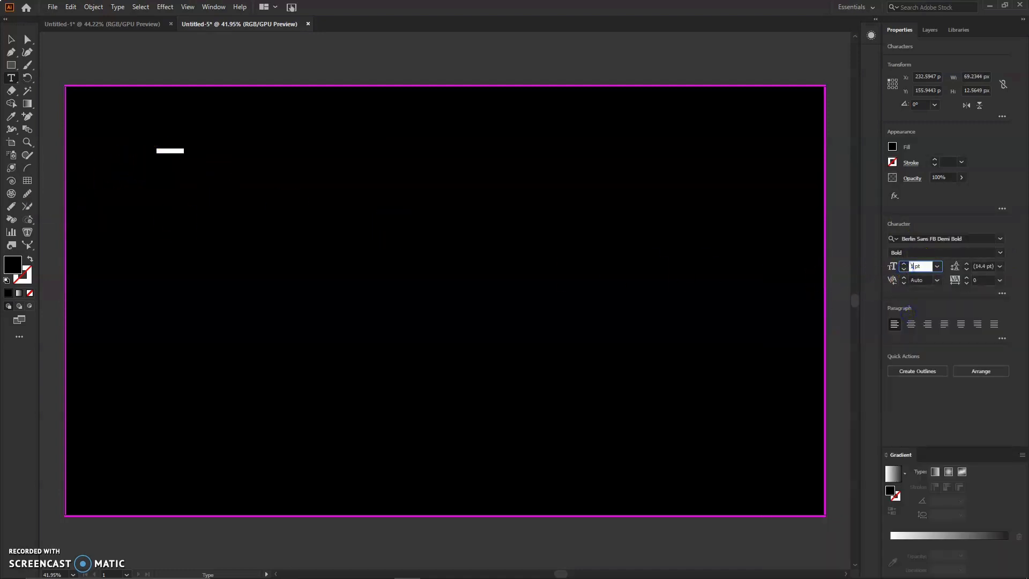
pyautogui.press('Return')
pyautogui.click(198, 146)
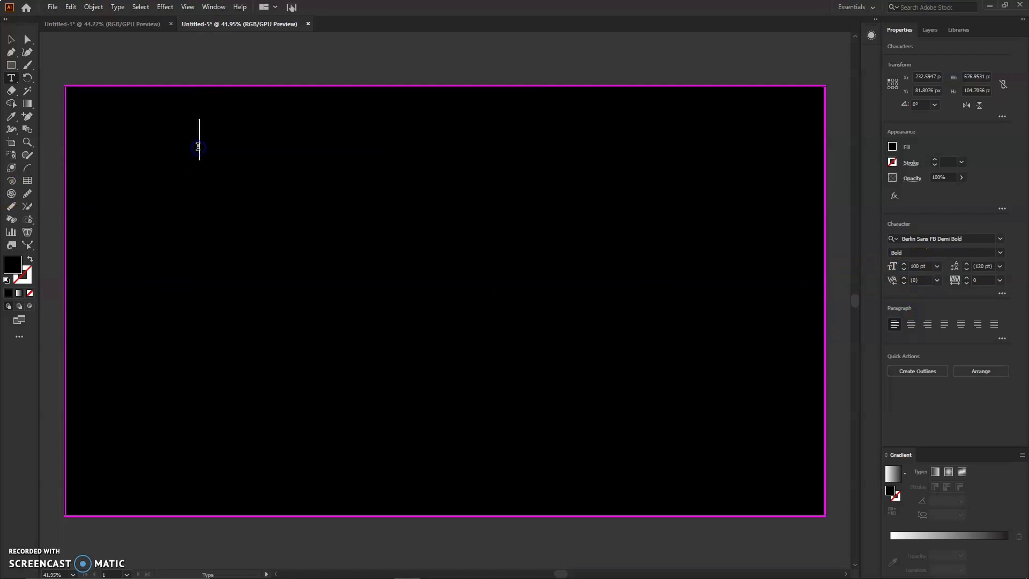
# Step: Fill the placeholder text with yellow
pyautogui.click(892, 146)
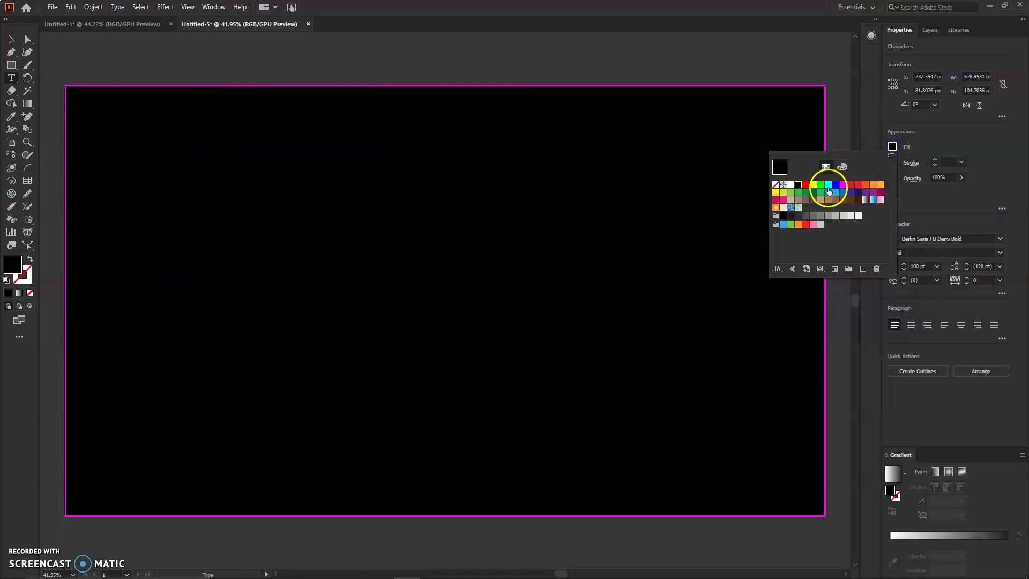
pyautogui.click(814, 185)
pyautogui.click(923, 141)
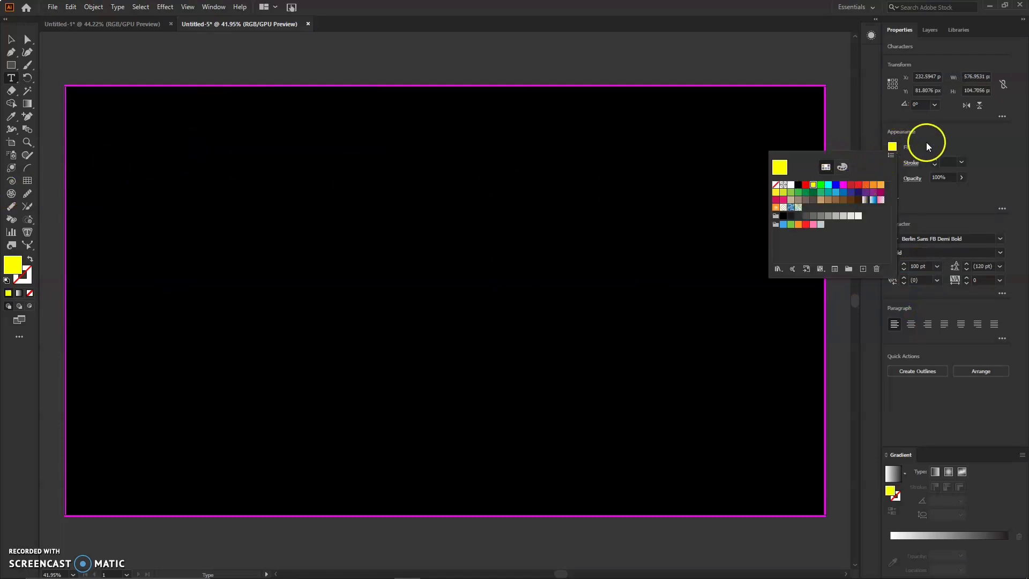
pyautogui.click(10, 40)
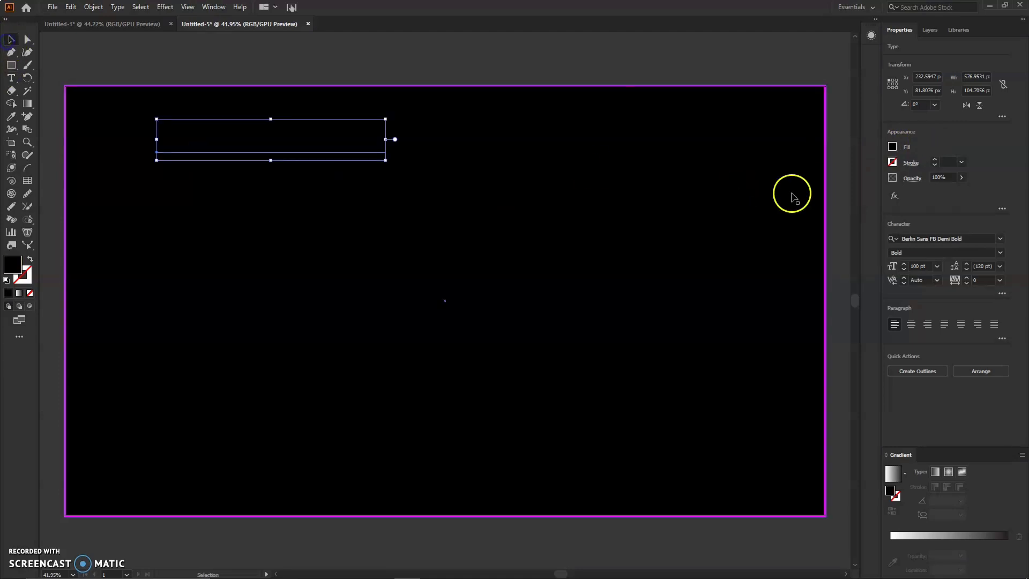
pyautogui.click(893, 146)
pyautogui.click(815, 186)
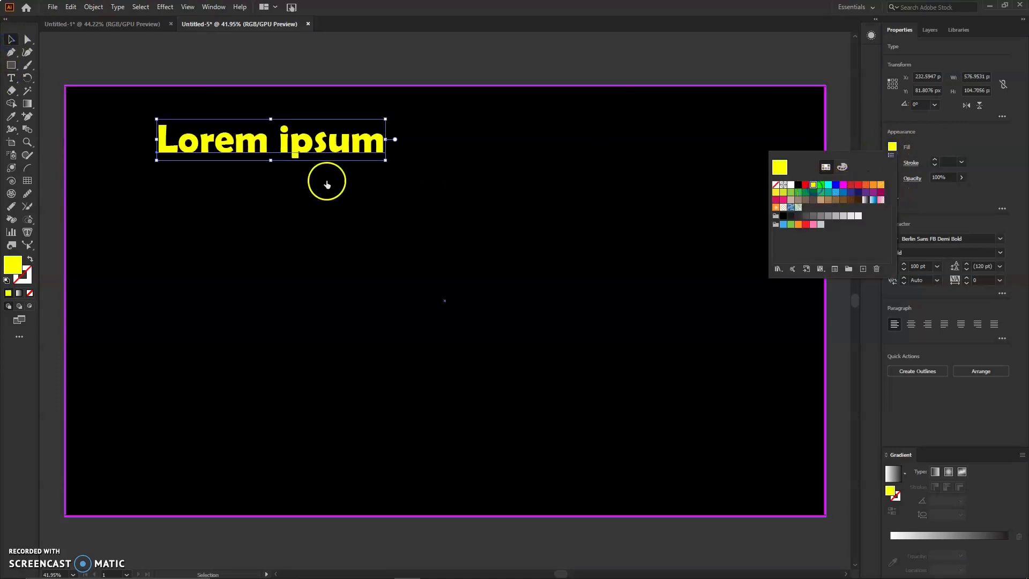
# Step: Replace the placeholder text with the word ARC
pyautogui.click(355, 150)
pyautogui.doubleClick(355, 149)
pyautogui.hotkey('ctrl', 'a')
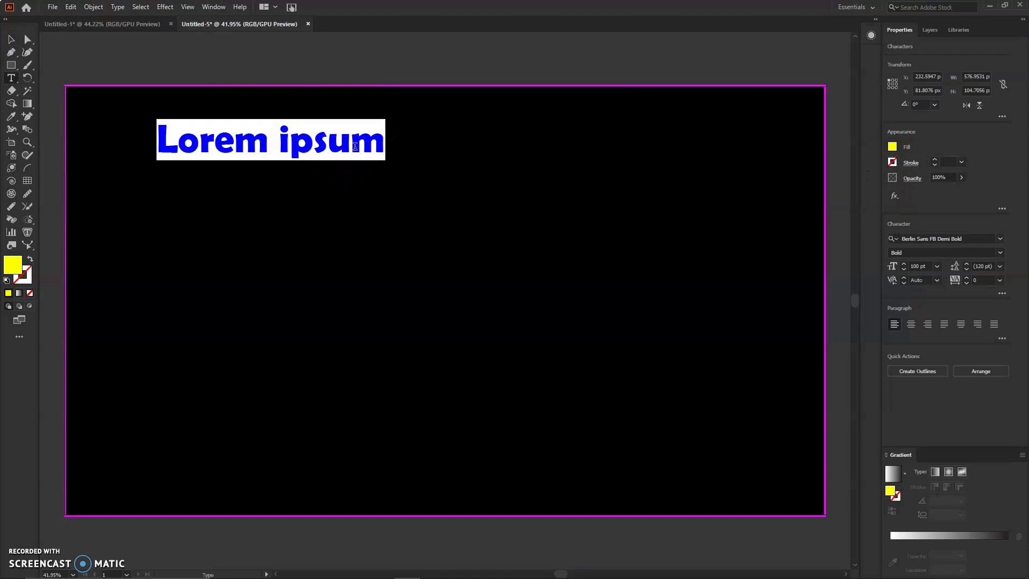
pyautogui.write('R')
pyautogui.press('BackSpace')
pyautogui.write('ARC')
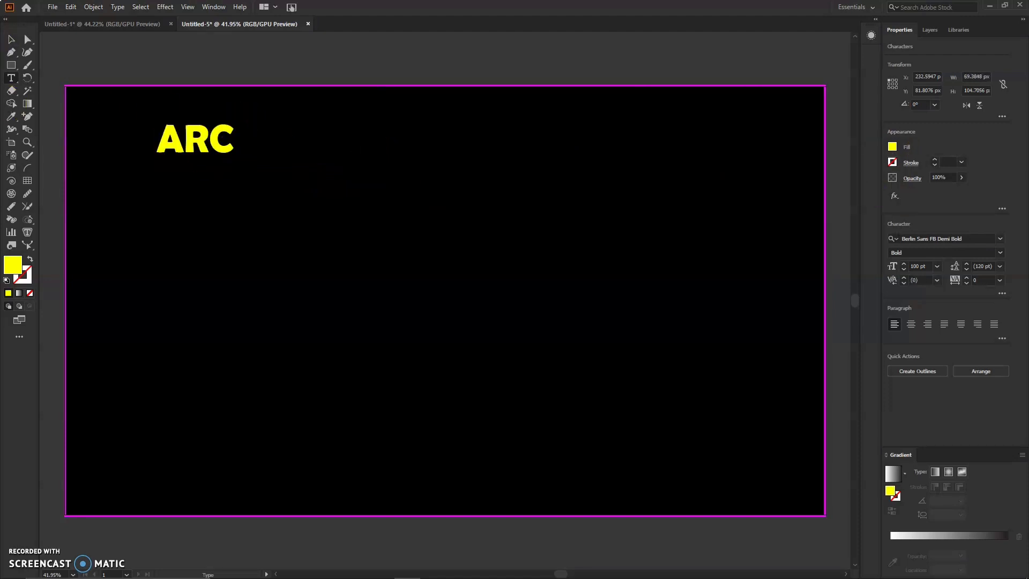
# Step: Enlarge ARC to about 132 pt and apply a horizontal Arc envelope warp with 100% bend and -2% horizontal distortion
pyautogui.click(11, 41)
pyautogui.moveTo(223, 138); pyautogui.dragTo(225, 187)
pyautogui.click(94, 7)
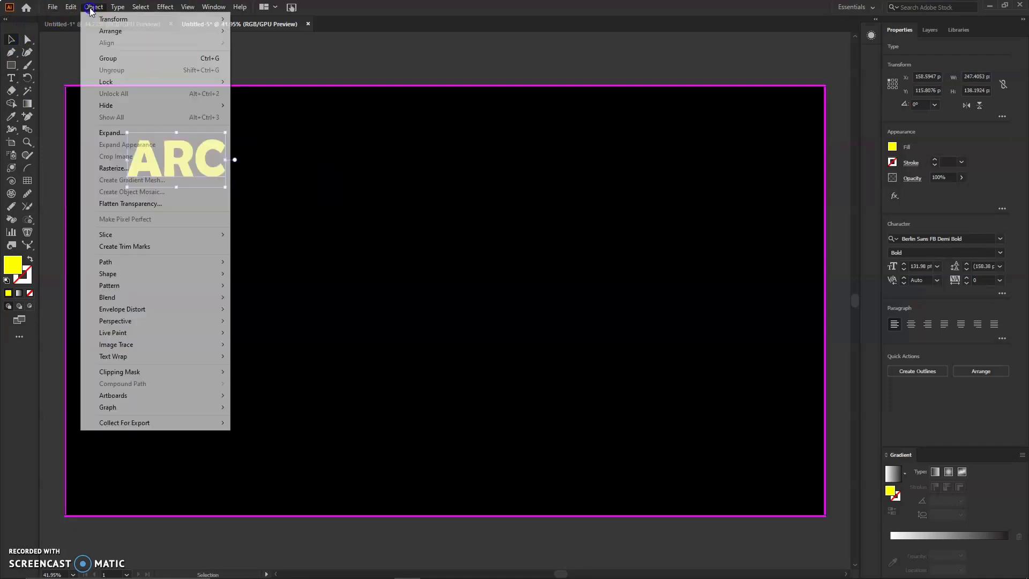
pyautogui.moveTo(142, 316)
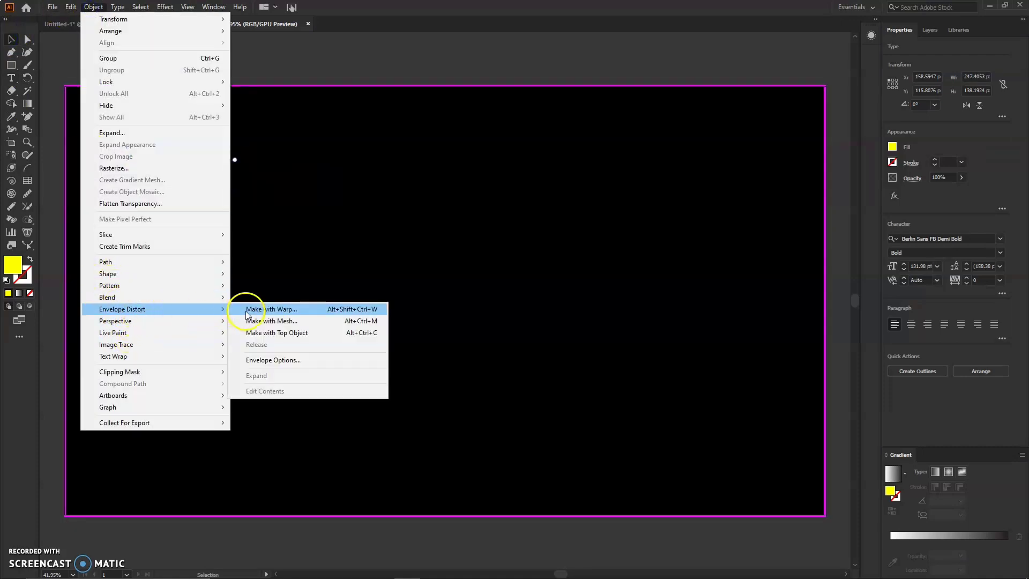
pyautogui.click(246, 311)
pyautogui.click(403, 156)
pyautogui.click(388, 169)
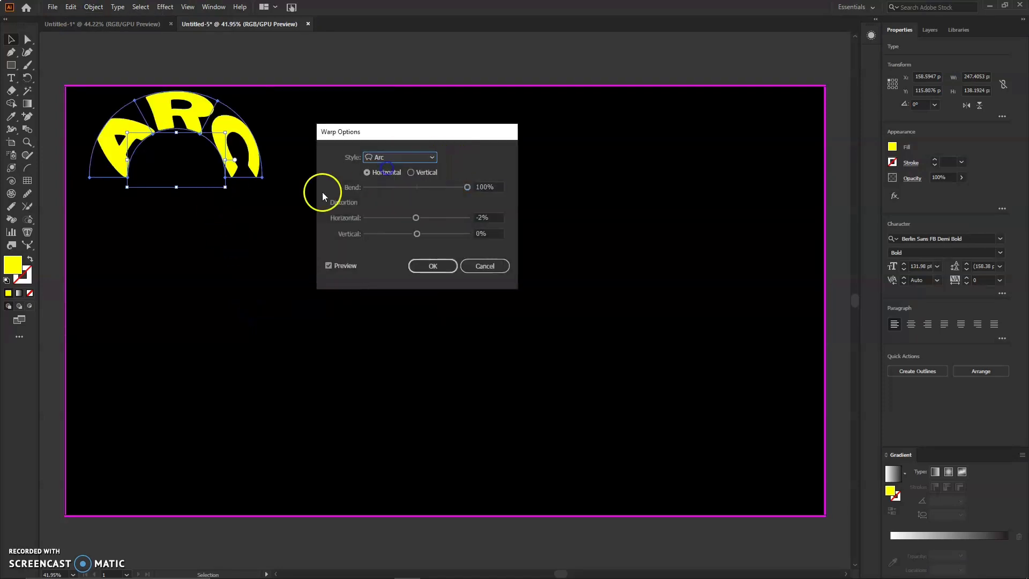
pyautogui.click(419, 272)
# Step: Resize the arched ARC text to about 470 x 171 px and place it near the artboard's upper-left corner
pyautogui.click(160, 172)
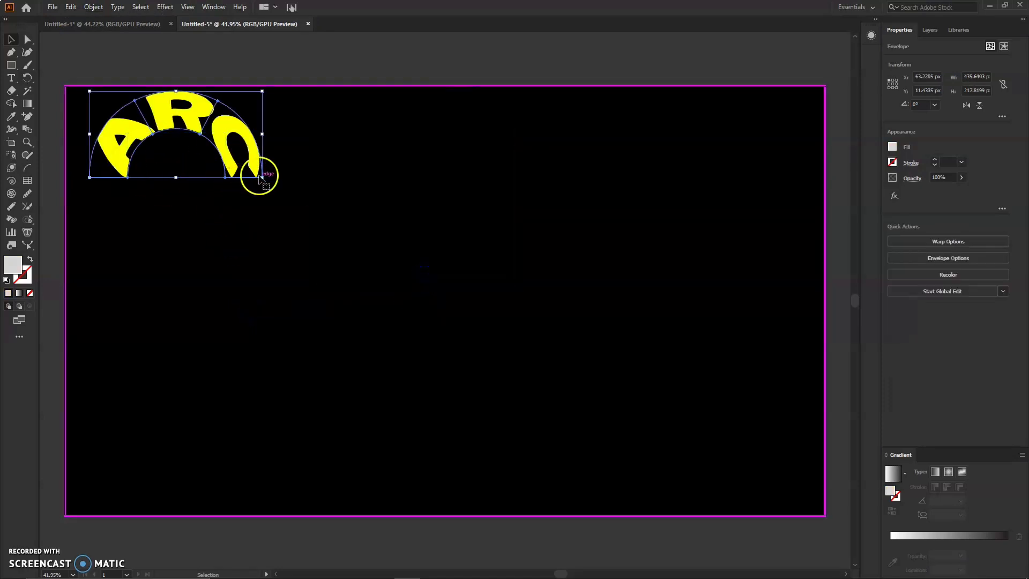
pyautogui.moveTo(257, 177); pyautogui.dragTo(276, 160)
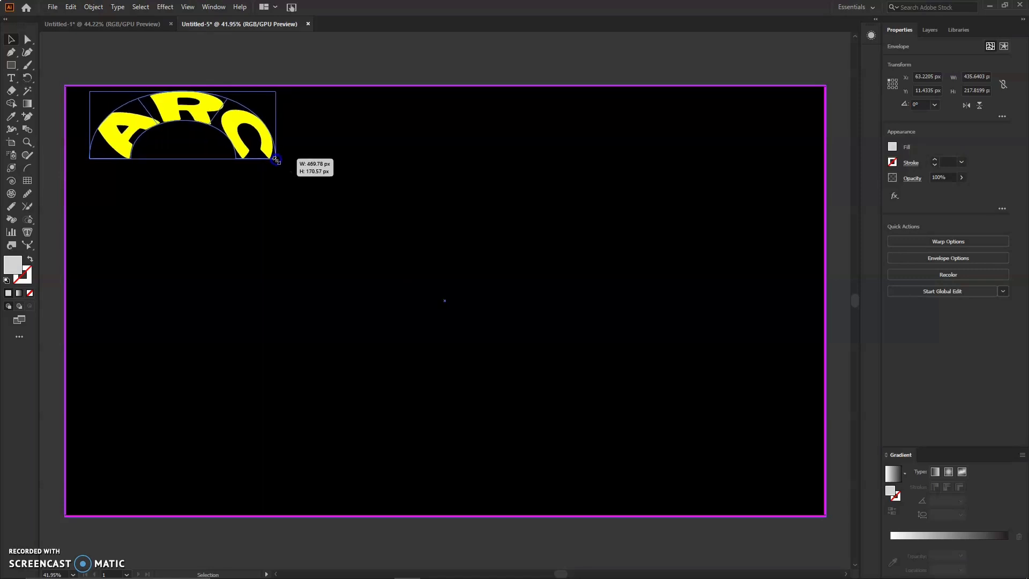
pyautogui.moveTo(119, 124); pyautogui.dragTo(109, 126)
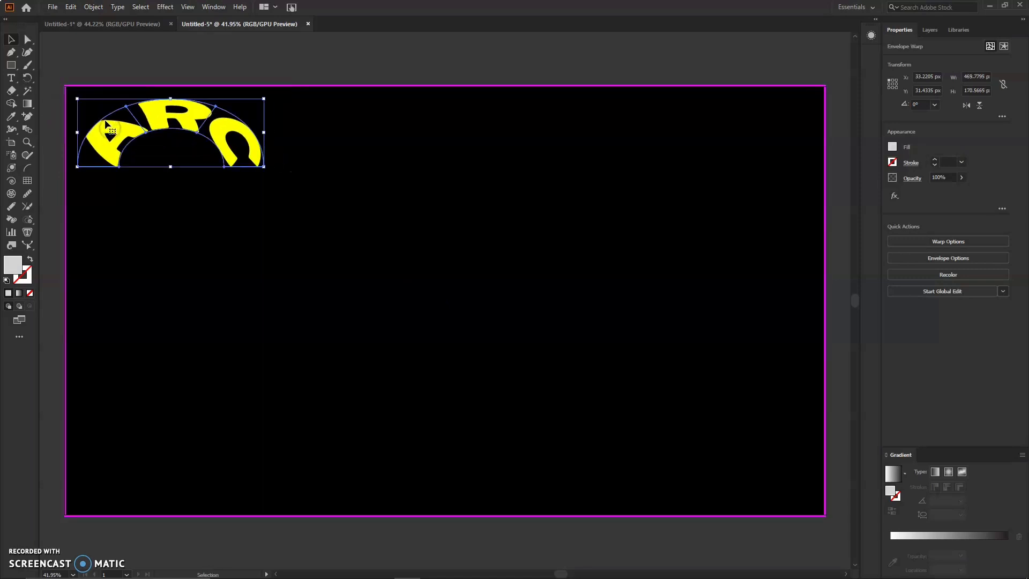
# Step: Add the text ARC LOWER below the arched word in Berlin Sans FB Demi Bold at 100 pt and fill it with yellow
pyautogui.click(15, 82)
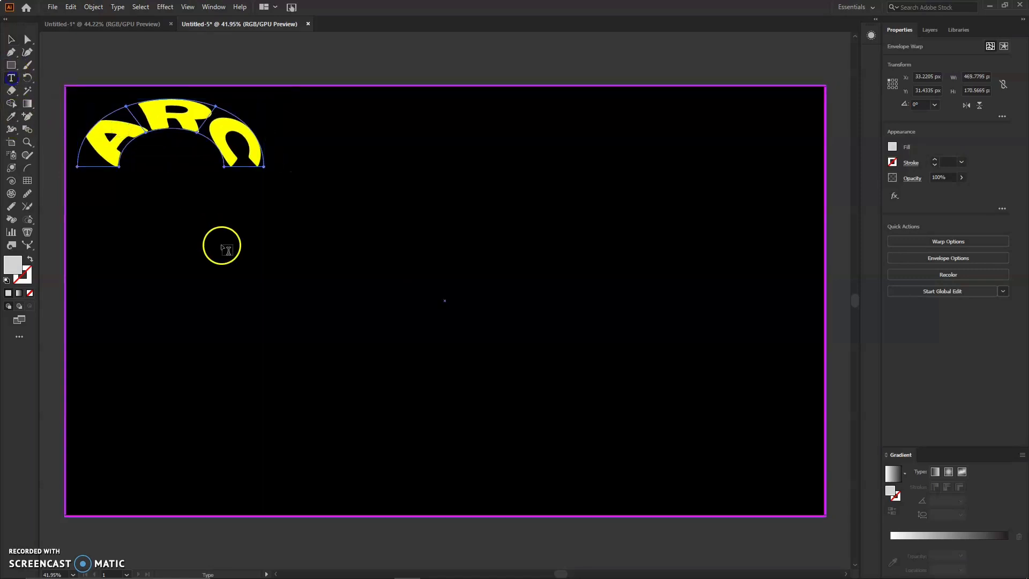
pyautogui.click(221, 243)
pyautogui.press('BackSpace')
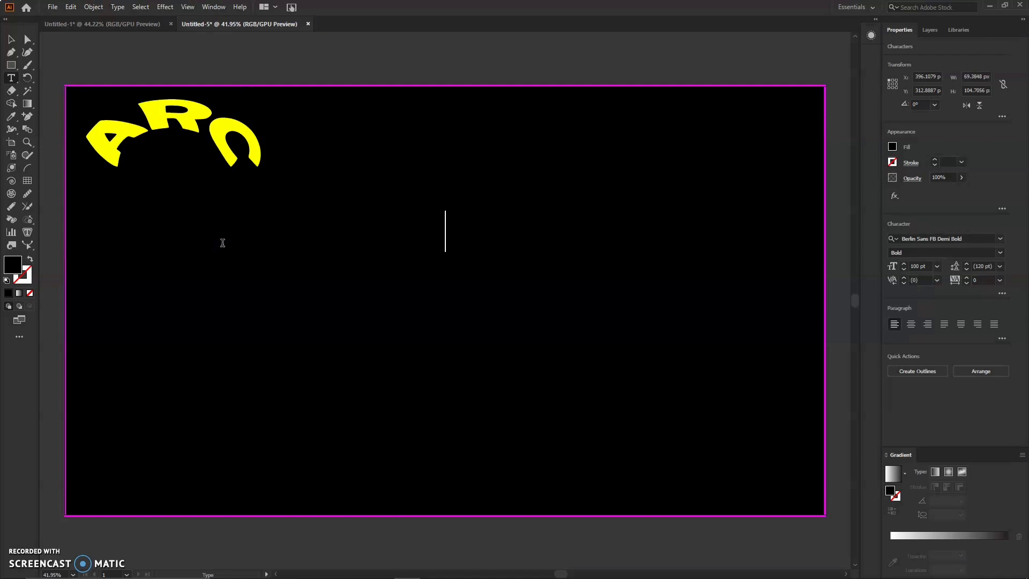
pyautogui.click(11, 39)
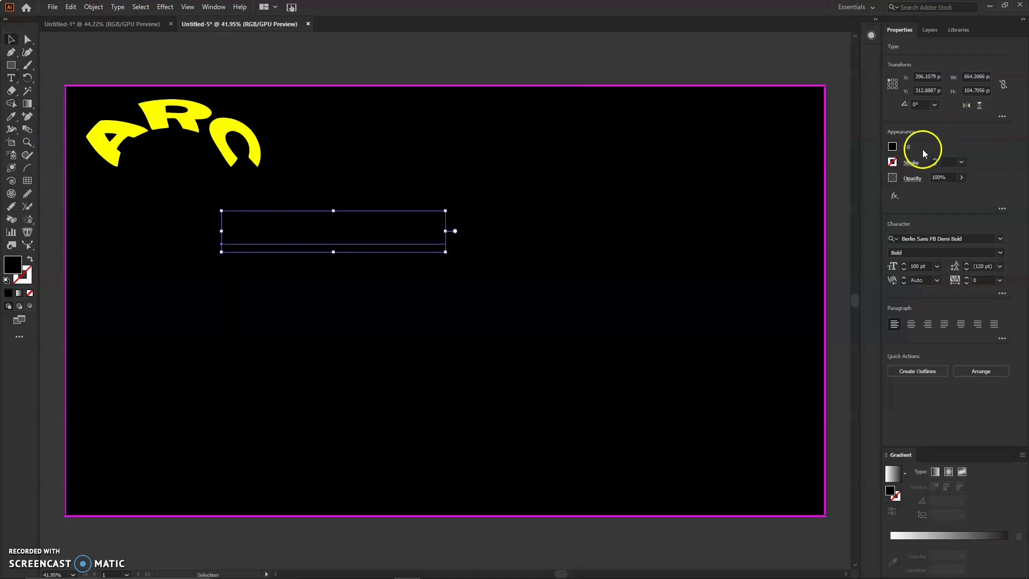
pyautogui.click(892, 147)
pyautogui.click(814, 185)
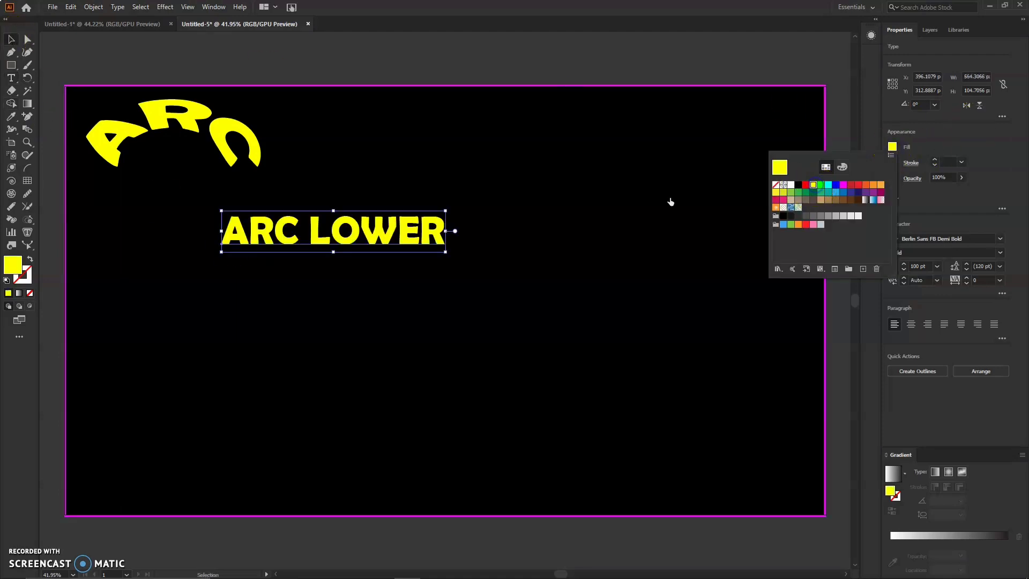
# Step: Warp ARC LOWER with the horizontal Arc Lower envelope style at 100% bend and resize it to about 383 x 241 px below ARC
pyautogui.click(925, 211)
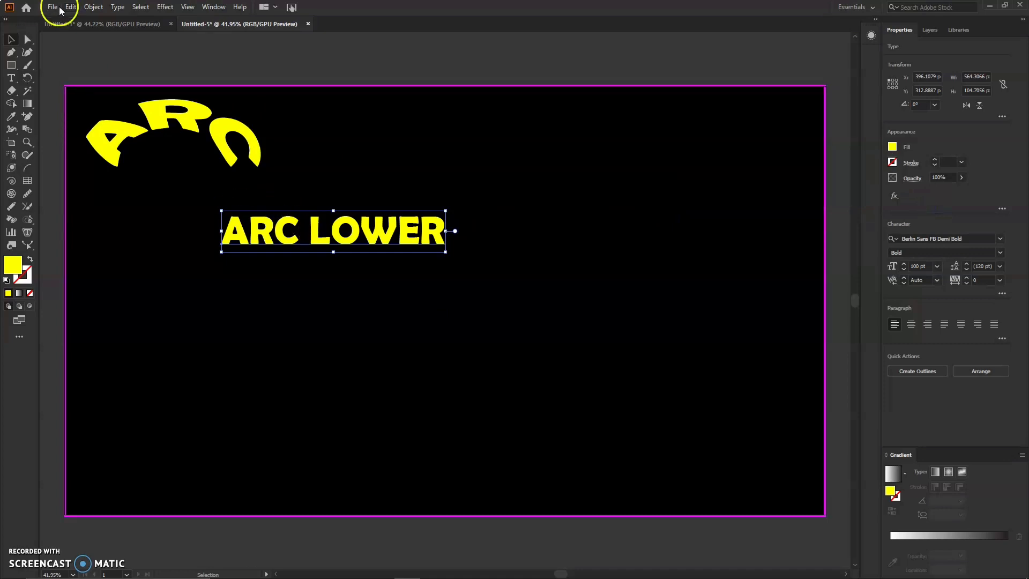
pyautogui.click(93, 7)
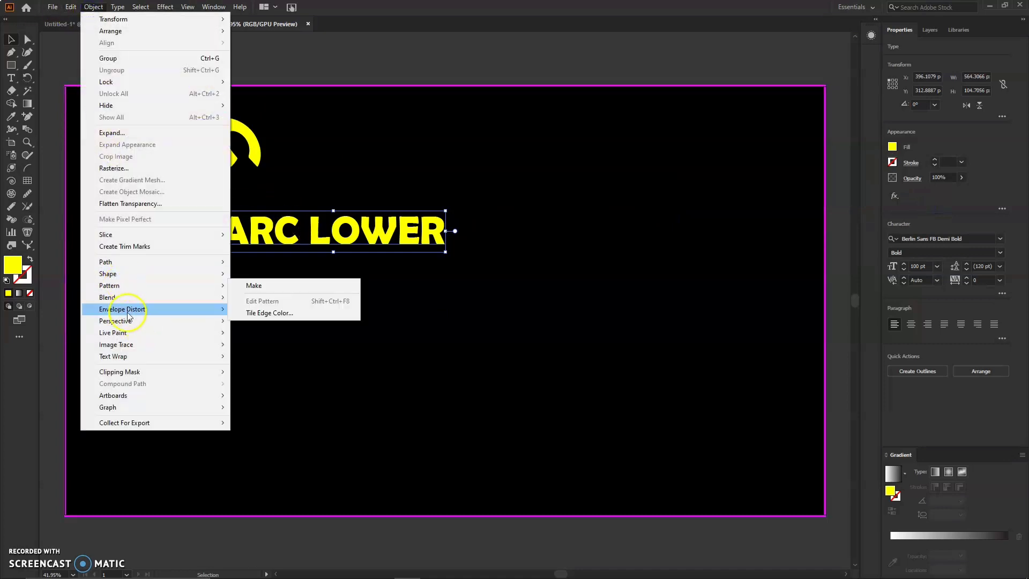
pyautogui.moveTo(133, 314)
pyautogui.click(250, 309)
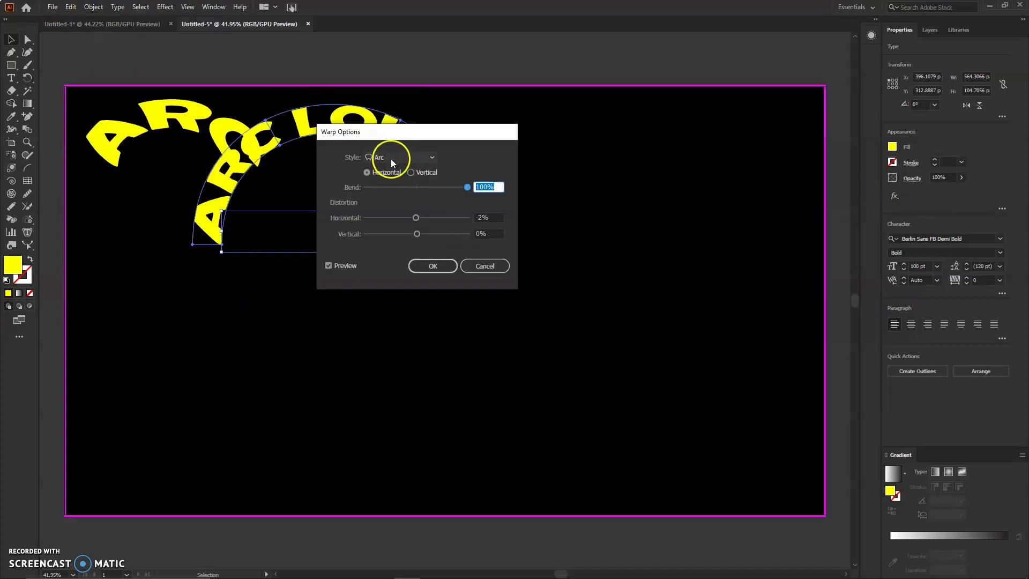
pyautogui.click(390, 159)
pyautogui.click(378, 187)
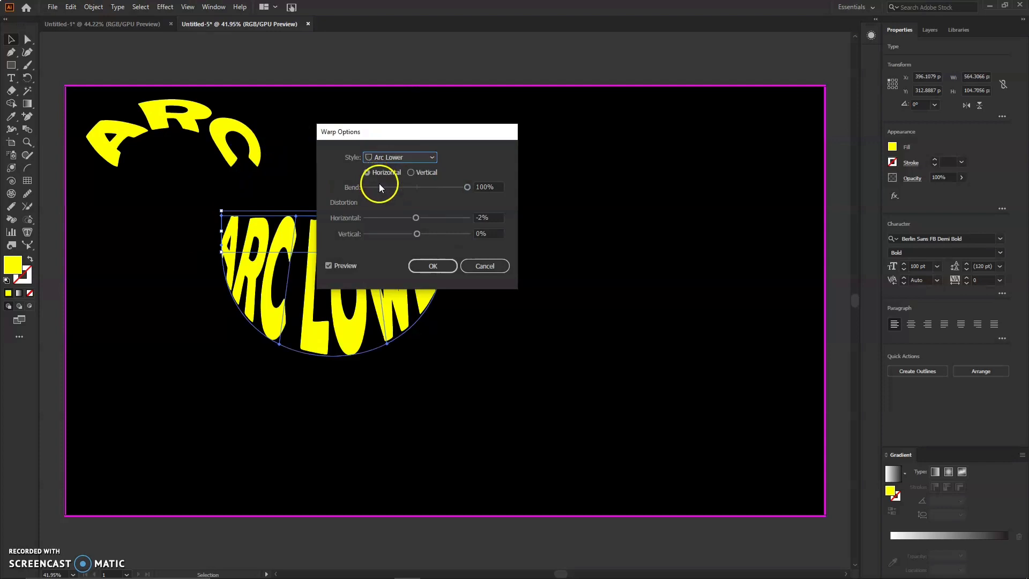
pyautogui.click(433, 263)
pyautogui.moveTo(446, 215); pyautogui.dragTo(399, 263)
pyautogui.moveTo(299, 313); pyautogui.dragTo(182, 293)
# Step: Add the text ARC UPPER in the empty area beside the warped words and fill it with yellow
pyautogui.click(10, 78)
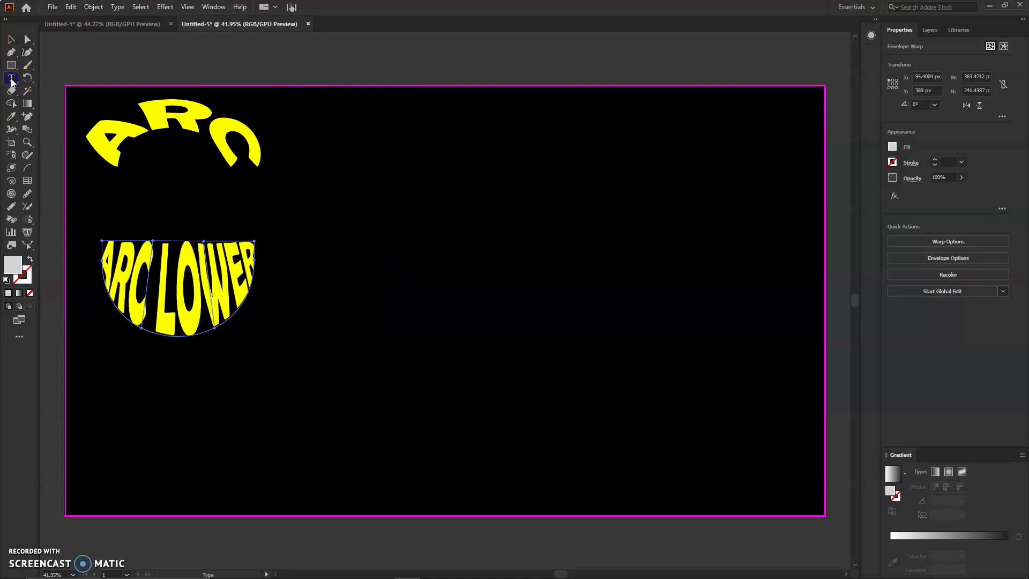
pyautogui.click(359, 223)
pyautogui.write('AR')
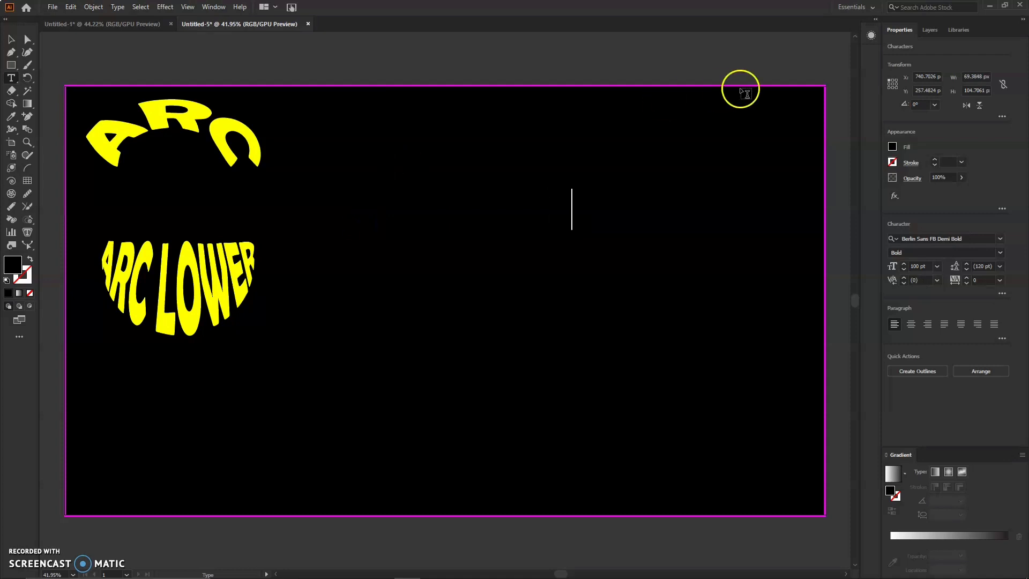
pyautogui.click(13, 37)
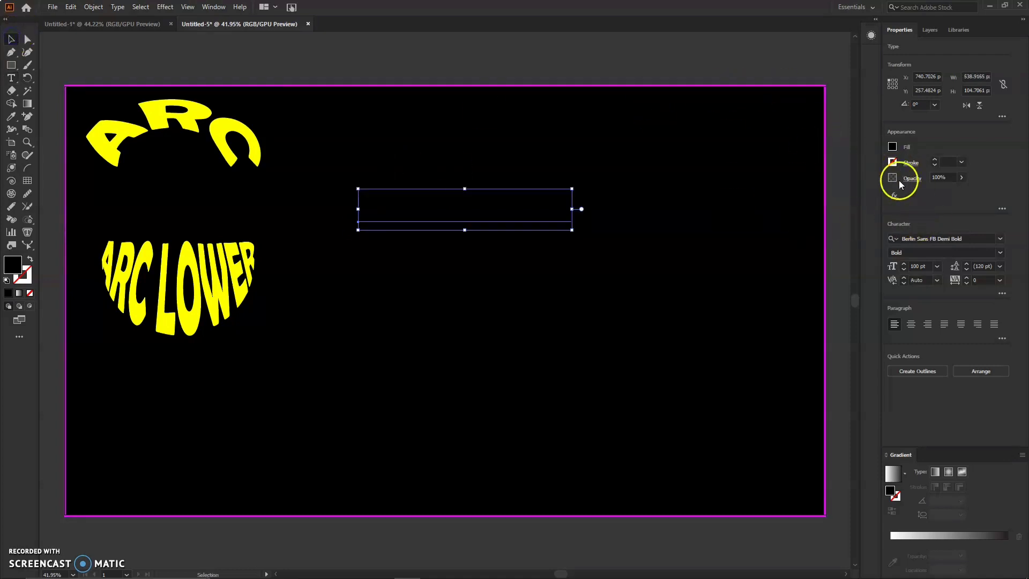
pyautogui.click(892, 146)
pyautogui.click(814, 185)
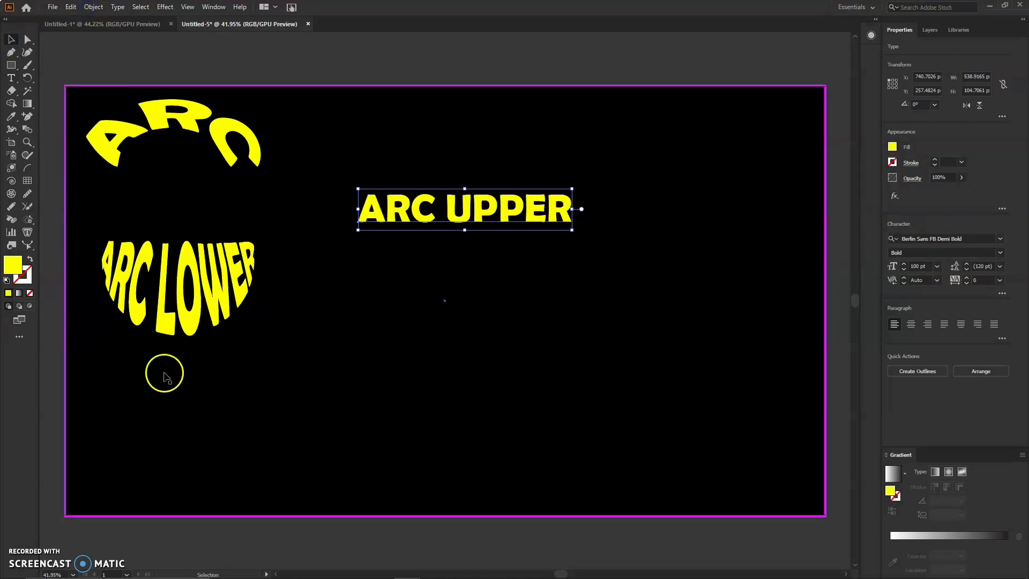
# Step: Apply an Arc Upper envelope warp to the ARC UPPER text with 100% bend and -2% horizontal distortion
pyautogui.click(93, 7)
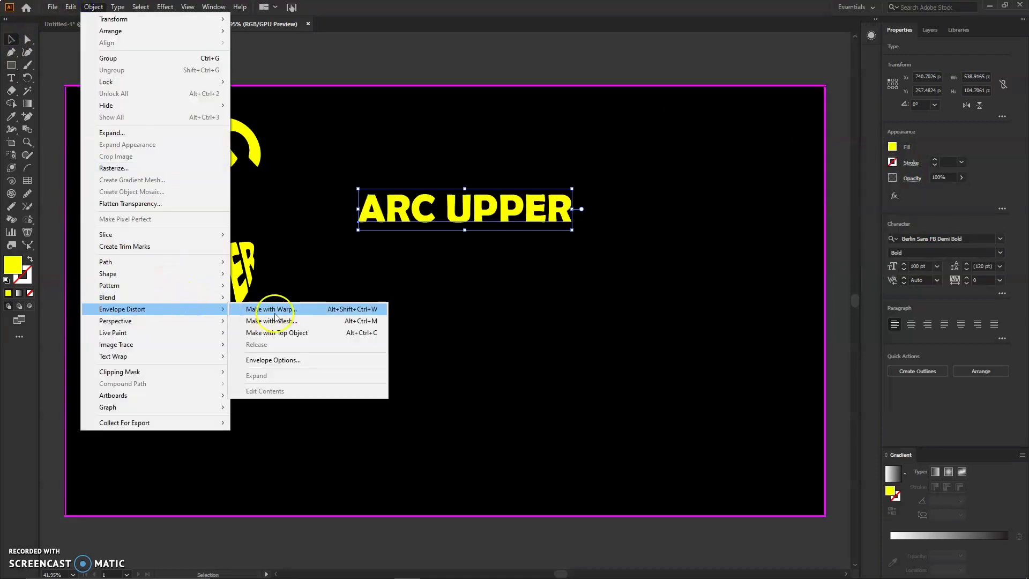
pyautogui.click(276, 310)
pyautogui.click(400, 157)
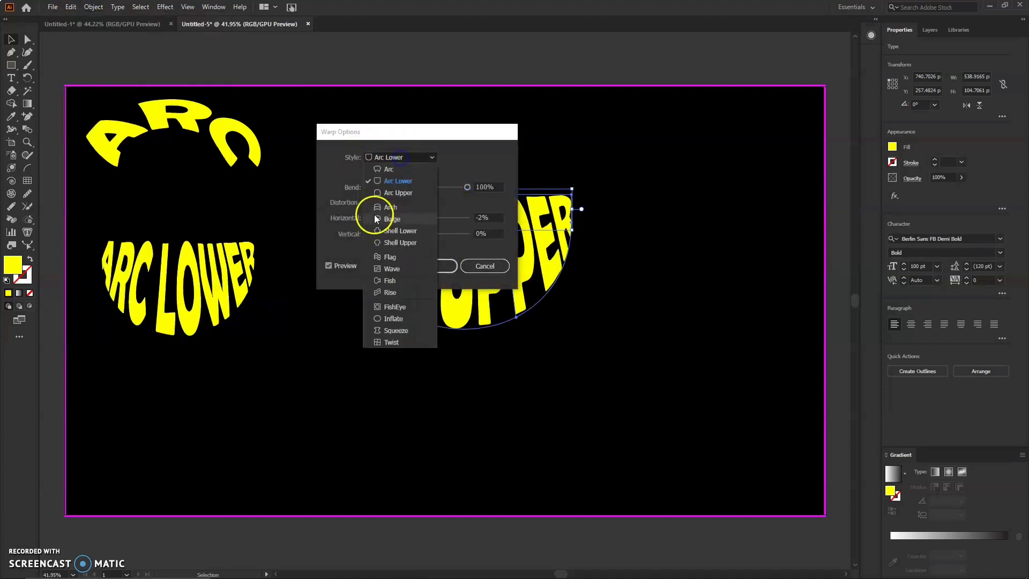
pyautogui.click(382, 198)
pyautogui.click(433, 266)
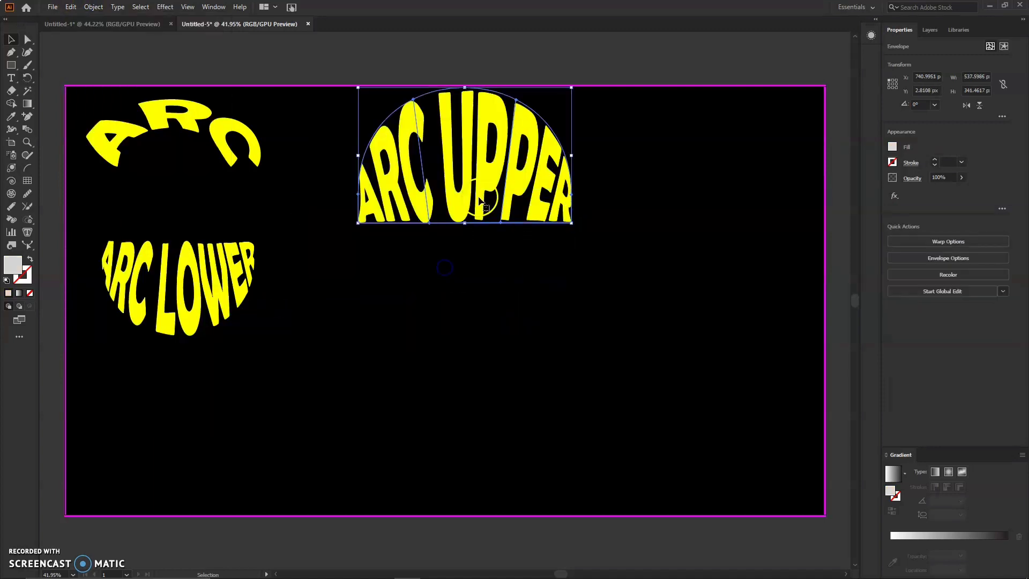
# Step: Scale the warped ARC UPPER down to about 374 x 237 px and place it directly on top of ARC LOWER
pyautogui.moveTo(571, 88); pyautogui.dragTo(566, 111)
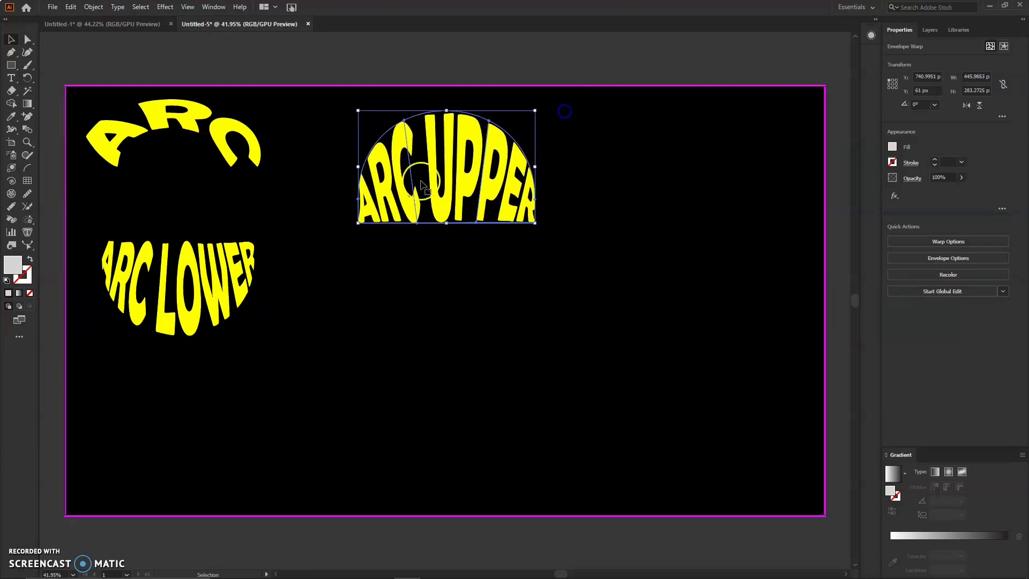
pyautogui.moveTo(441, 188); pyautogui.dragTo(186, 203)
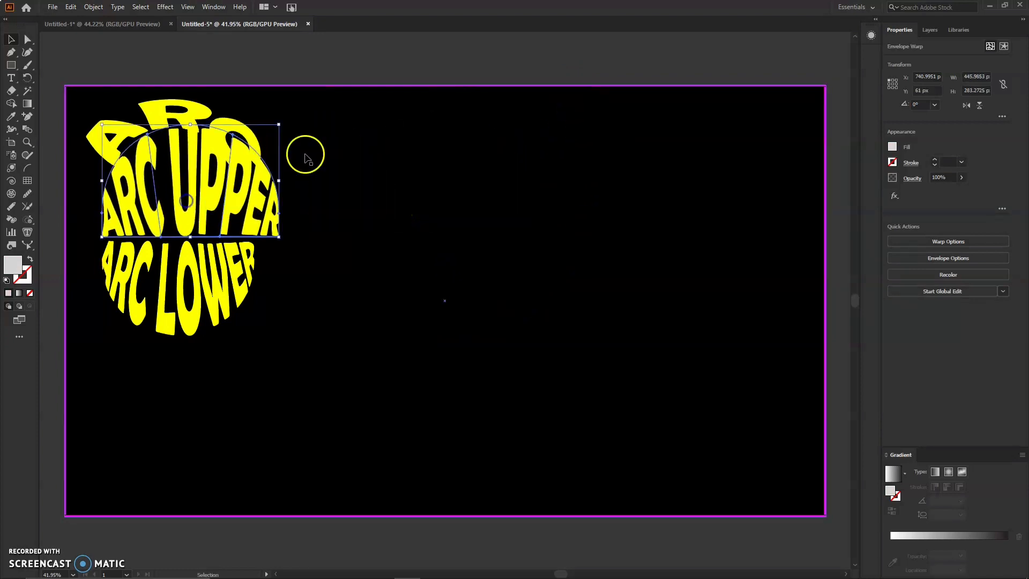
pyautogui.moveTo(278, 121); pyautogui.dragTo(284, 146)
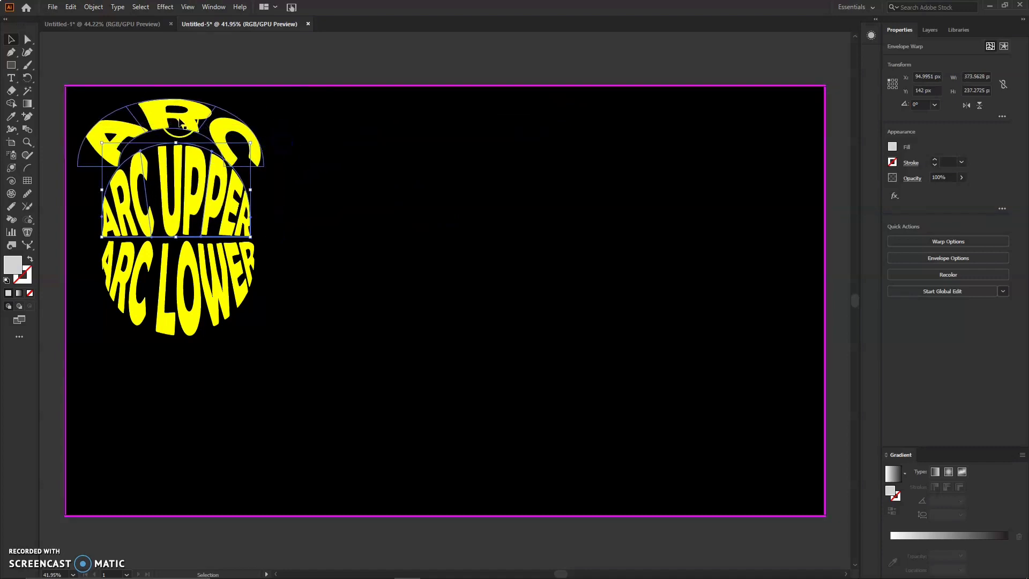
# Step: Move the ARC UPPER and ARC LOWER pair to the artboard's upper-left corner at about 397 x 425 px, with ARC to its right
pyautogui.moveTo(180, 119); pyautogui.dragTo(496, 119)
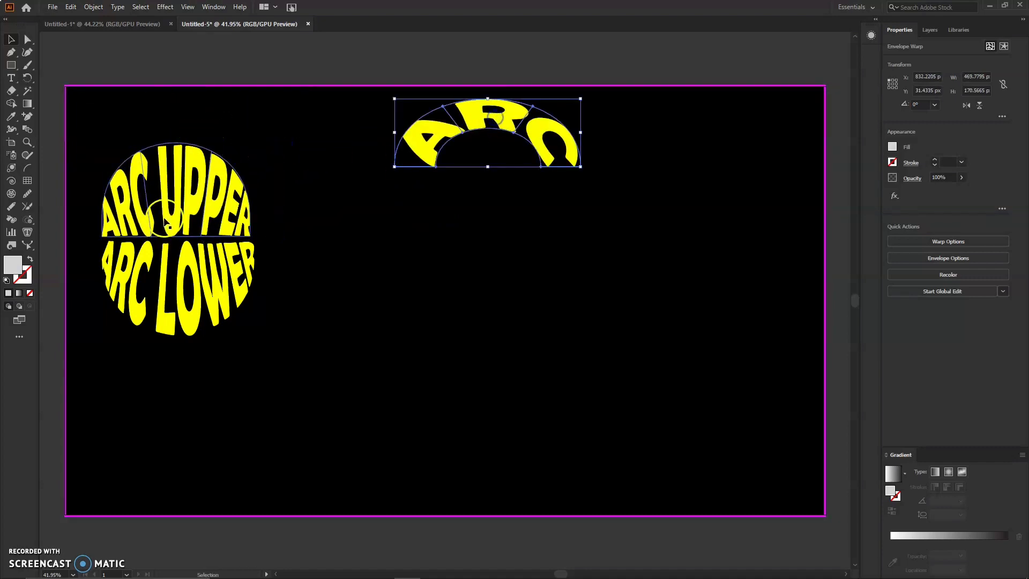
pyautogui.moveTo(169, 295); pyautogui.dragTo(153, 251)
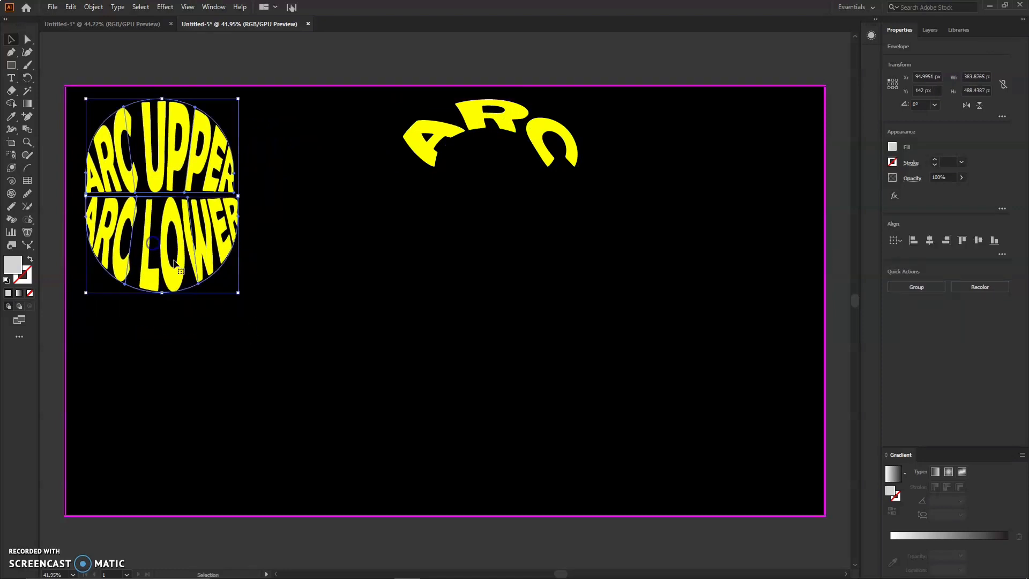
pyautogui.moveTo(239, 292); pyautogui.dragTo(218, 276)
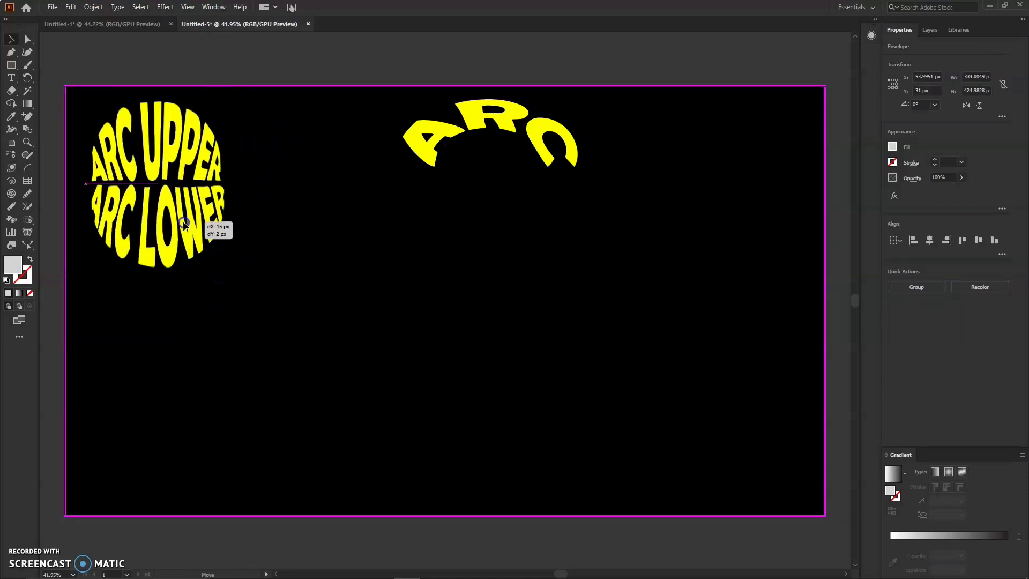
pyautogui.moveTo(231, 184); pyautogui.dragTo(250, 182)
pyautogui.click(491, 116)
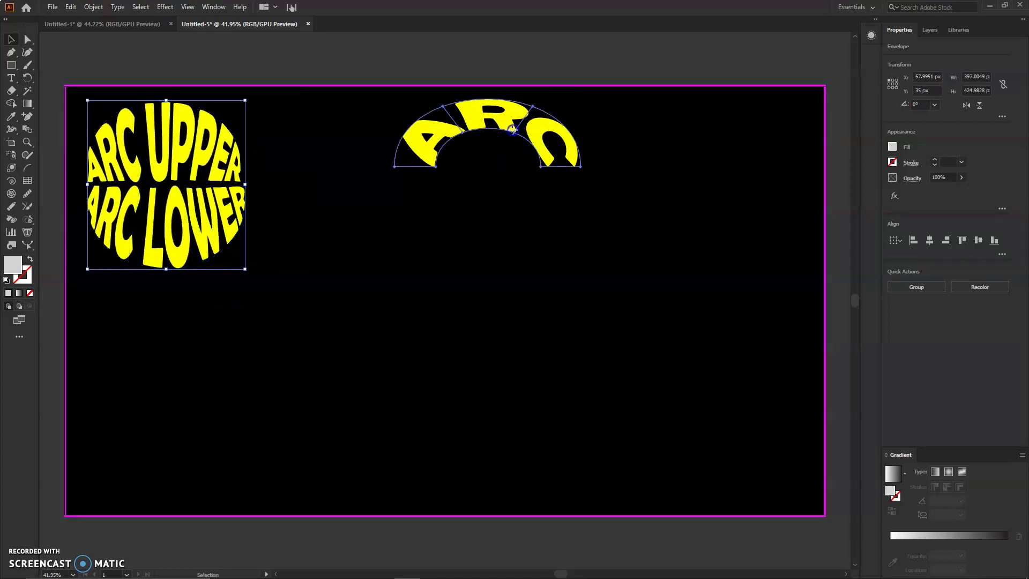
pyautogui.moveTo(491, 115); pyautogui.dragTo(434, 119)
# Step: Add the text ARCH below ARC and fill it with yellow
pyautogui.click(11, 144)
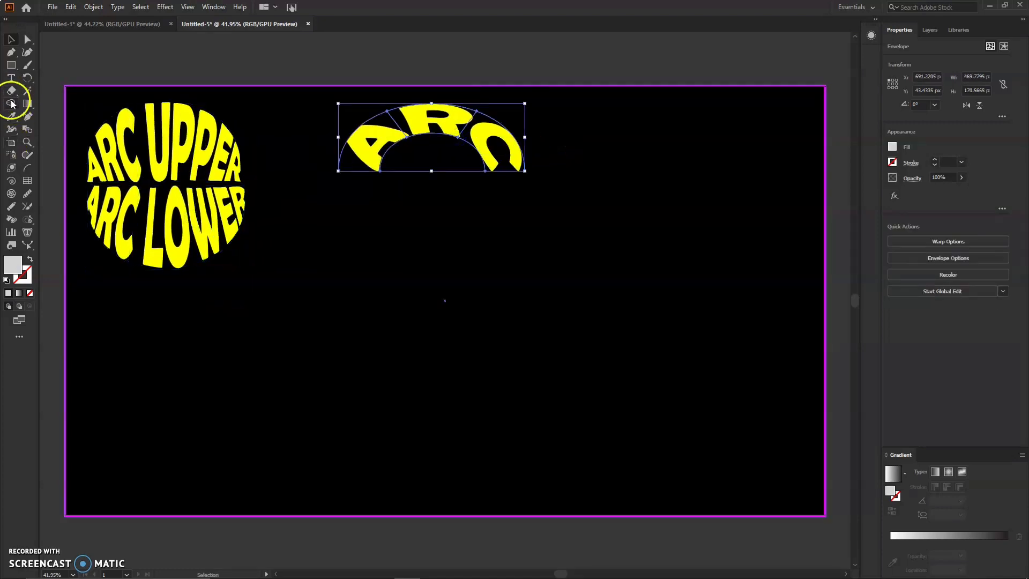
pyautogui.click(11, 78)
pyautogui.click(407, 257)
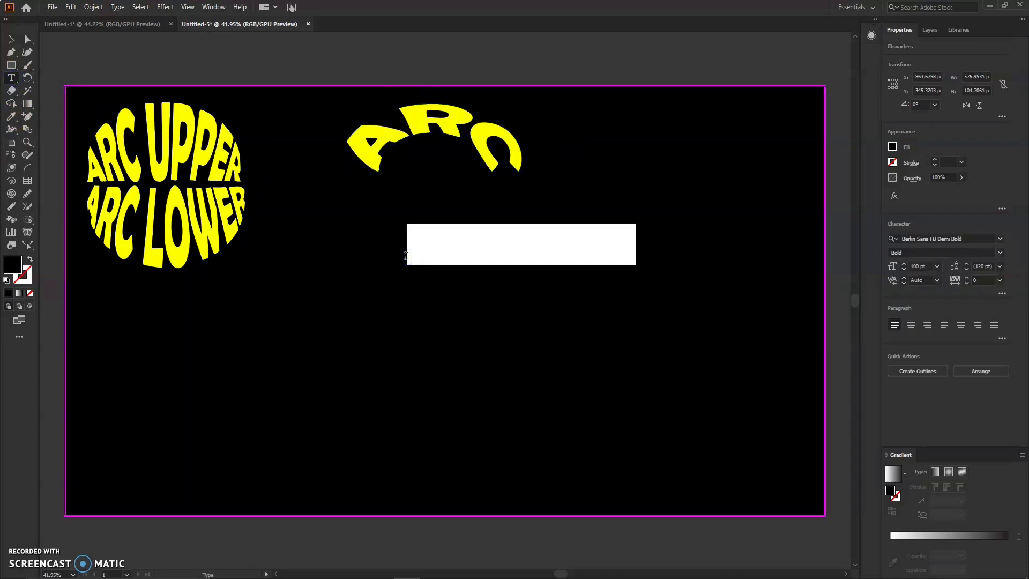
pyautogui.write('AR')
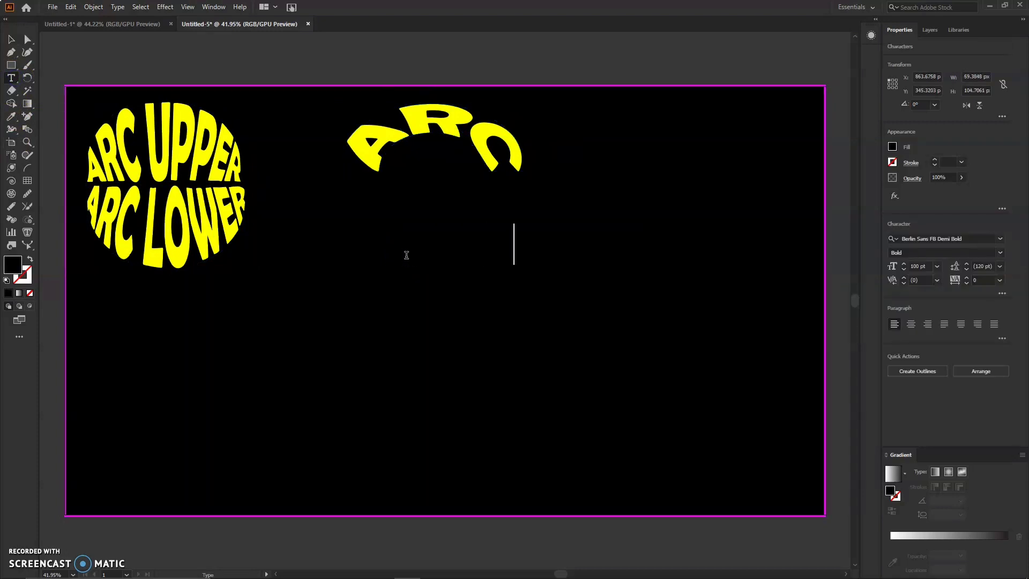
pyautogui.click(5, 135)
pyautogui.click(11, 41)
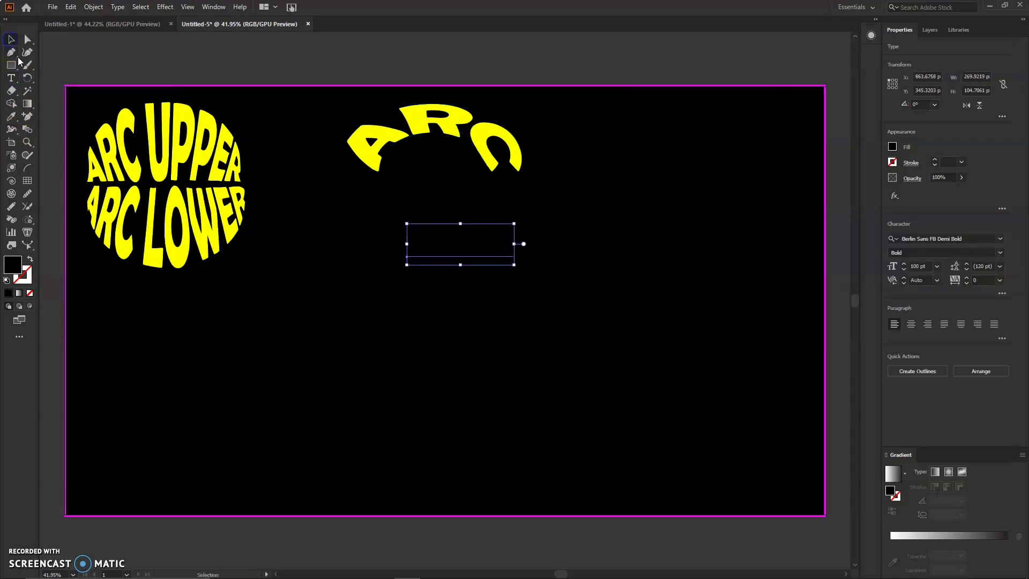
pyautogui.click(896, 150)
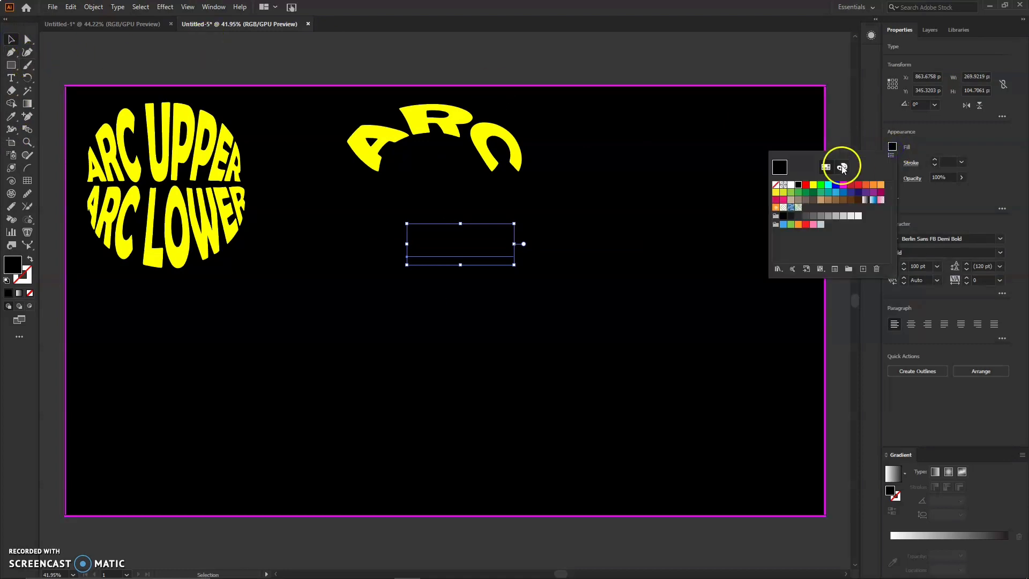
pyautogui.click(814, 186)
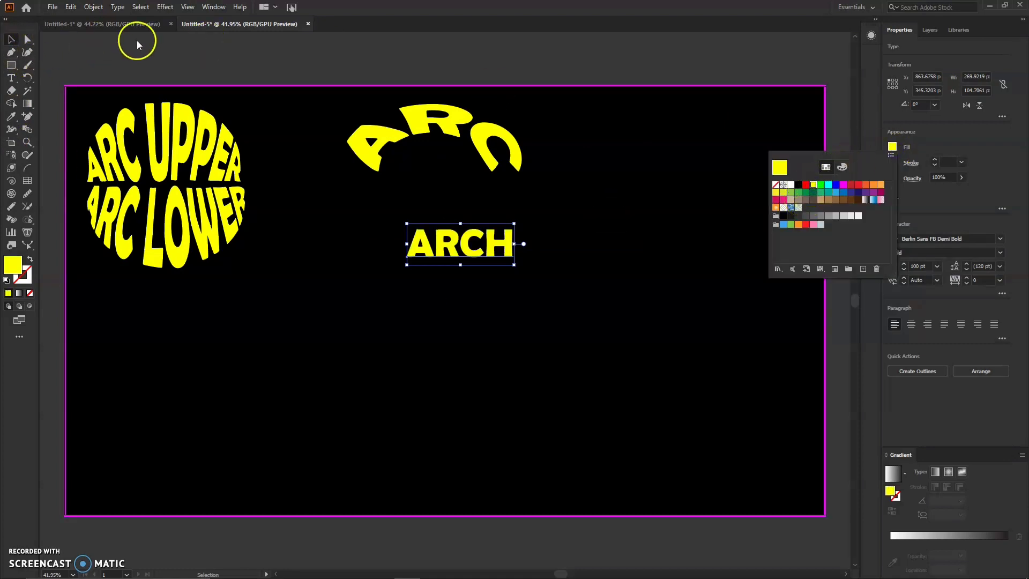
# Step: Warp ARCH with the Arch envelope style at 100% bend and place it below ARC LOWER at about 388 x 300 px
pyautogui.click(118, 7)
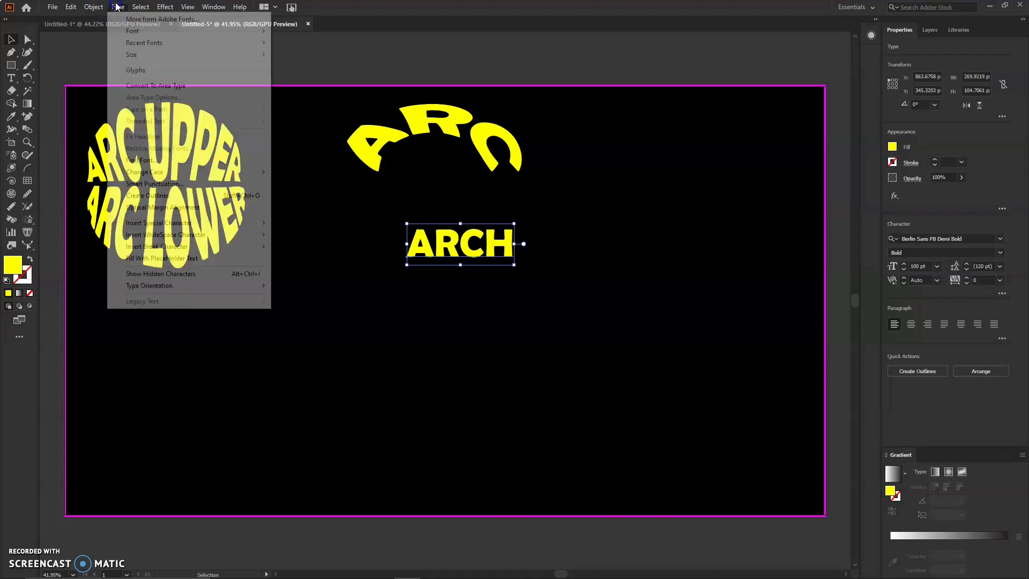
pyautogui.moveTo(212, 309)
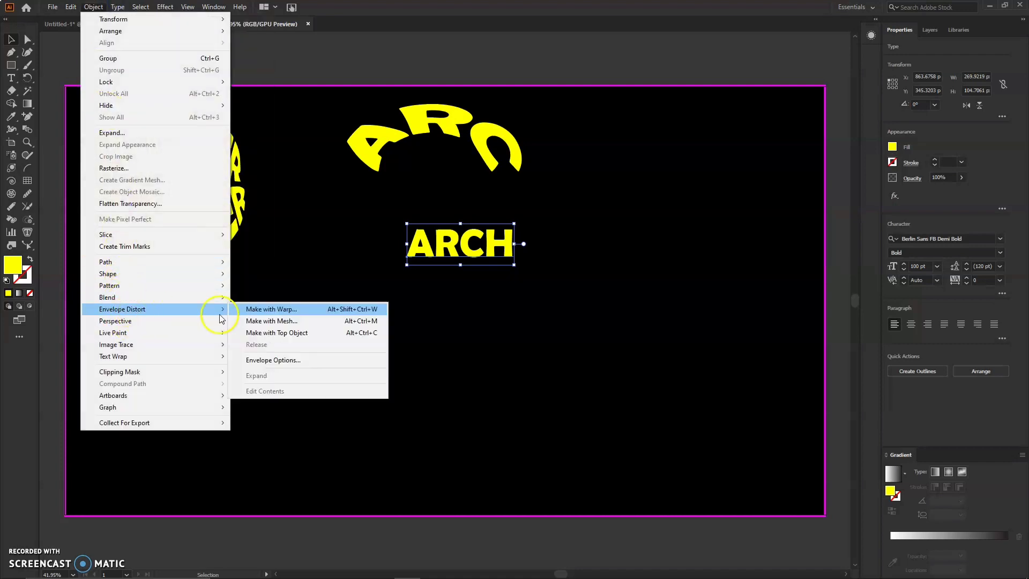
pyautogui.click(322, 309)
pyautogui.click(388, 157)
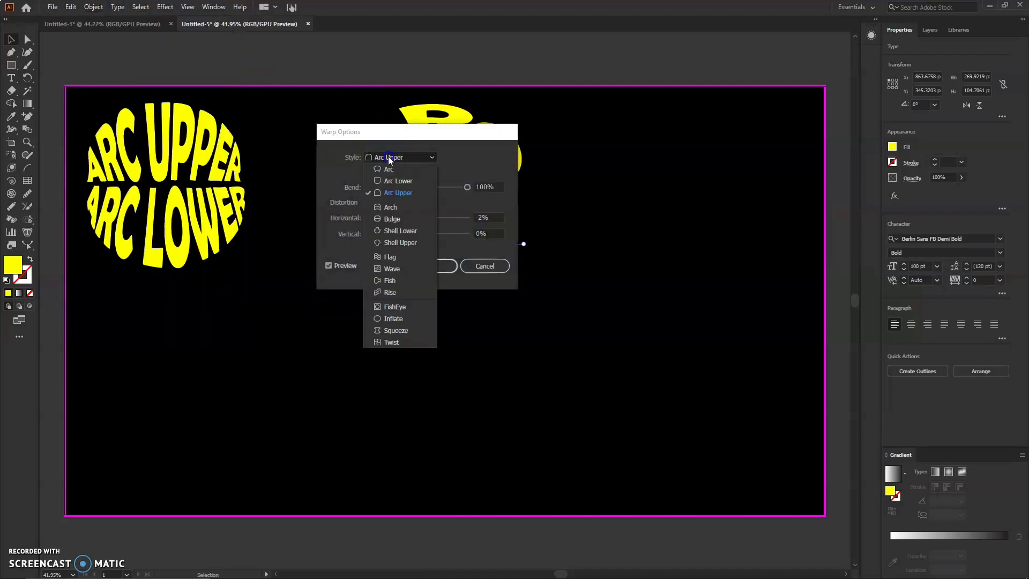
pyautogui.click(384, 208)
pyautogui.click(433, 266)
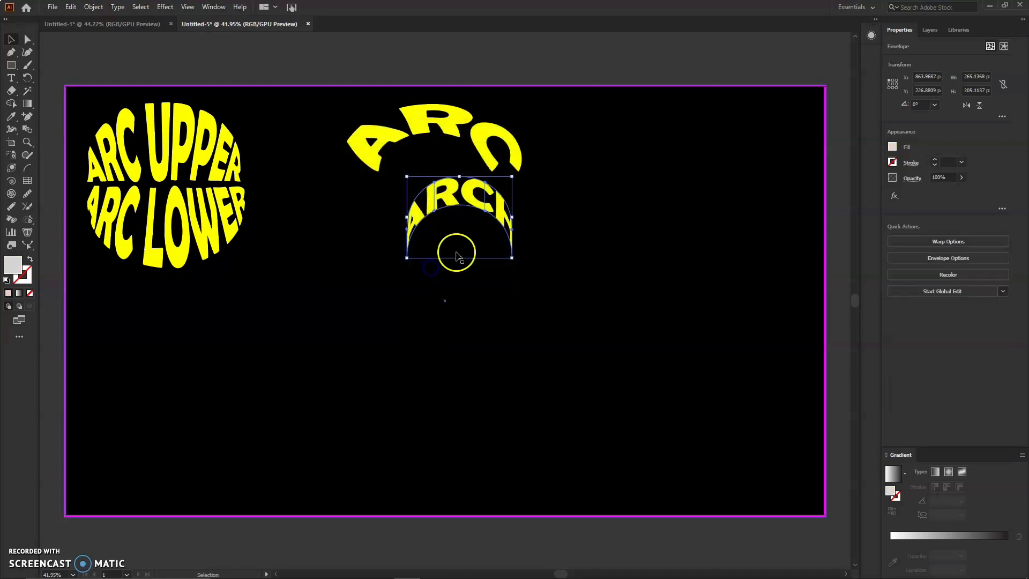
pyautogui.moveTo(514, 218); pyautogui.dragTo(563, 218)
pyautogui.moveTo(489, 202); pyautogui.dragTo(173, 315)
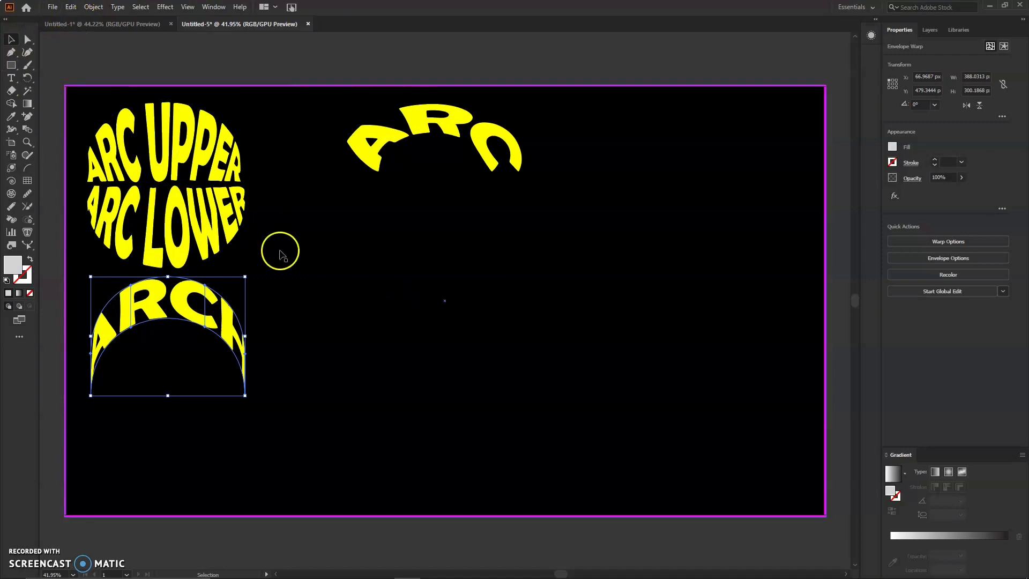
# Step: Add the text BULGE below ARC in an empty area and fill it with yellow
pyautogui.click(10, 78)
pyautogui.click(437, 266)
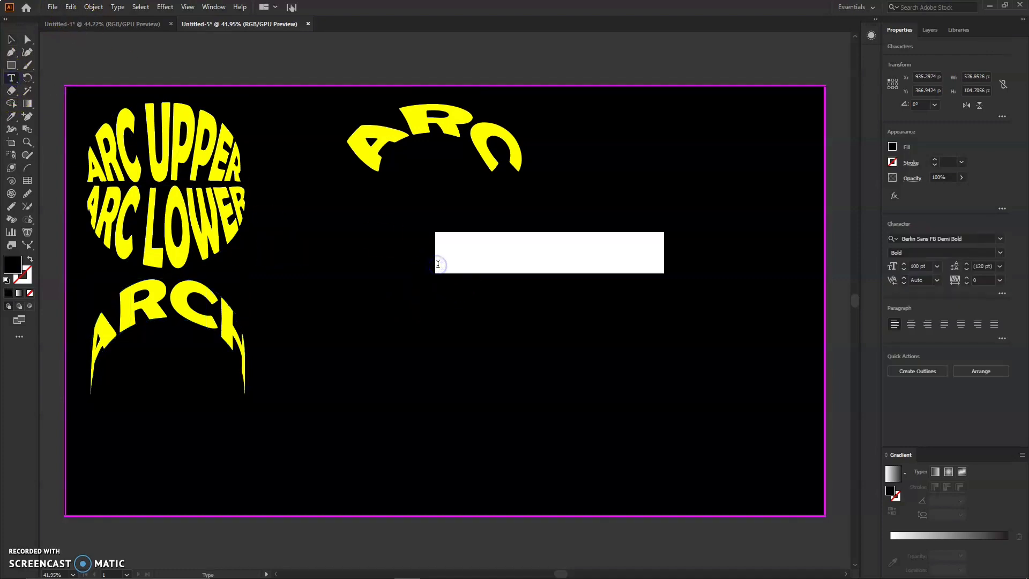
pyautogui.write('AR')
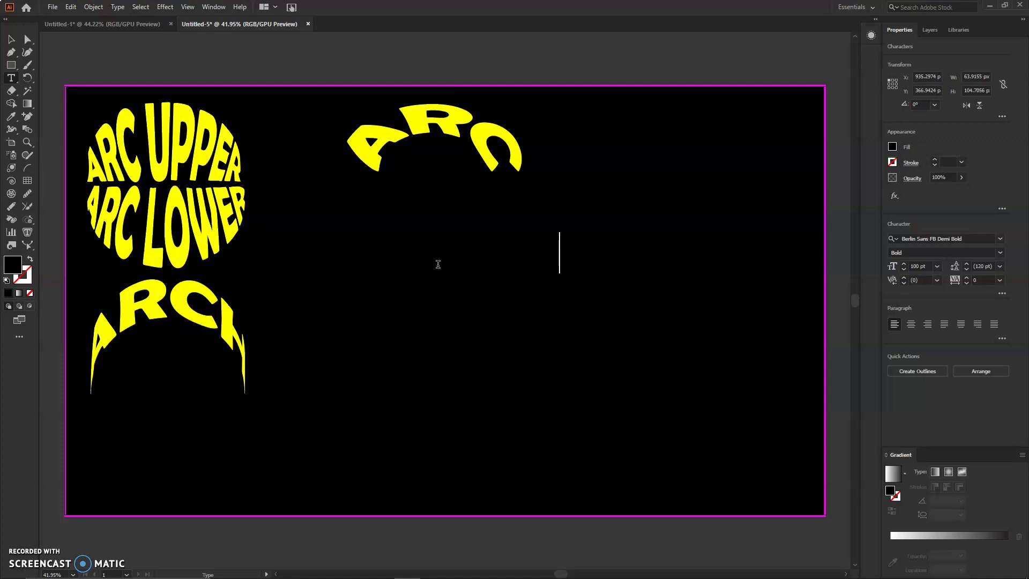
pyautogui.click(893, 148)
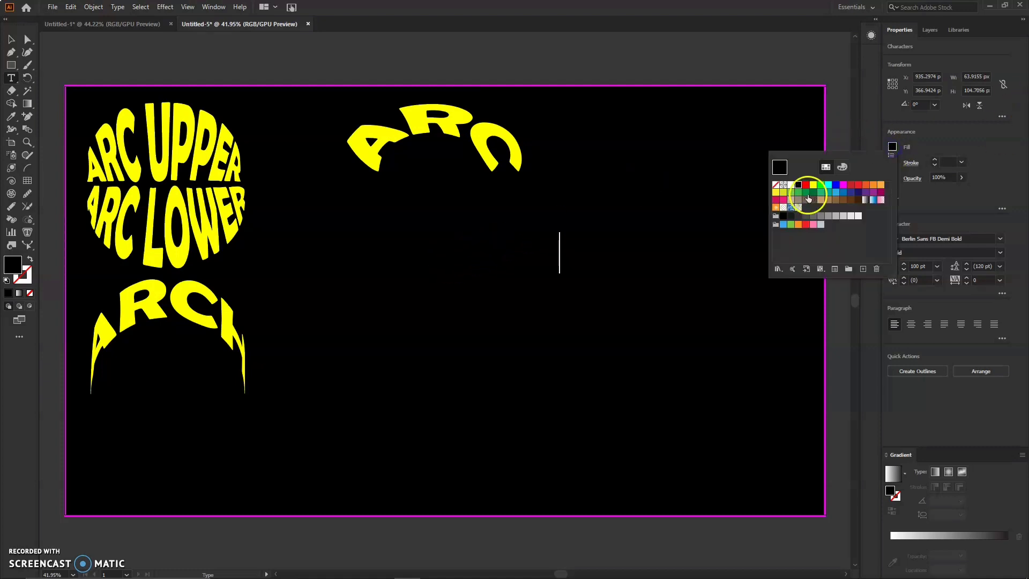
pyautogui.click(814, 186)
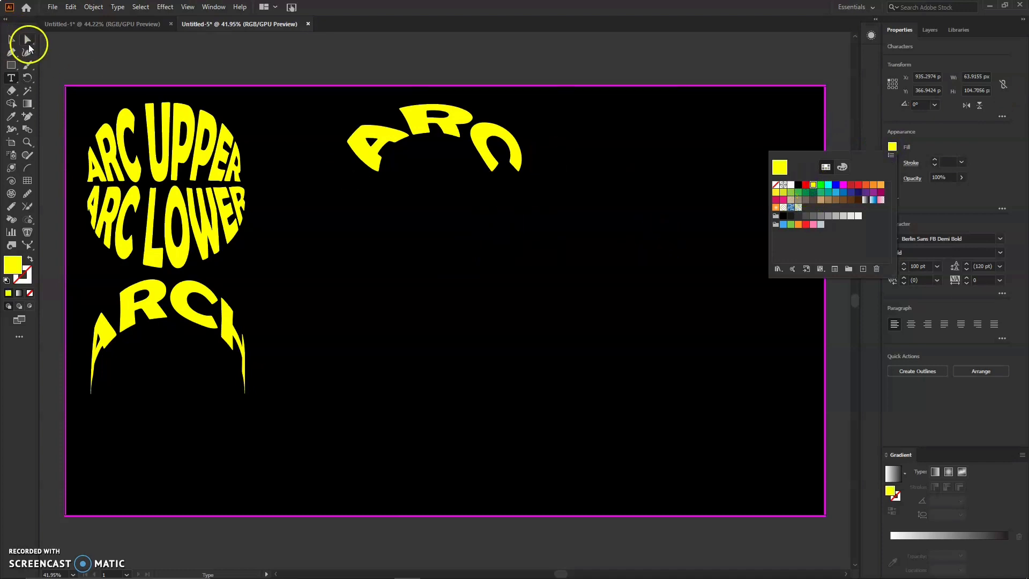
pyautogui.click(10, 40)
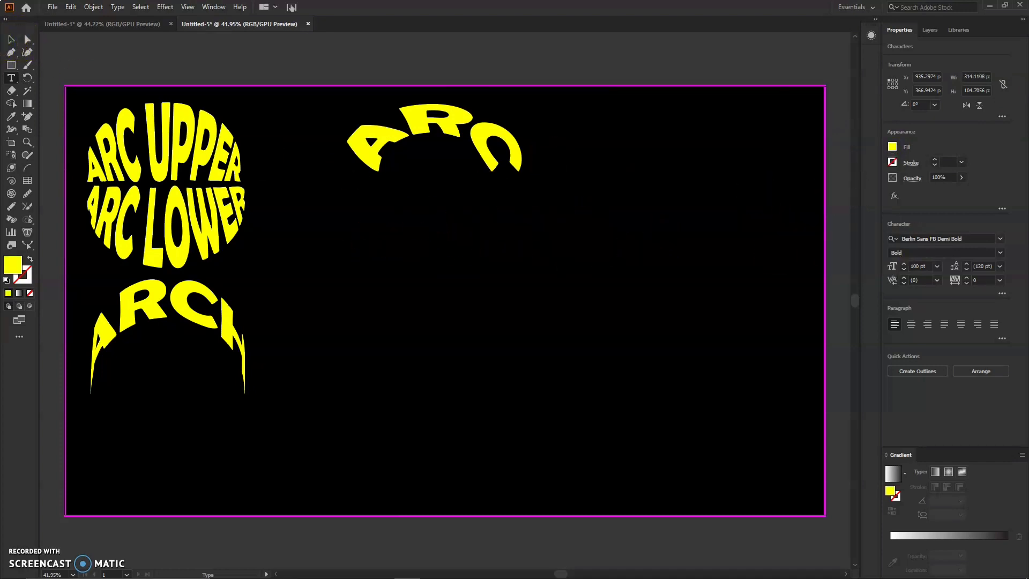
pyautogui.click(892, 147)
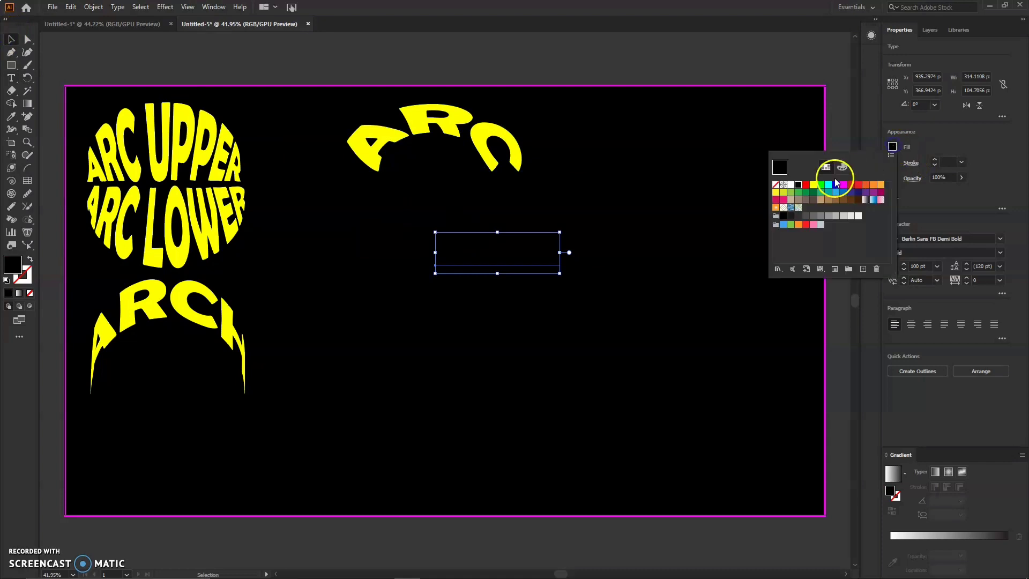
pyautogui.click(814, 187)
pyautogui.click(69, 54)
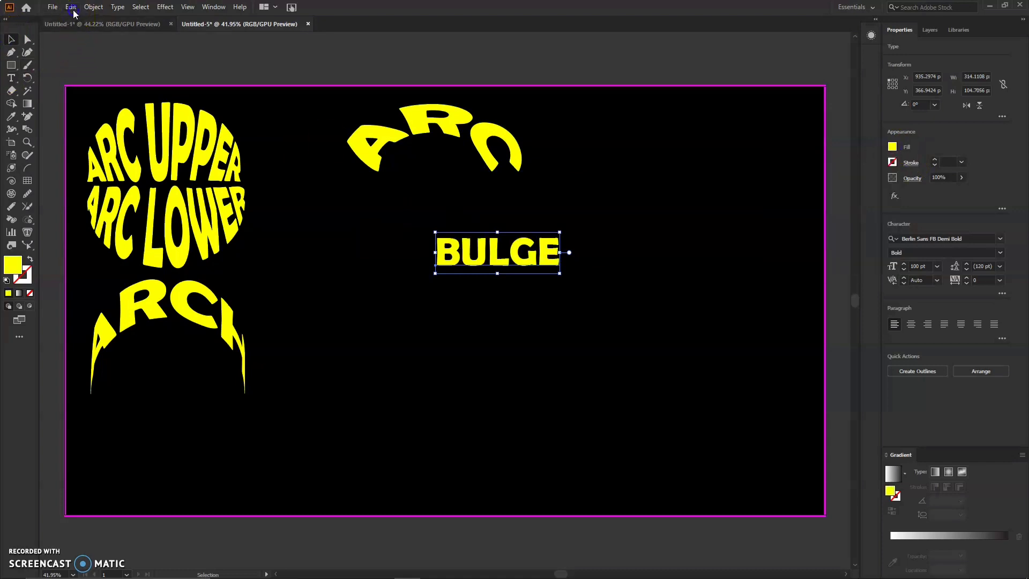
# Step: Warp BULGE with the Bulge envelope style at 100% bend and place it, slightly widened, inside the curve of ARCH
pyautogui.click(89, 8)
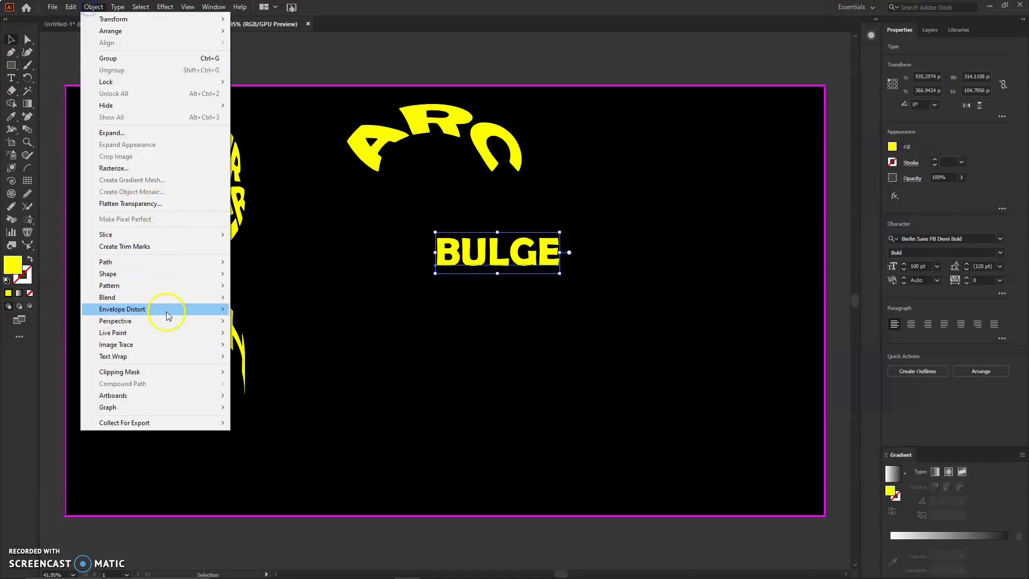
pyautogui.moveTo(166, 308)
pyautogui.click(253, 312)
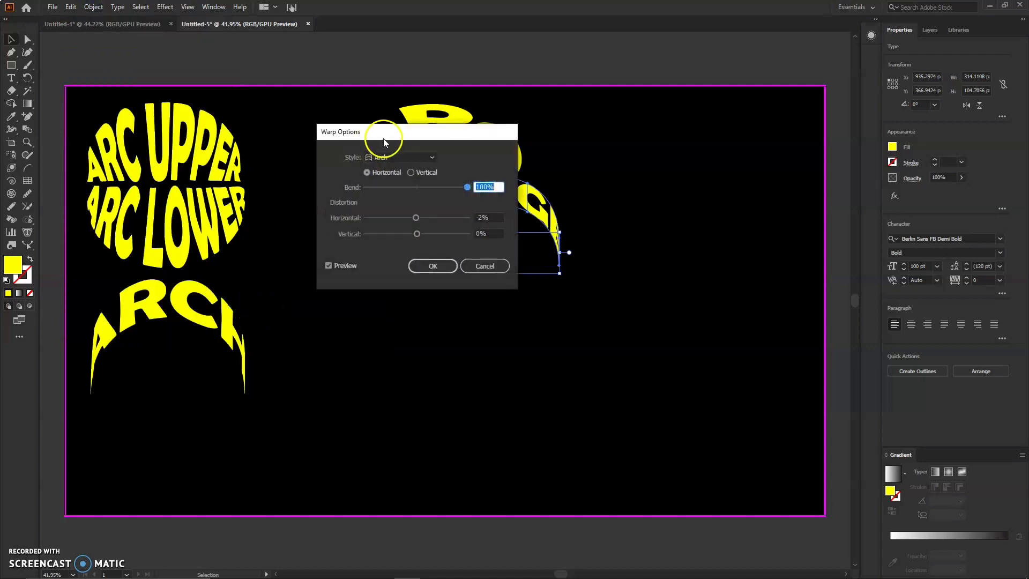
pyautogui.click(412, 156)
pyautogui.click(397, 220)
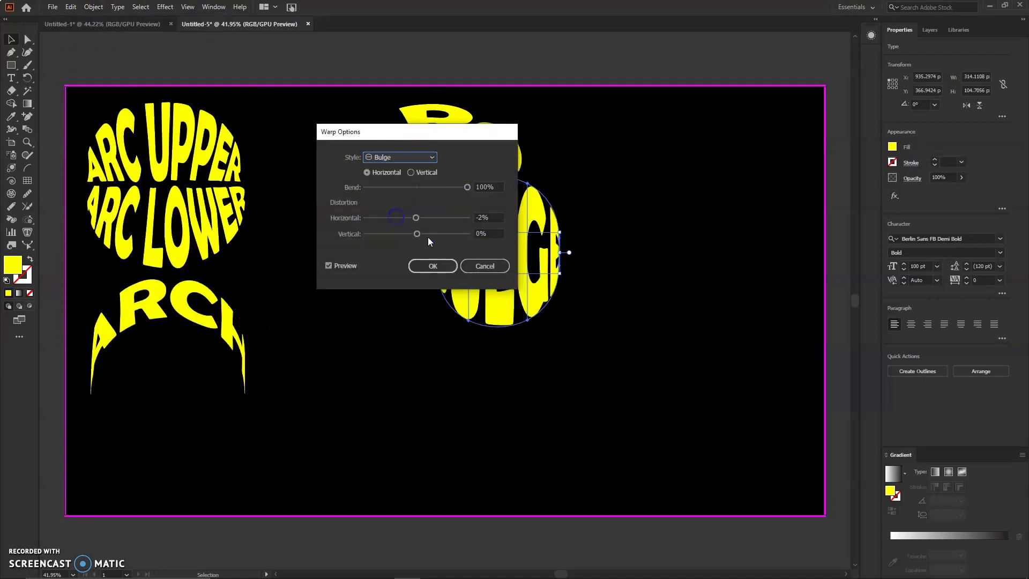
pyautogui.click(429, 267)
pyautogui.moveTo(502, 247); pyautogui.dragTo(164, 411)
pyautogui.moveTo(226, 390); pyautogui.dragTo(235, 394)
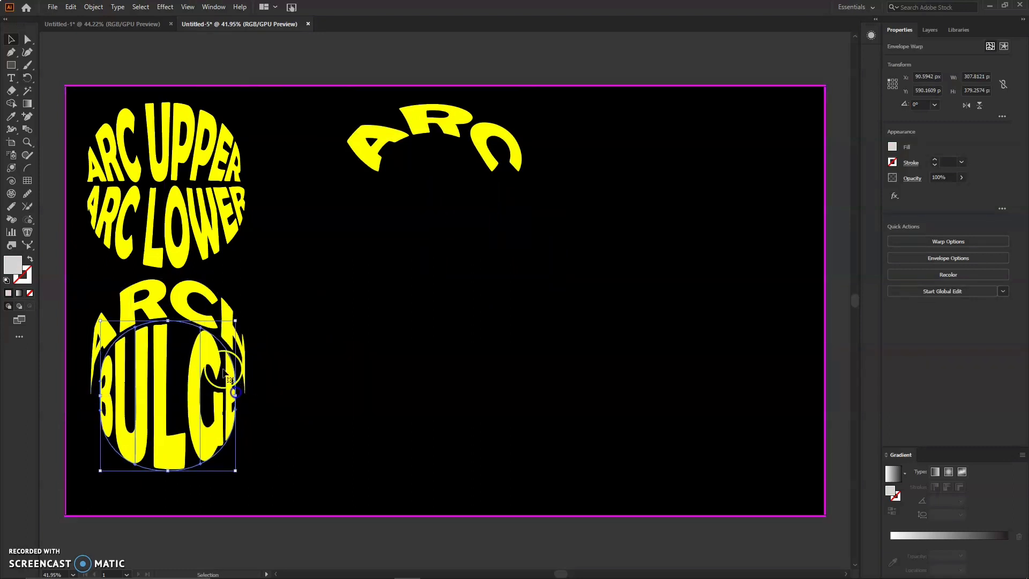
# Step: Scale ARCH and BULGE together to about 359 x 429 px and position the pair below ARC LOWER
pyautogui.click(147, 302)
pyautogui.keyDown('shift'); pyautogui.click(170, 431); pyautogui.keyUp('shift')
pyautogui.moveTo(171, 432); pyautogui.dragTo(168, 426)
pyautogui.click(249, 271)
pyautogui.click(230, 453)
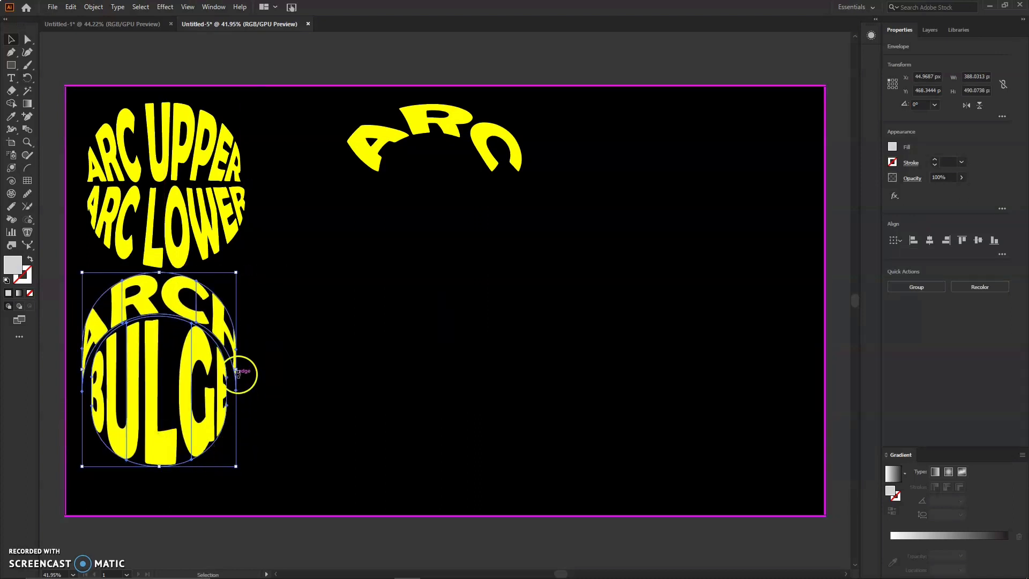
pyautogui.moveTo(237, 371); pyautogui.dragTo(244, 374)
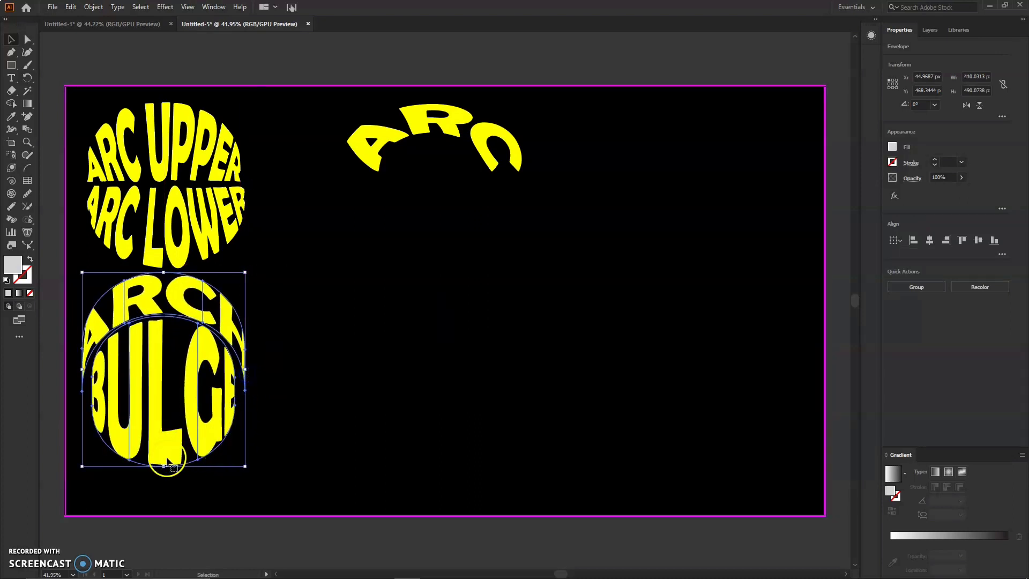
pyautogui.moveTo(245, 467); pyautogui.dragTo(229, 444)
pyautogui.moveTo(175, 403); pyautogui.dragTo(186, 407)
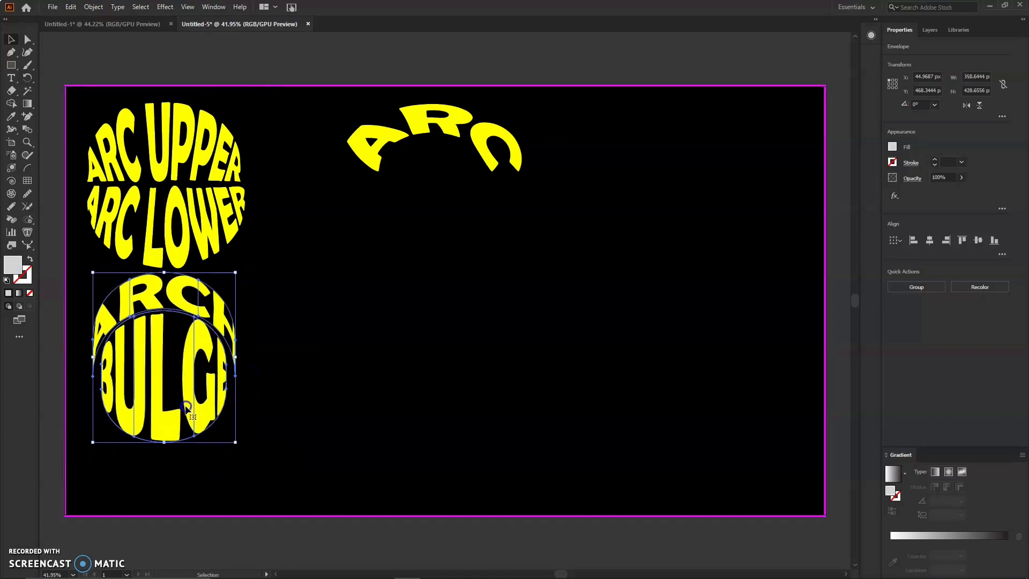
# Step: Scale the ARC UPPER and ARC LOWER pair down to roughly the width of the ARCH and BULGE pair
pyautogui.click(187, 191)
pyautogui.click(188, 193)
pyautogui.moveTo(247, 268); pyautogui.dragTo(228, 246)
# Step: Move the ARCH and BULGE pair up beside the ARC UPPER and ARC LOWER pair, to its right
pyautogui.click(164, 351)
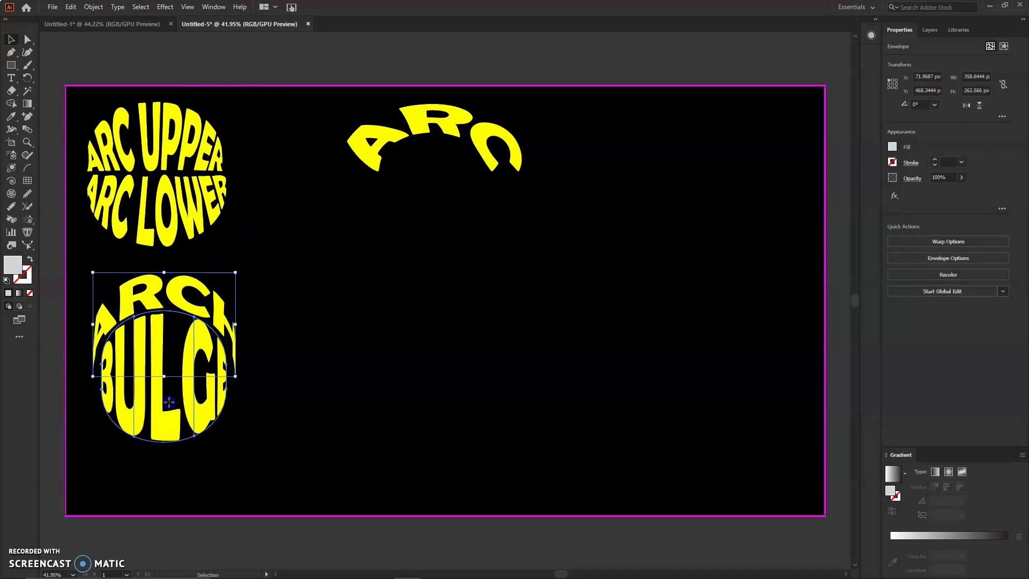
pyautogui.click(173, 411)
pyautogui.click(156, 363)
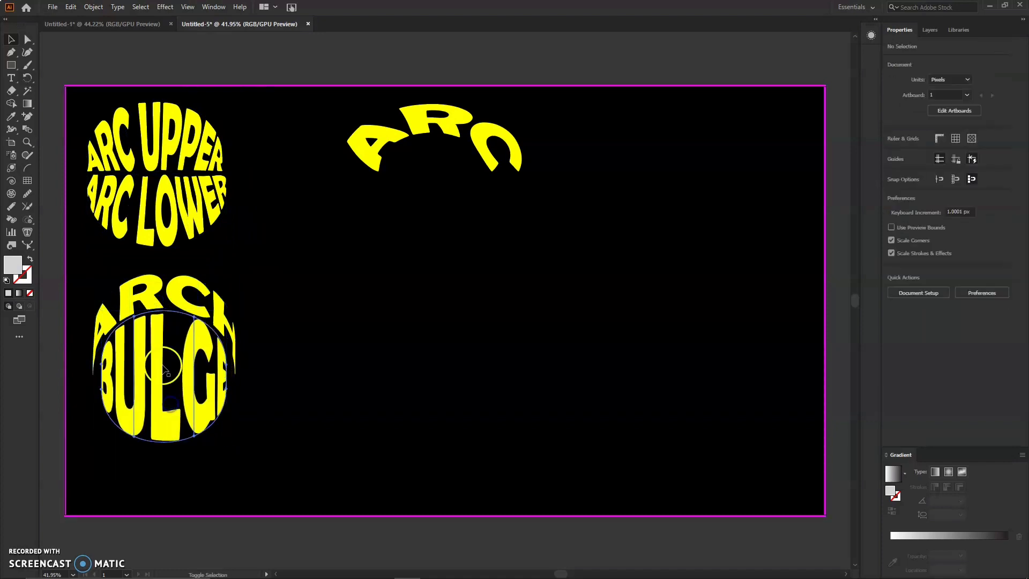
pyautogui.click(169, 396)
pyautogui.keyDown('shift'); pyautogui.click(160, 354); pyautogui.keyUp('shift')
pyautogui.moveTo(168, 378); pyautogui.dragTo(345, 204)
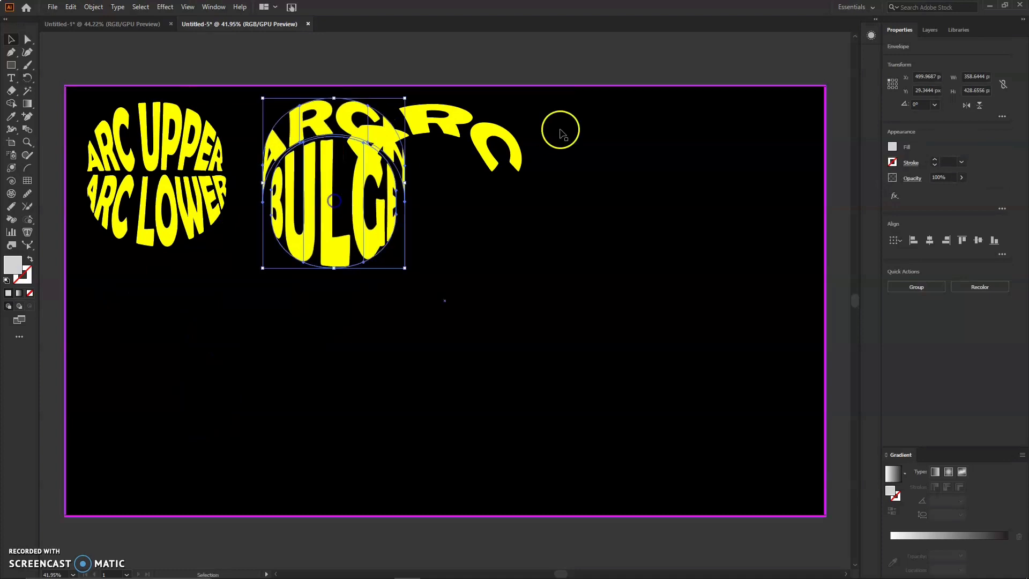
# Step: Move ARC below the ARC UPPER and ARC LOWER pair and shift the ARCH and BULGE pair slightly right and up
pyautogui.moveTo(479, 123); pyautogui.dragTo(248, 371)
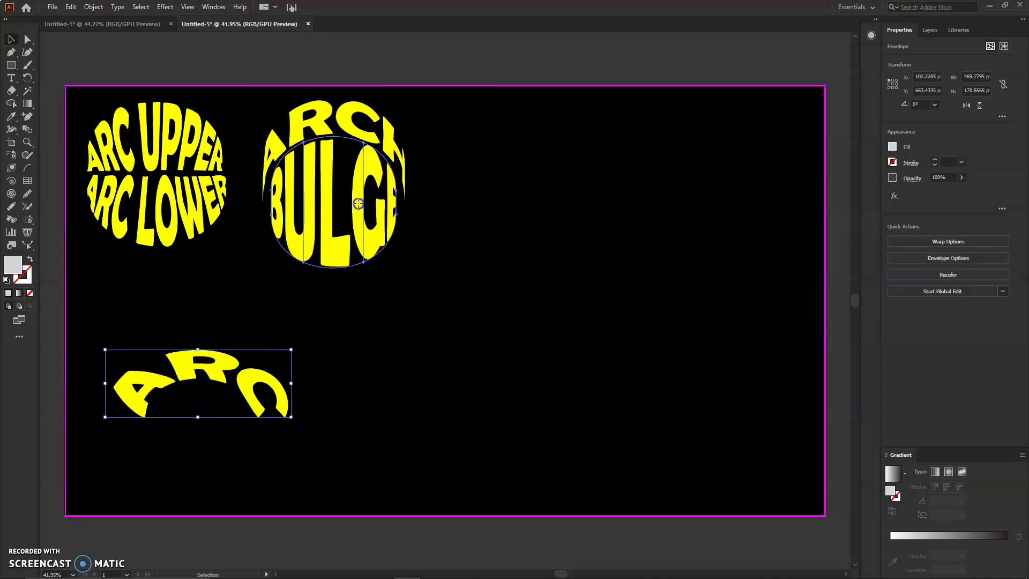
pyautogui.click(327, 214)
pyautogui.keyDown('shift'); pyautogui.click(332, 118); pyautogui.keyUp('shift')
pyautogui.moveTo(349, 190); pyautogui.dragTo(371, 194)
pyautogui.moveTo(211, 393); pyautogui.dragTo(181, 295)
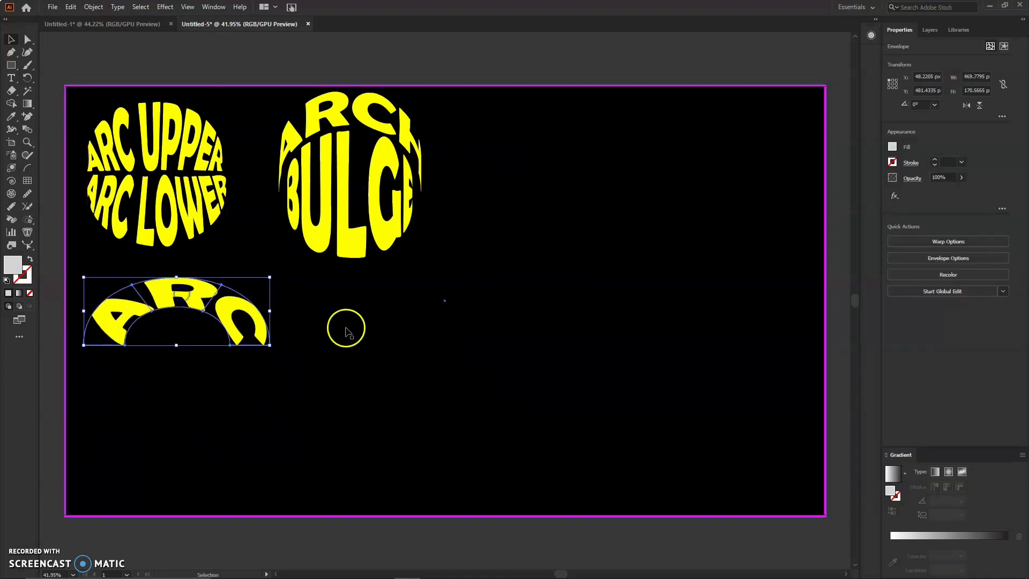
# Step: Add the text SHELL LOWER to the right of ARC and fill it with yellow
pyautogui.click(11, 78)
pyautogui.click(366, 321)
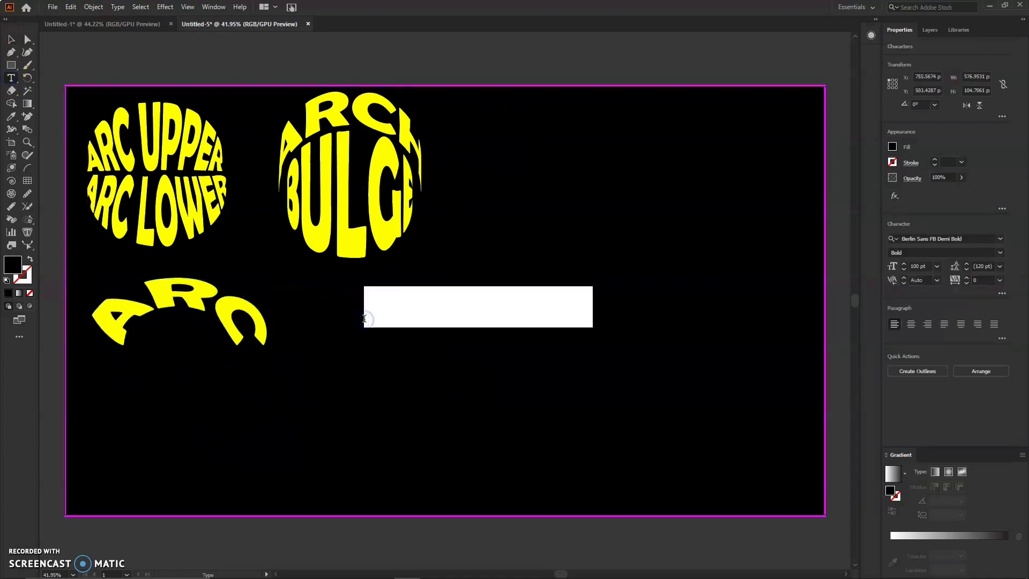
pyautogui.press('BackSpace')
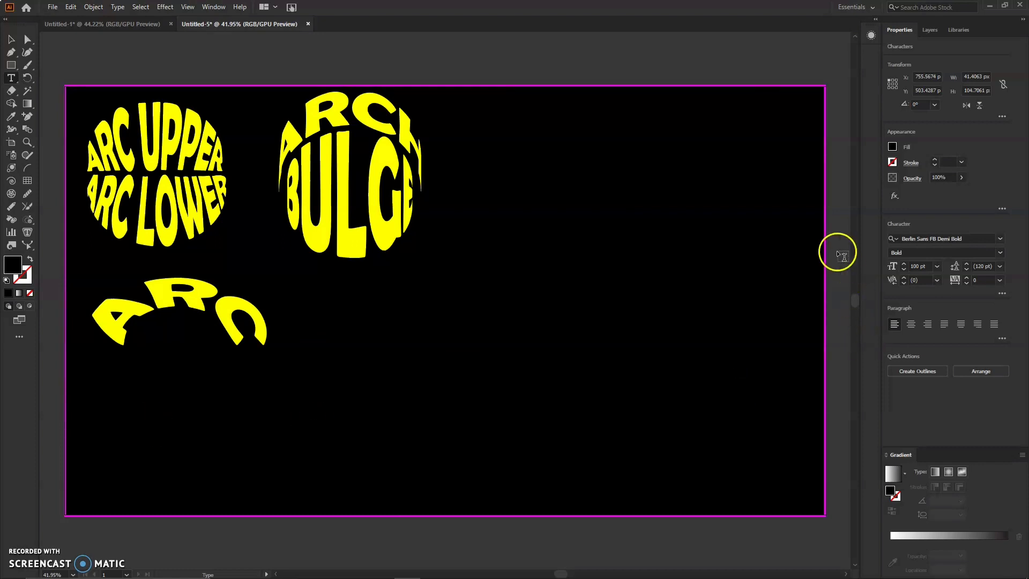
pyautogui.press('Escape')
pyautogui.click(892, 146)
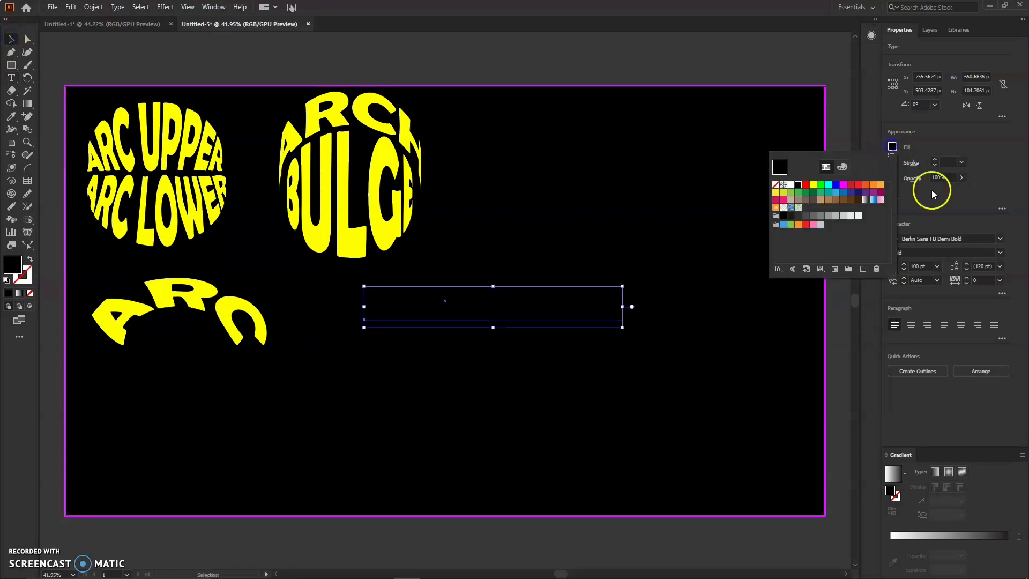
pyautogui.click(814, 186)
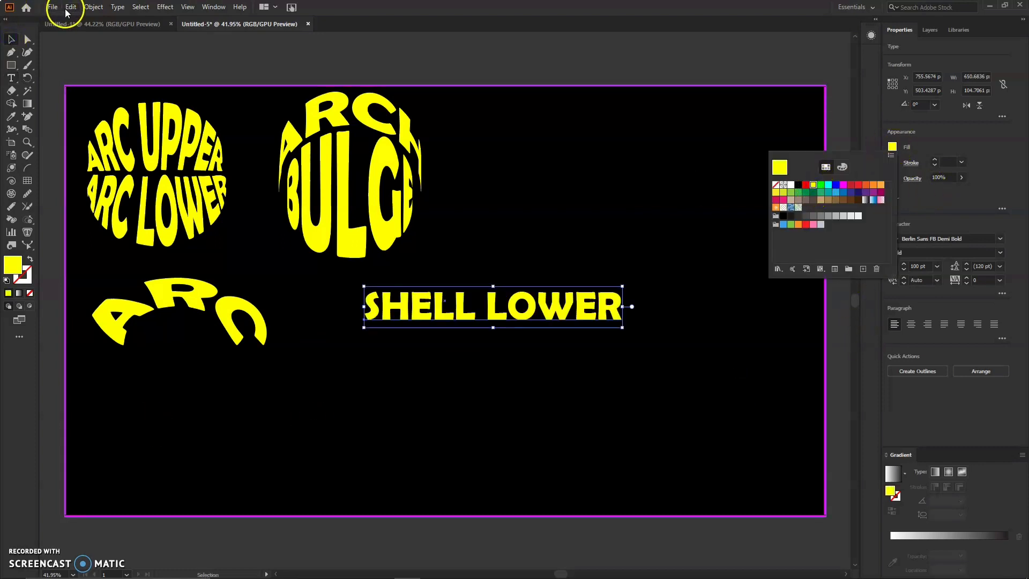
pyautogui.click(85, 11)
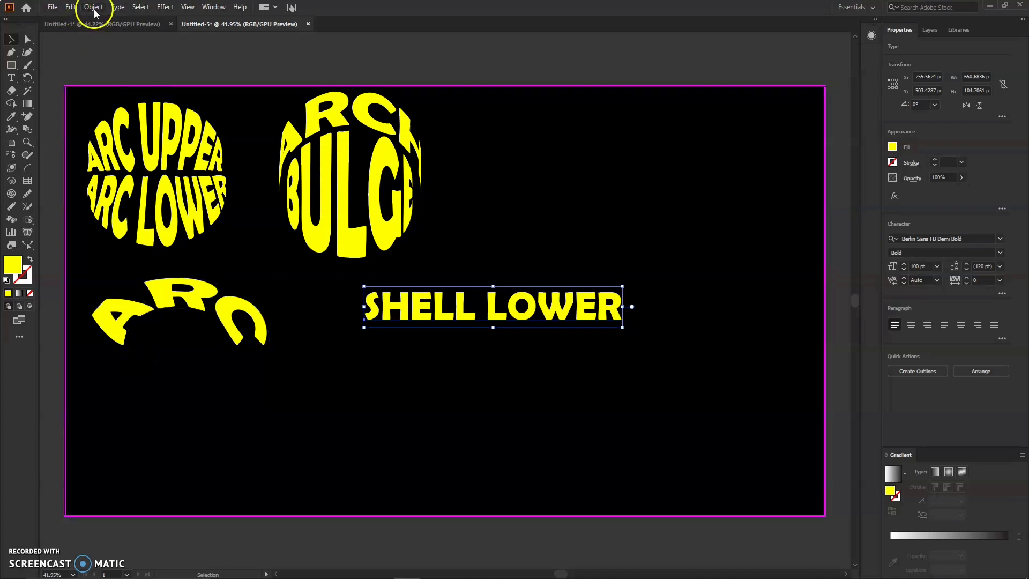
# Step: Warp SHELL LOWER with the Shell Lower envelope style at 100% bend
pyautogui.click(94, 7)
pyautogui.moveTo(188, 310)
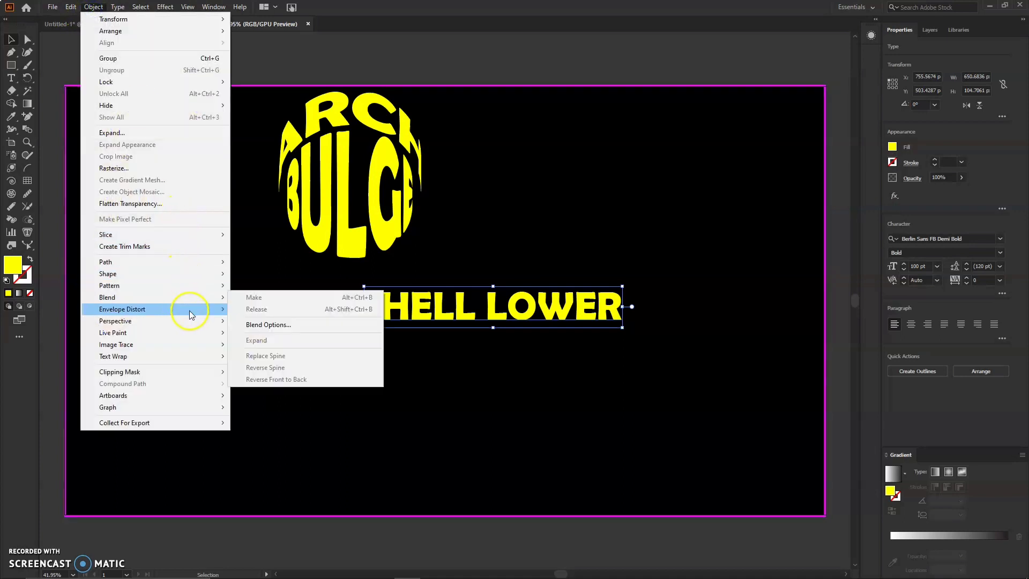
pyautogui.click(271, 309)
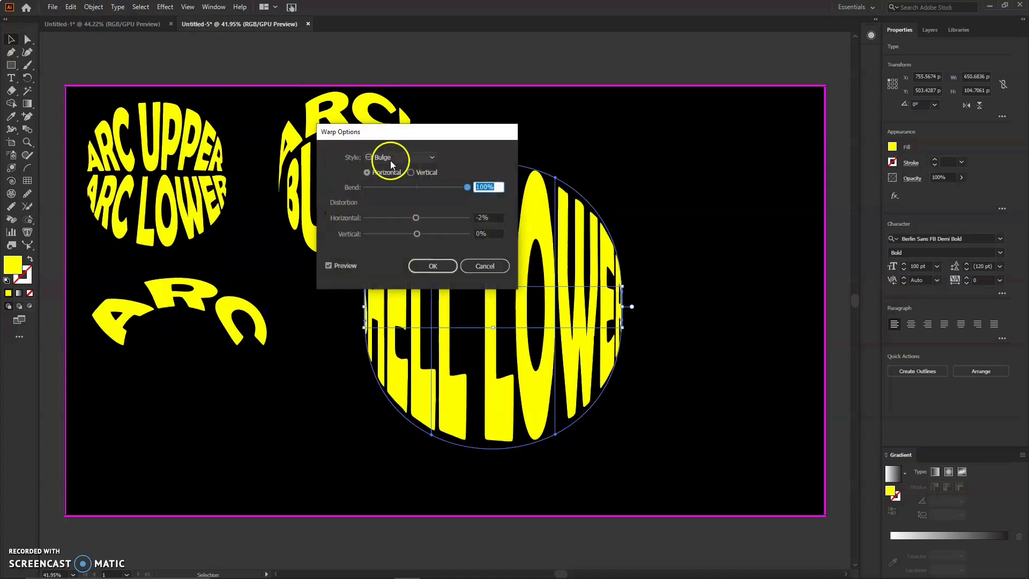
pyautogui.click(390, 160)
pyautogui.click(379, 230)
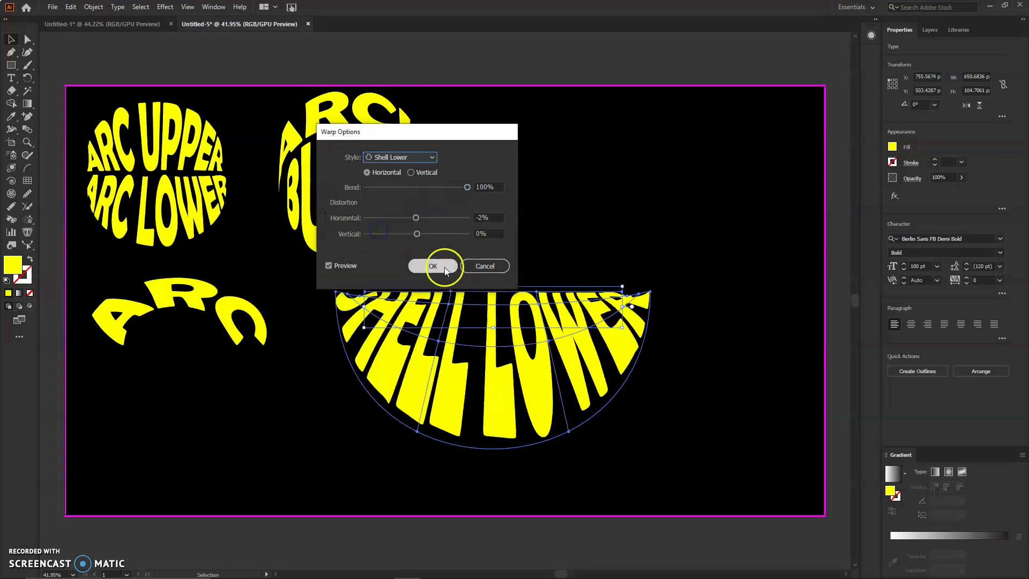
pyautogui.click(436, 266)
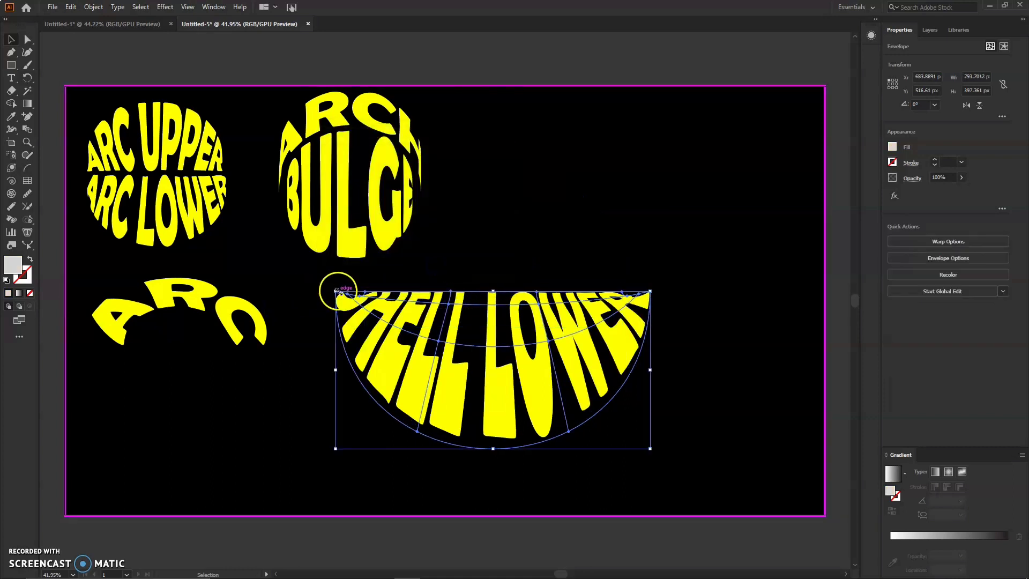
# Step: Scale SHELL LOWER down to about 432 x 216 px and place it to the right of BULGE
pyautogui.moveTo(545, 413); pyautogui.dragTo(553, 255)
pyautogui.click(658, 189)
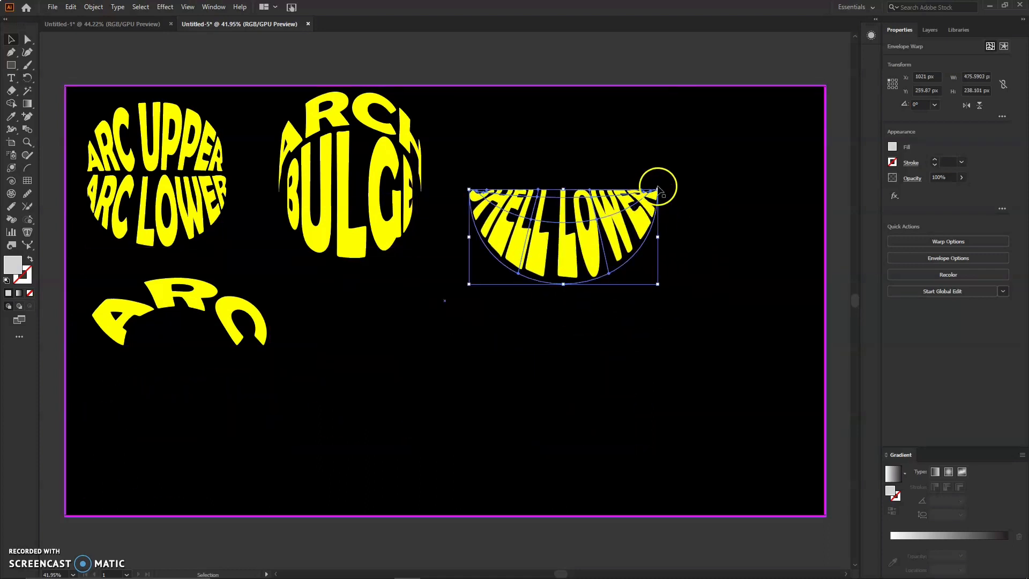
pyautogui.moveTo(658, 189); pyautogui.dragTo(640, 199)
pyautogui.moveTo(559, 245); pyautogui.dragTo(559, 235)
# Step: Add the text SHELL UPPER below SHELL LOWER and fill it with yellow
pyautogui.click(9, 65)
pyautogui.click(11, 80)
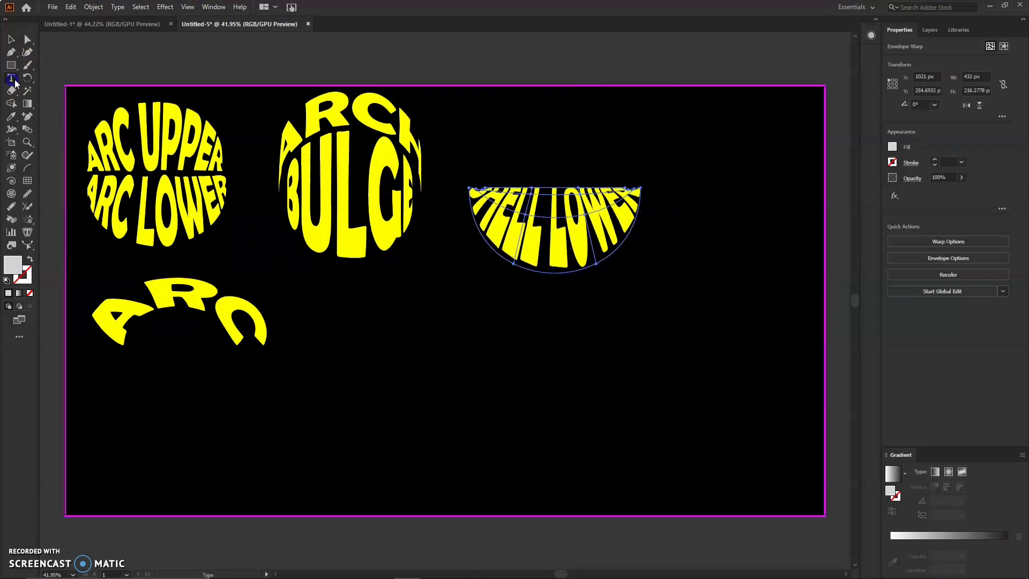
pyautogui.click(440, 365)
pyautogui.write('SH')
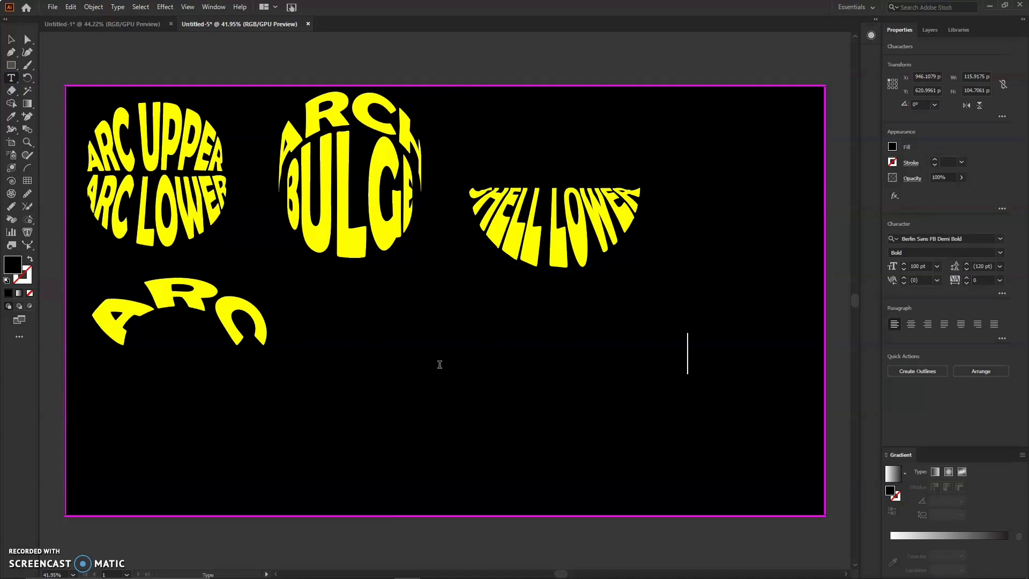
pyautogui.click(4, 117)
pyautogui.click(12, 44)
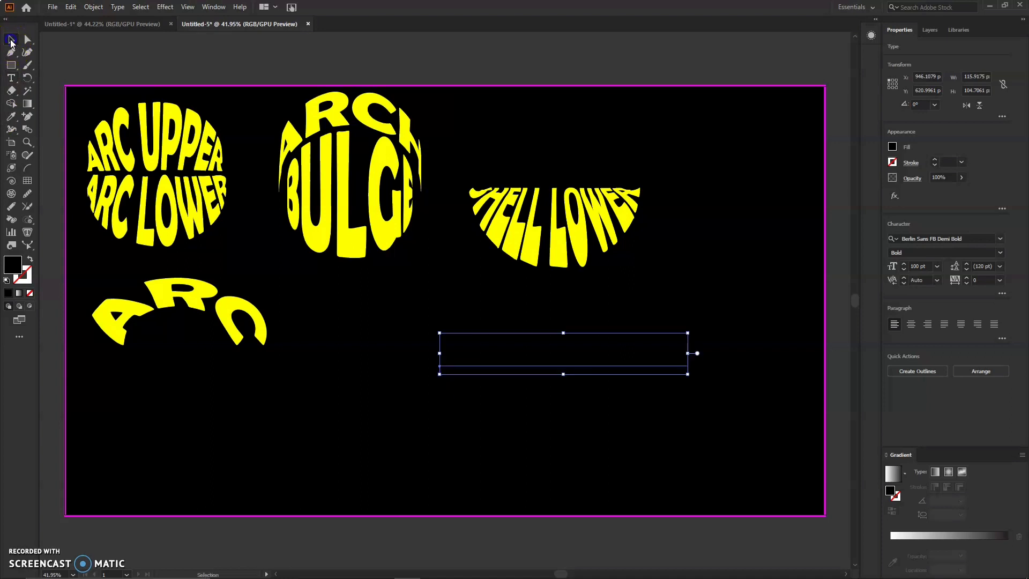
pyautogui.click(892, 148)
pyautogui.click(812, 185)
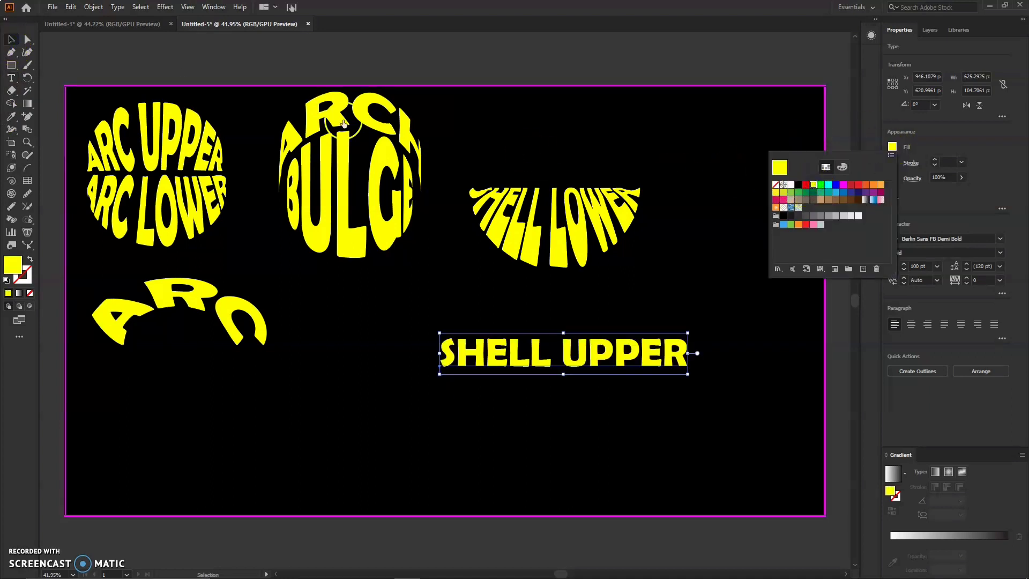
pyautogui.click(965, 141)
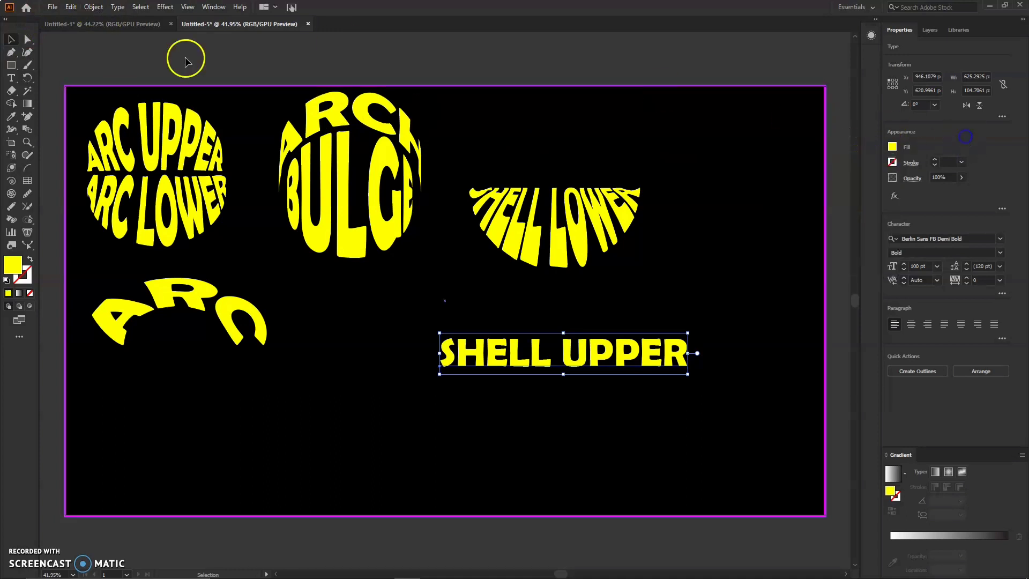
# Step: Warp SHELL UPPER with the Shell Upper envelope style at 100% bend
pyautogui.click(94, 7)
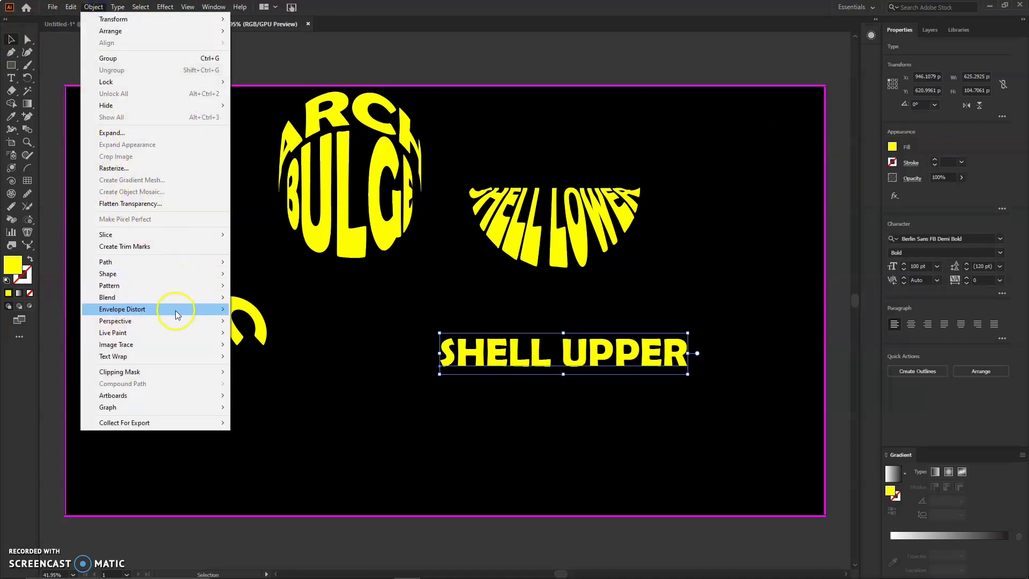
pyautogui.moveTo(196, 311)
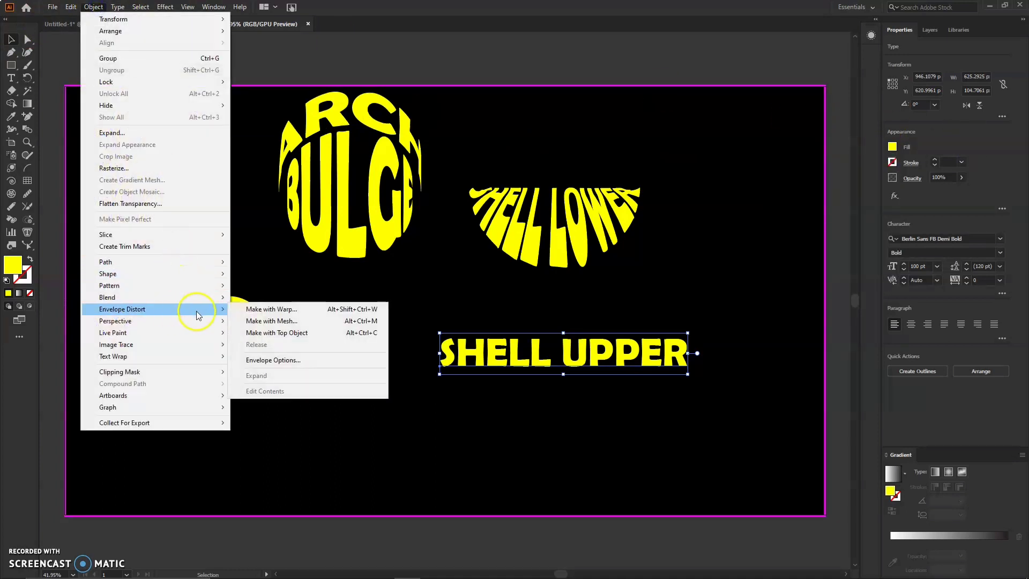
pyautogui.click(274, 310)
pyautogui.click(402, 157)
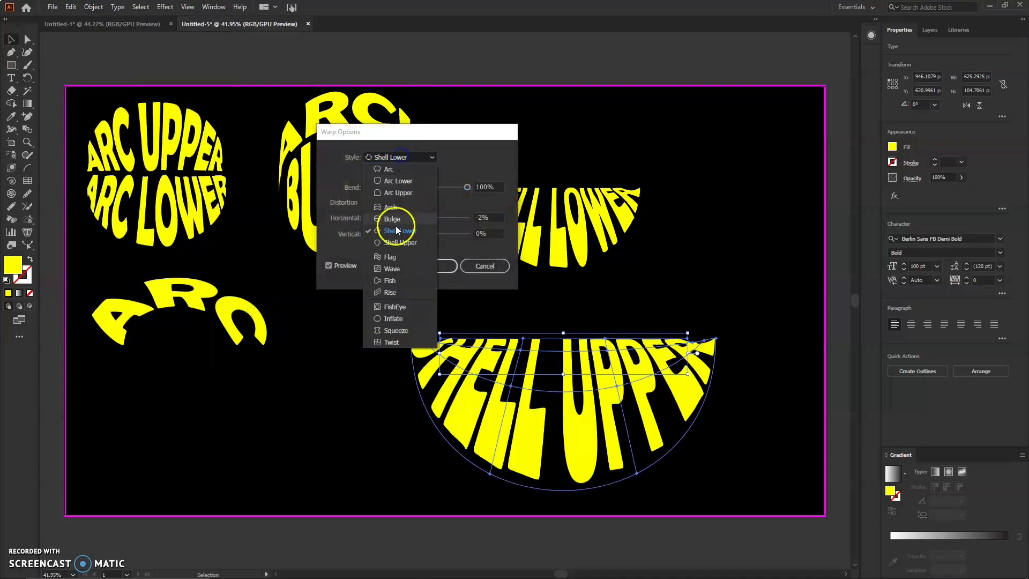
pyautogui.click(393, 240)
pyautogui.click(437, 267)
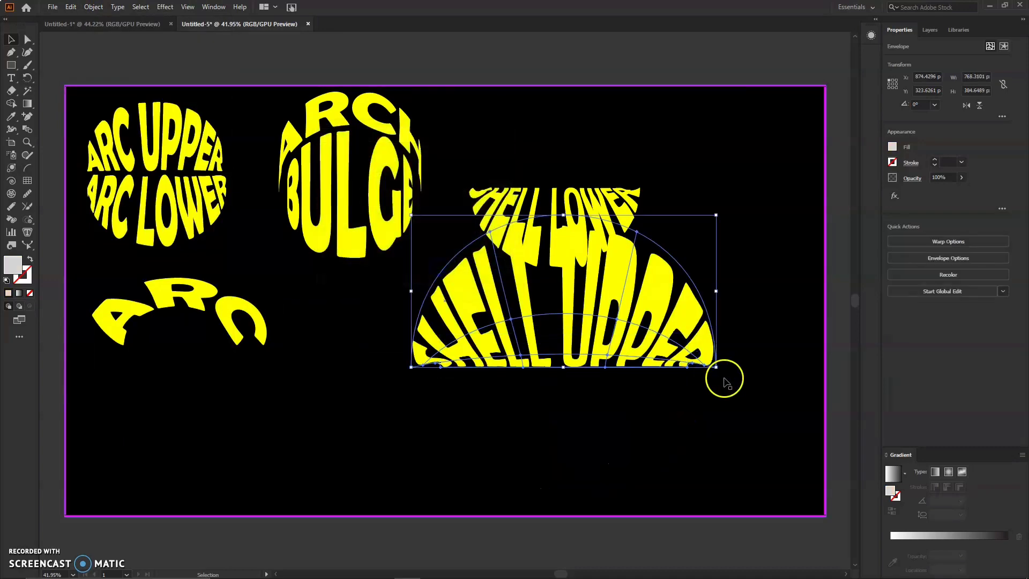
# Step: Scale SHELL UPPER down to about 432 x 216 px and place it directly above SHELL LOWER
pyautogui.moveTo(716, 368); pyautogui.dragTo(576, 298)
pyautogui.moveTo(499, 290); pyautogui.dragTo(548, 176)
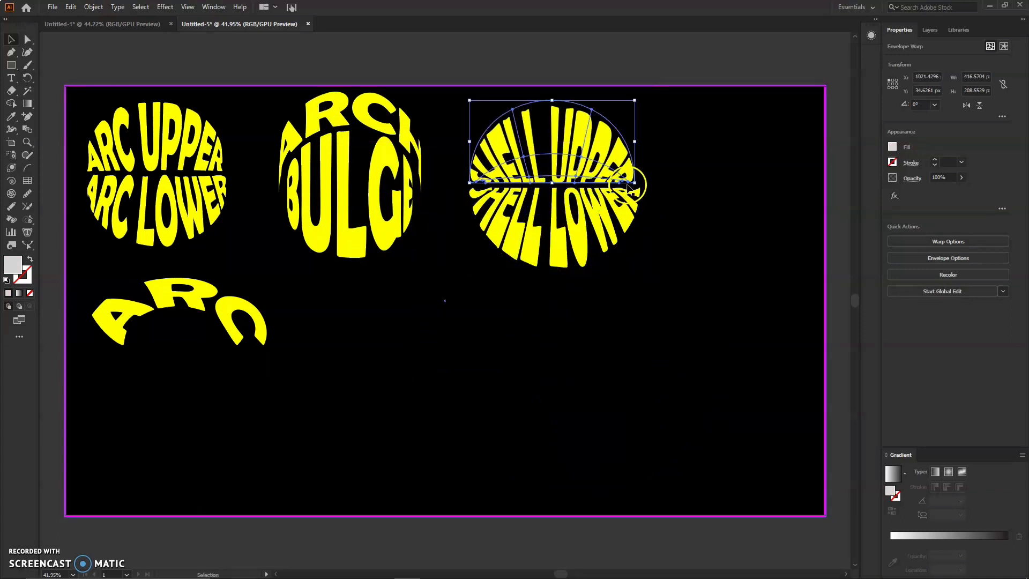
pyautogui.moveTo(636, 182); pyautogui.dragTo(641, 182)
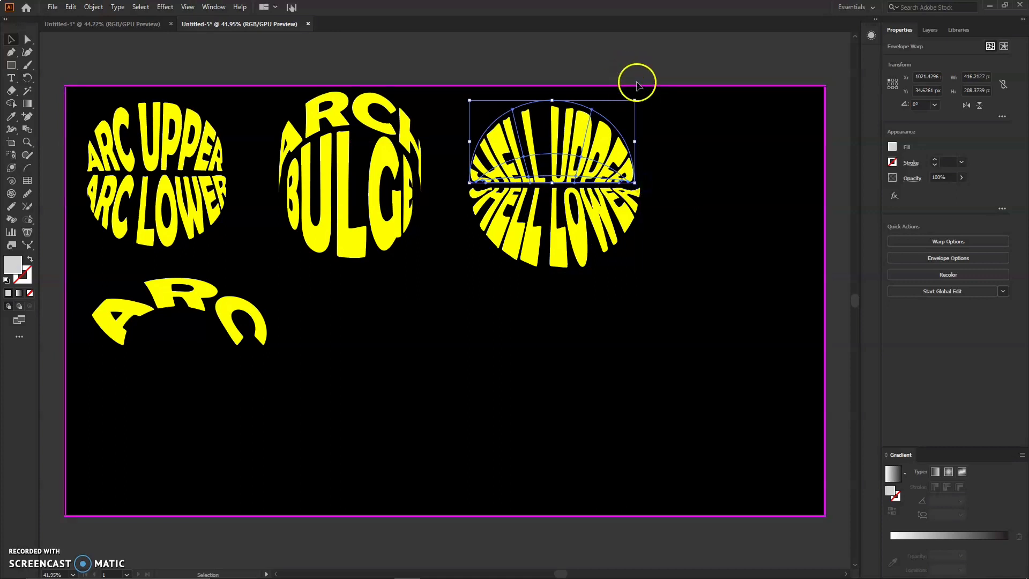
pyautogui.moveTo(635, 101); pyautogui.dragTo(647, 96)
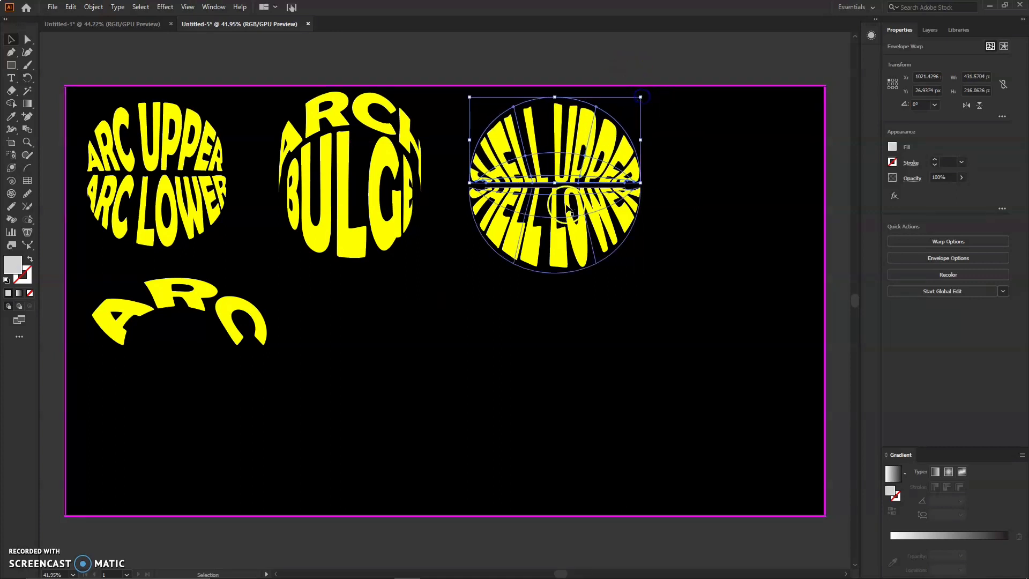
# Step: Shift the SHELL UPPER and SHELL LOWER pair slightly left, and move ARC slightly left as well
pyautogui.keyDown('shift'); pyautogui.click(552, 231); pyautogui.keyUp('shift')
pyautogui.moveTo(547, 168); pyautogui.dragTo(551, 167)
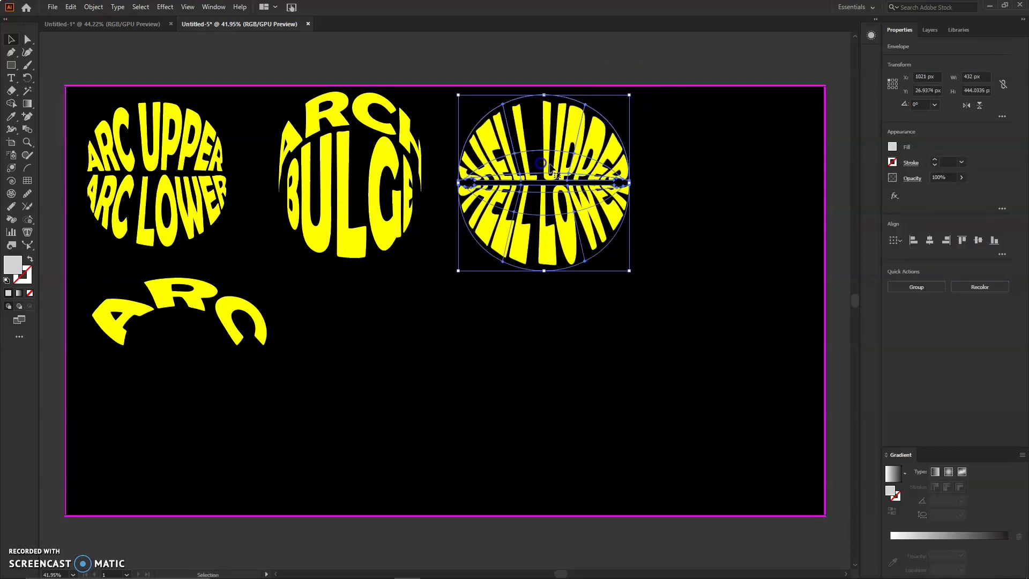
pyautogui.click(492, 55)
pyautogui.moveTo(195, 303); pyautogui.dragTo(183, 303)
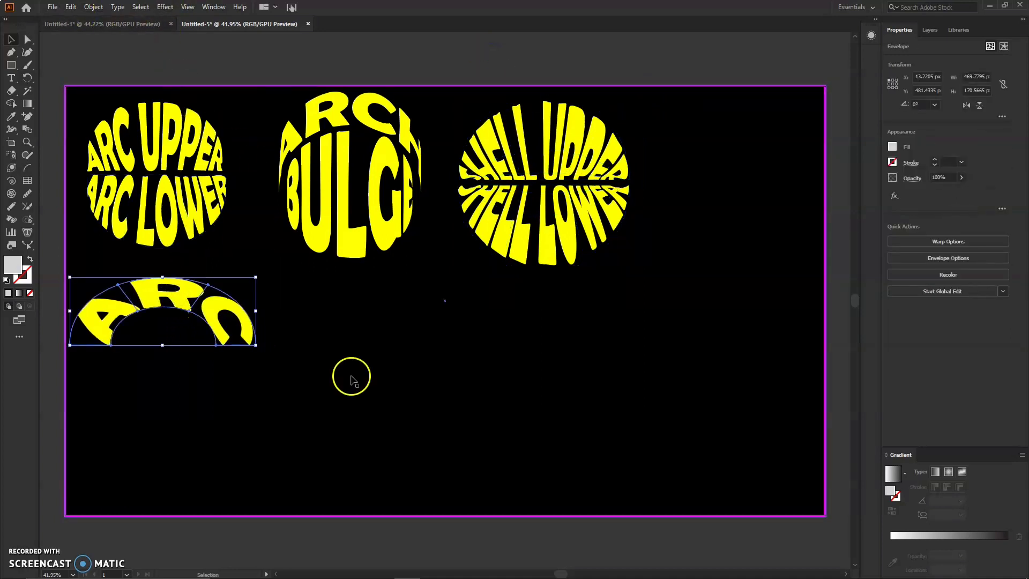
# Step: Add the text FIAG to the right of ARC and fill it with yellow
pyautogui.click(21, 86)
pyautogui.click(366, 323)
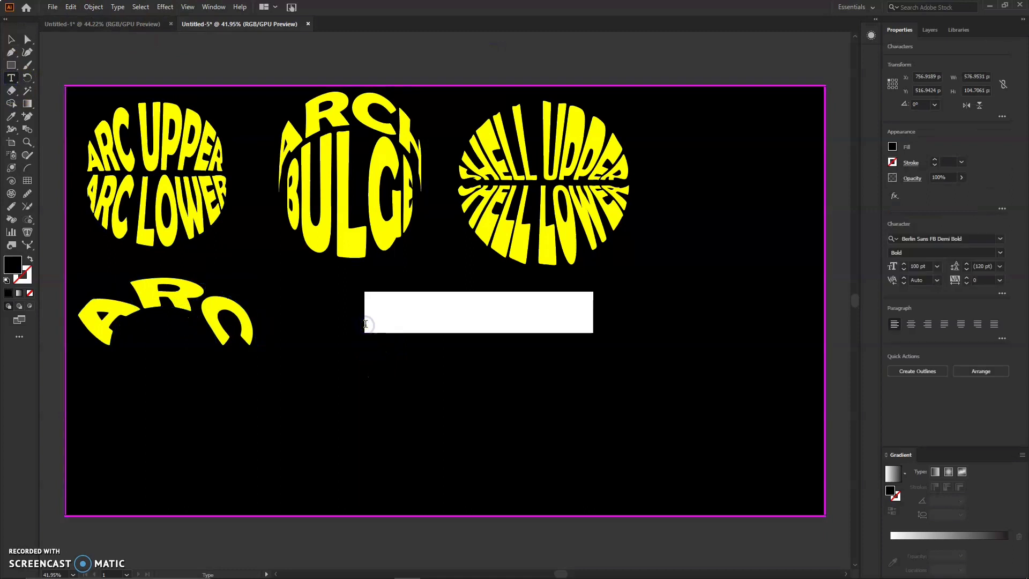
pyautogui.write('S')
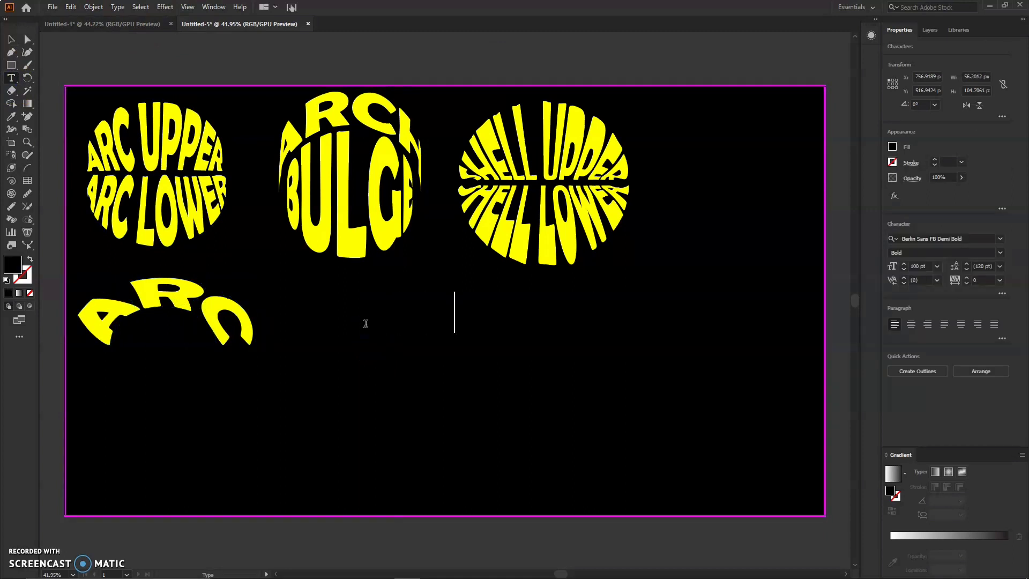
pyautogui.click(11, 39)
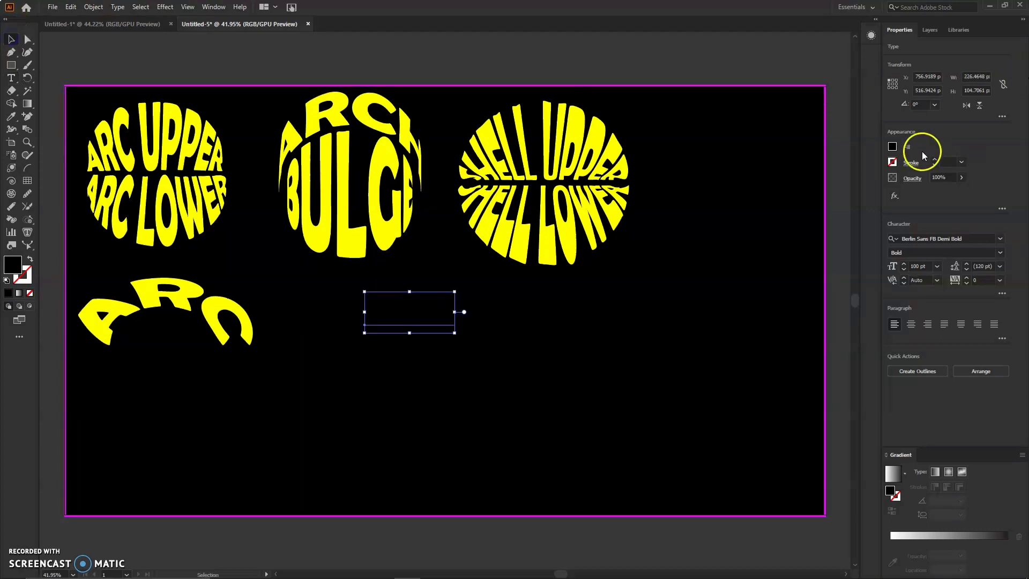
pyautogui.click(899, 148)
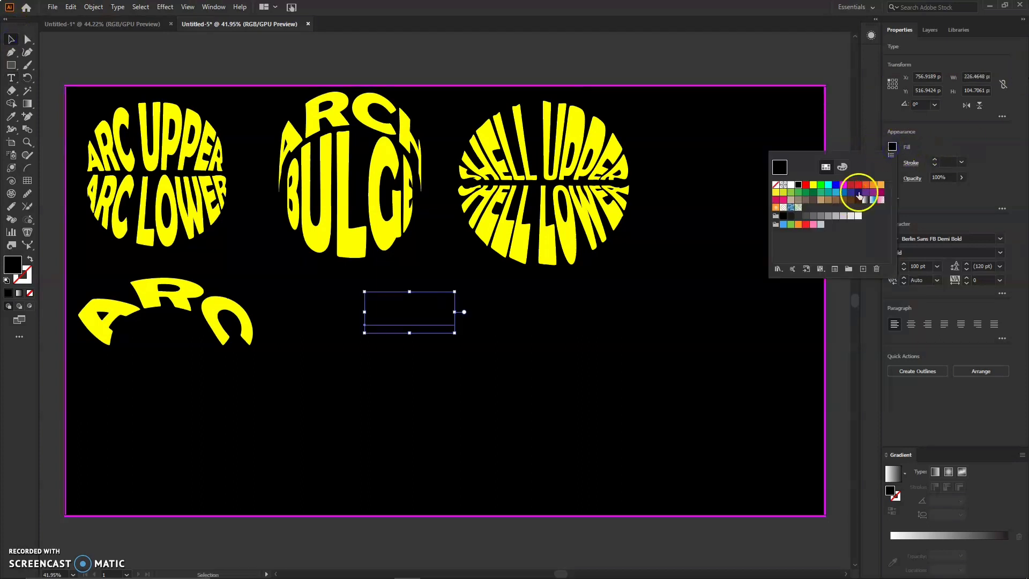
pyautogui.click(814, 185)
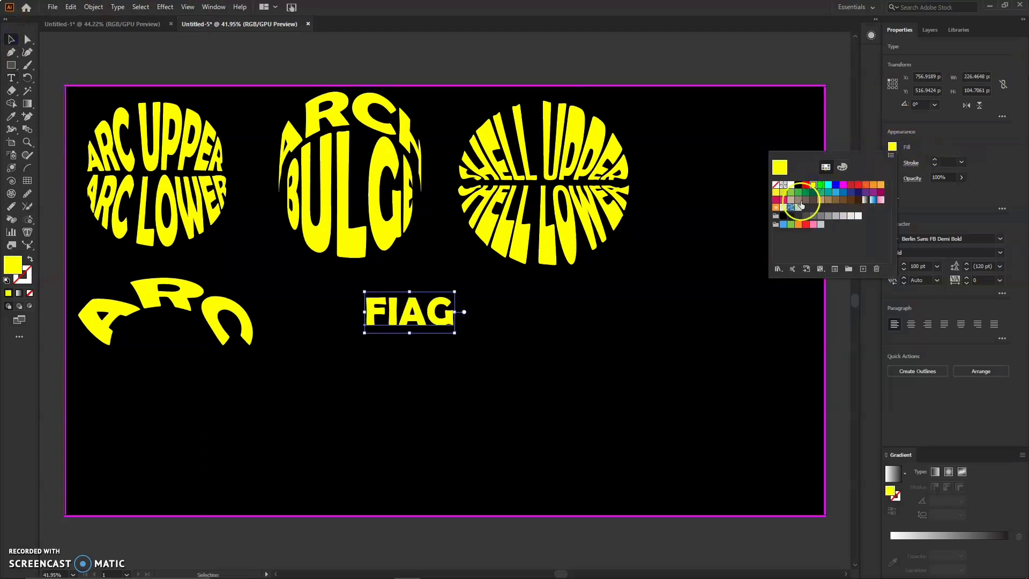
# Step: Warp FIAG with the horizontal Flag envelope style at 100% bend
pyautogui.click(92, 7)
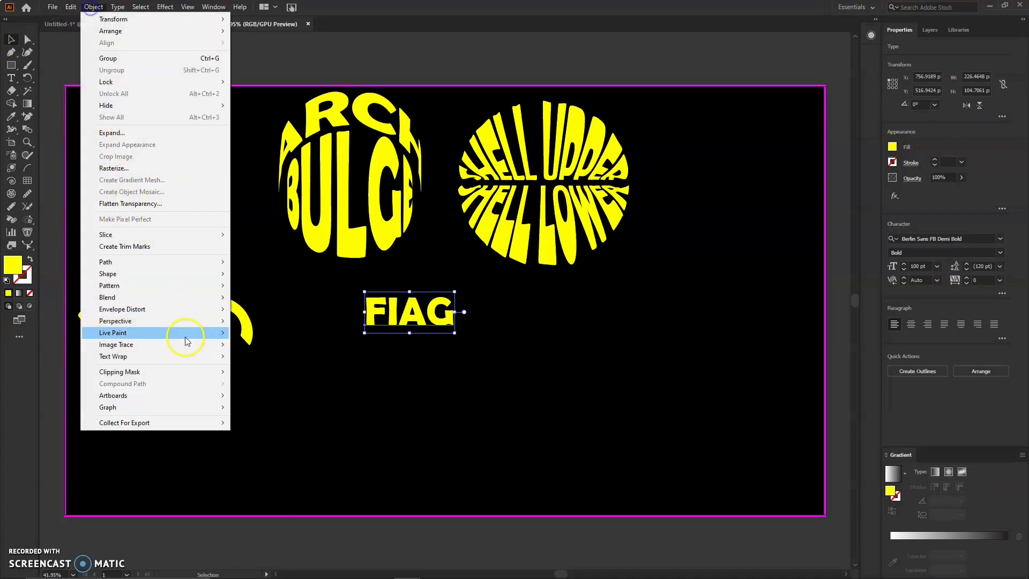
pyautogui.moveTo(177, 310)
pyautogui.click(268, 310)
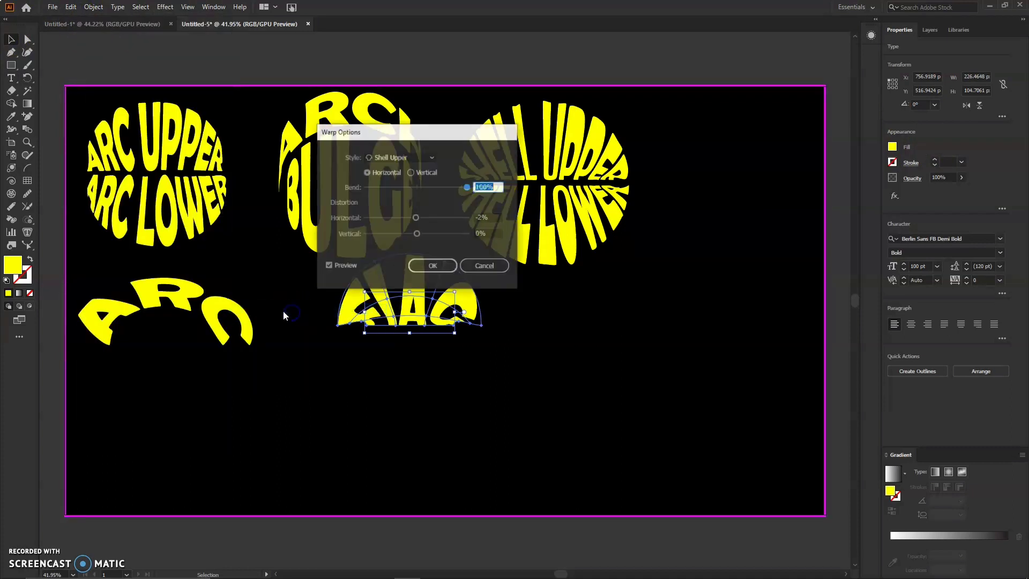
pyautogui.click(386, 158)
pyautogui.click(400, 243)
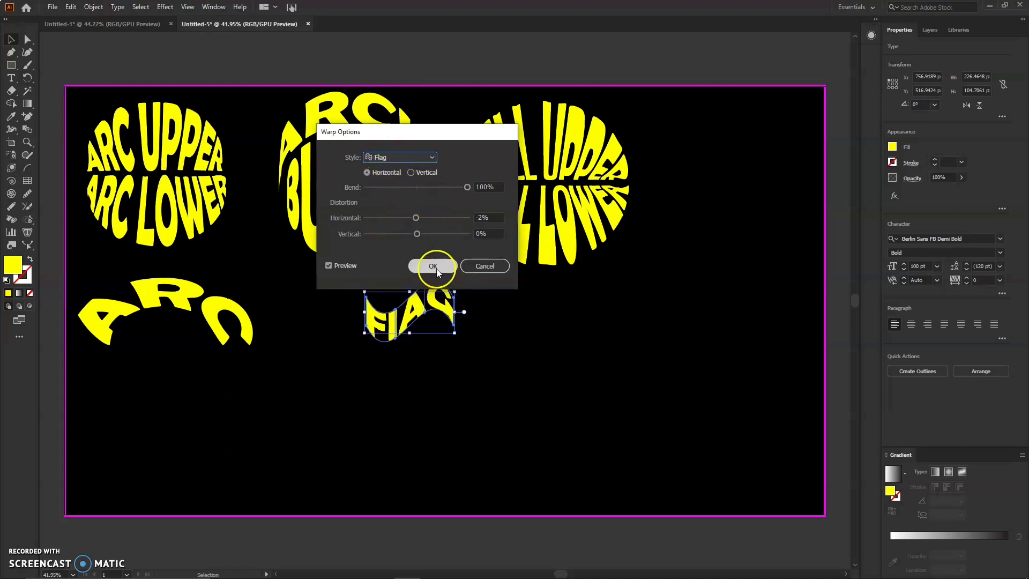
pyautogui.click(416, 173)
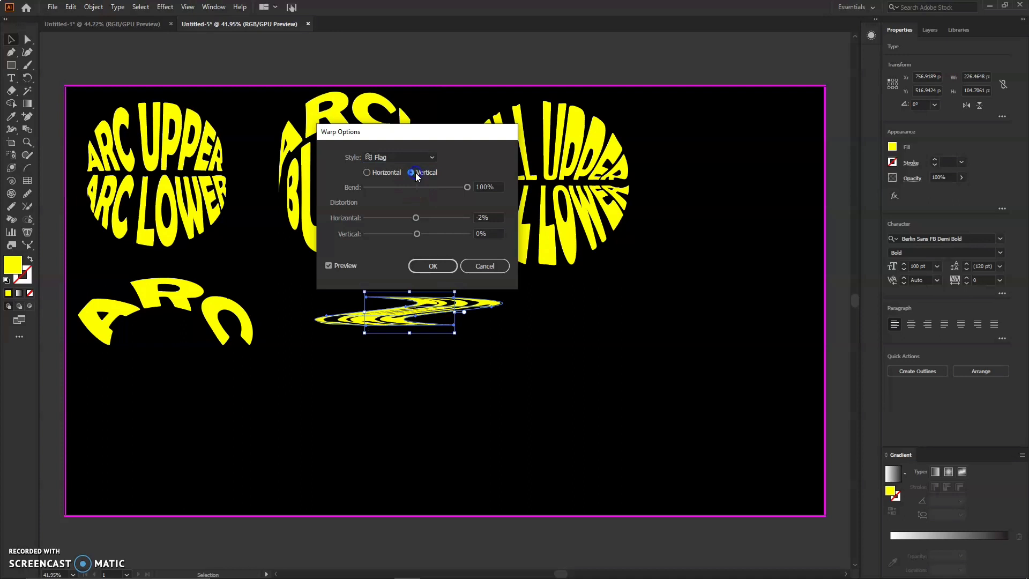
pyautogui.click(377, 172)
pyautogui.click(433, 266)
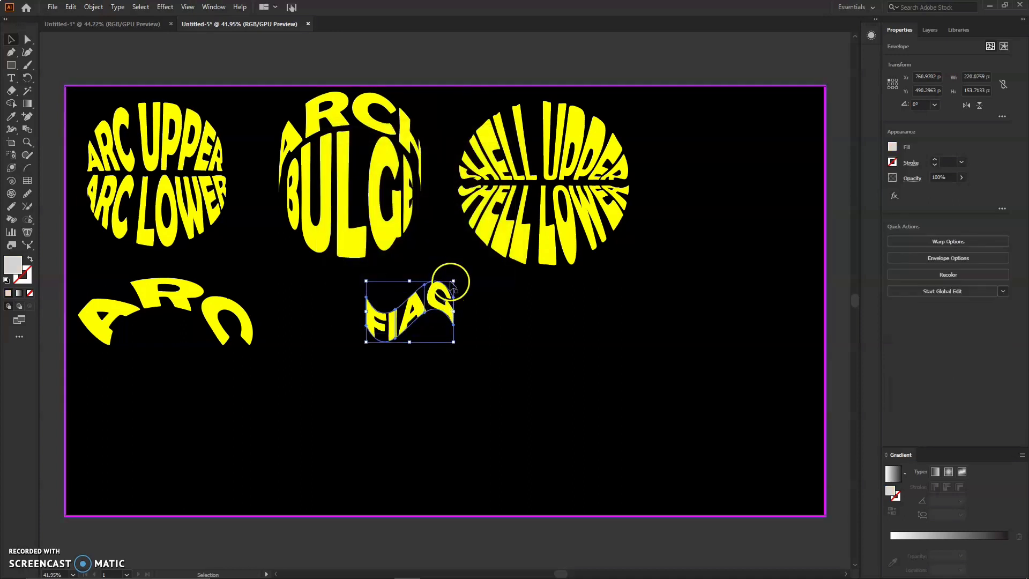
# Step: Enlarge FIAG to about 336 x 179 px and place it below ARC
pyautogui.moveTo(454, 280); pyautogui.dragTo(500, 271)
pyautogui.moveTo(433, 307); pyautogui.dragTo(168, 387)
# Step: Add the text WAVE to the right of ARC and fill it with yellow
pyautogui.click(21, 84)
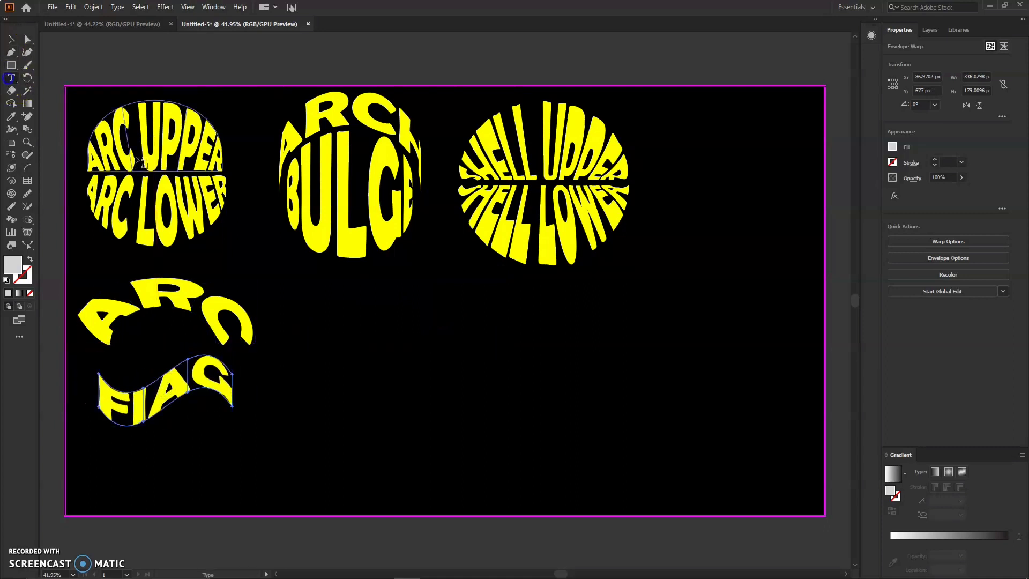
pyautogui.click(382, 324)
pyautogui.press('BackSpace')
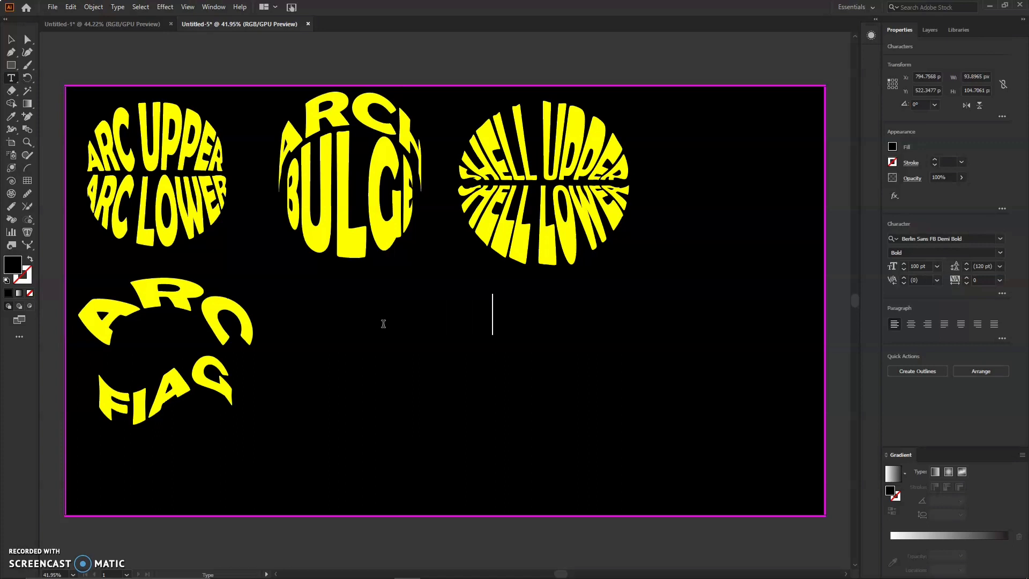
pyautogui.click(893, 147)
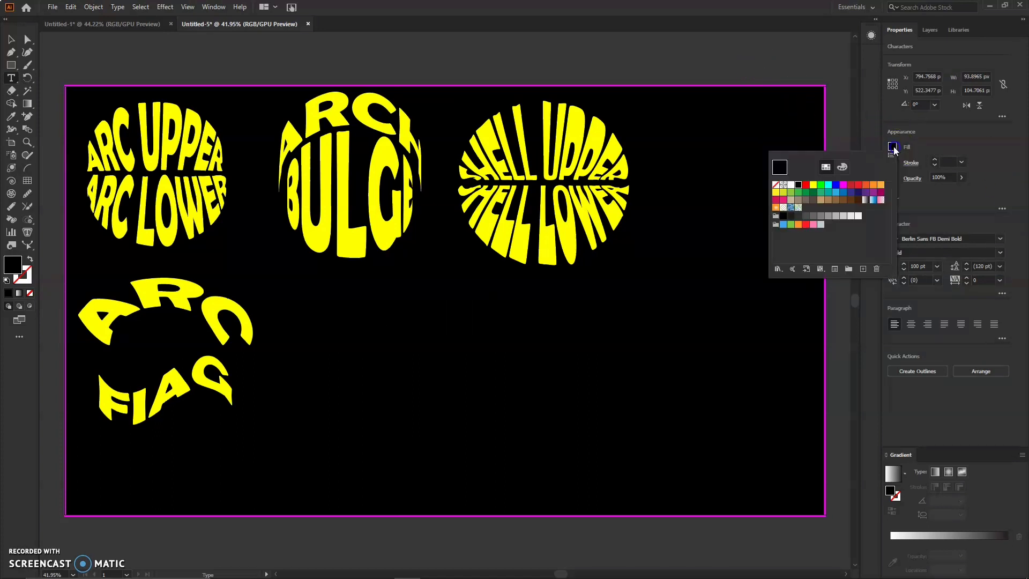
pyautogui.click(814, 185)
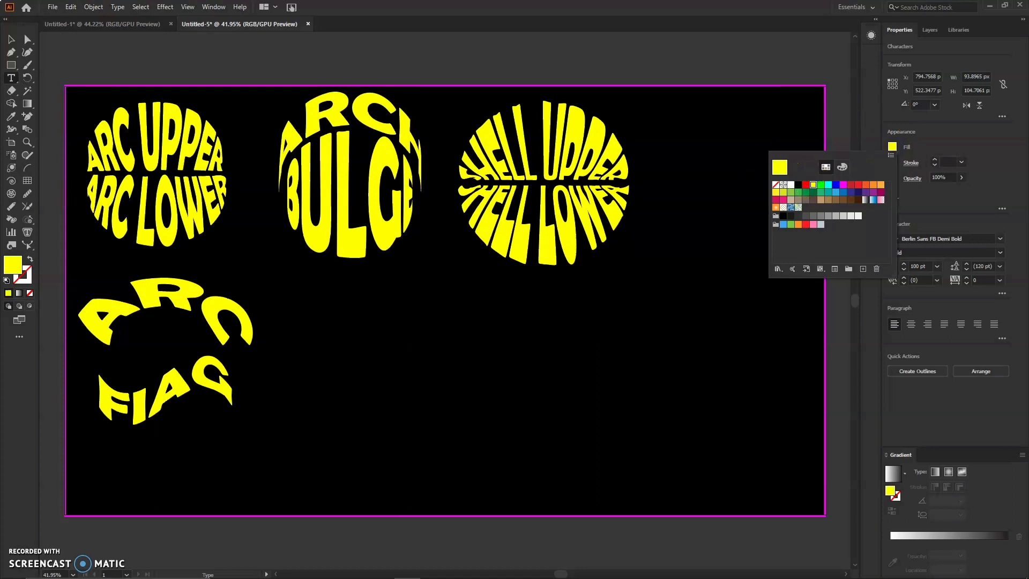
pyautogui.click(12, 42)
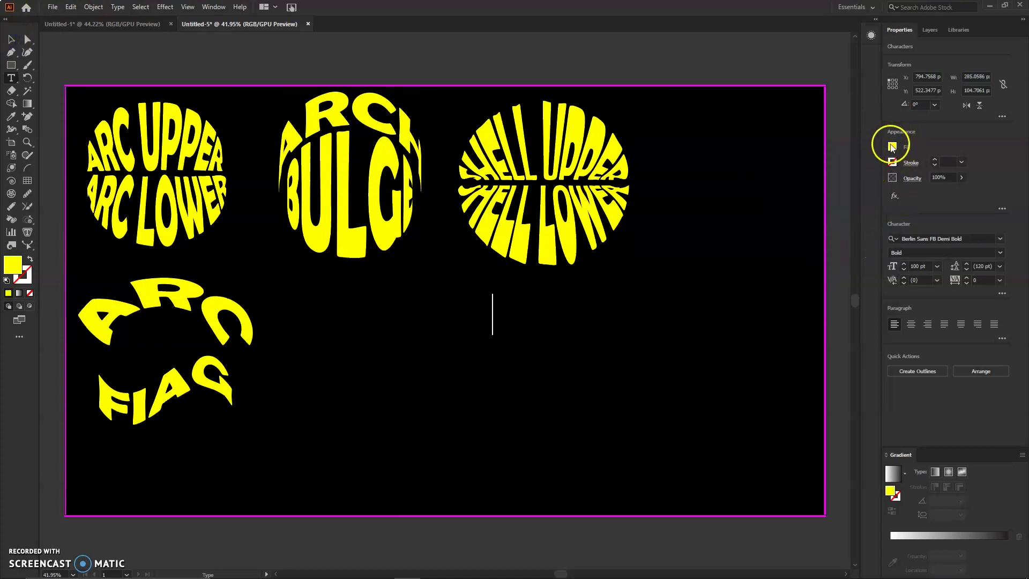
pyautogui.click(893, 147)
pyautogui.click(814, 187)
pyautogui.click(11, 41)
pyautogui.click(893, 147)
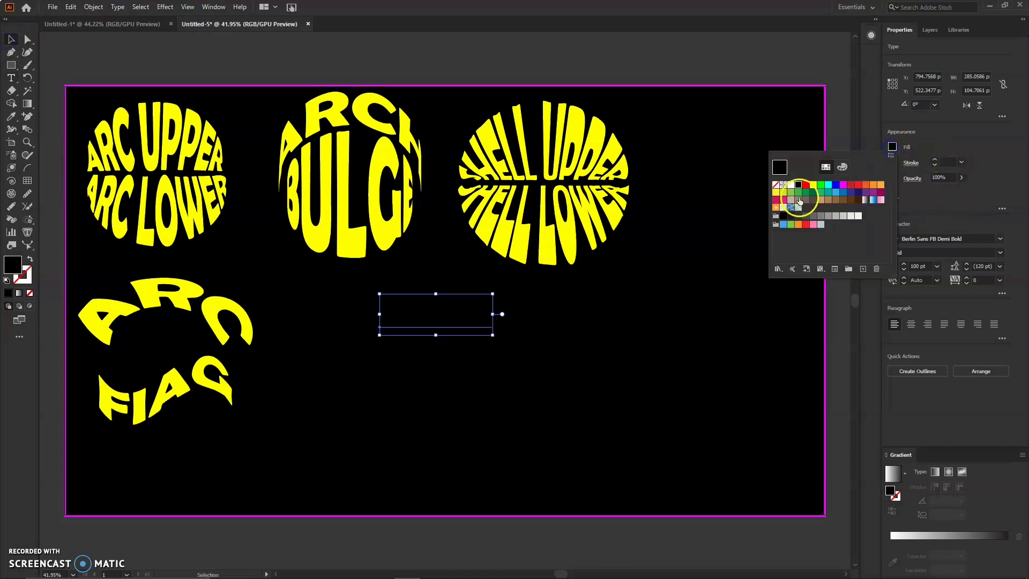
pyautogui.click(813, 185)
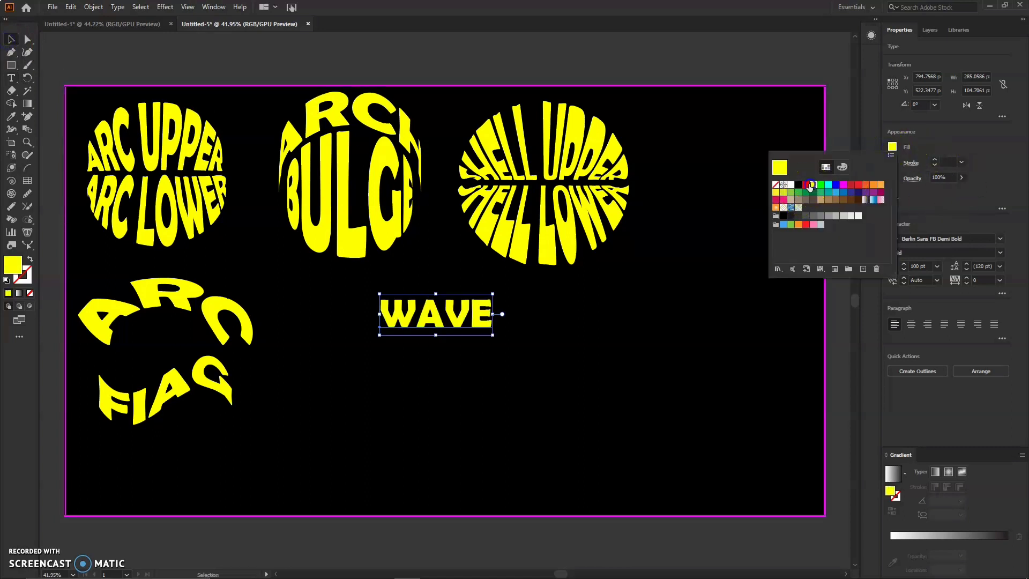
# Step: Warp WAVE with the vertical Wave envelope style at 100% bend
pyautogui.click(92, 7)
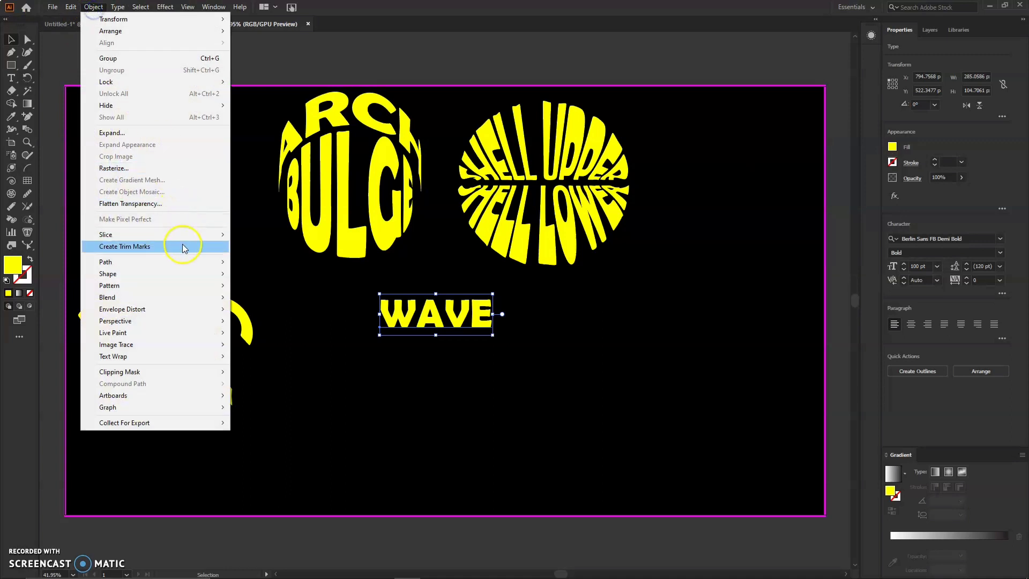
pyautogui.moveTo(172, 309)
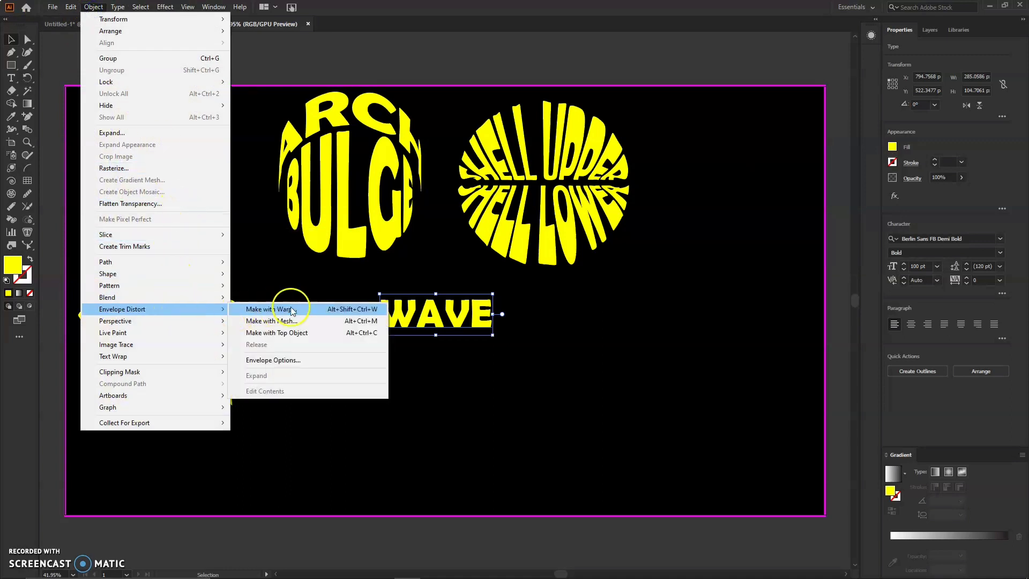
pyautogui.click(292, 310)
pyautogui.click(402, 157)
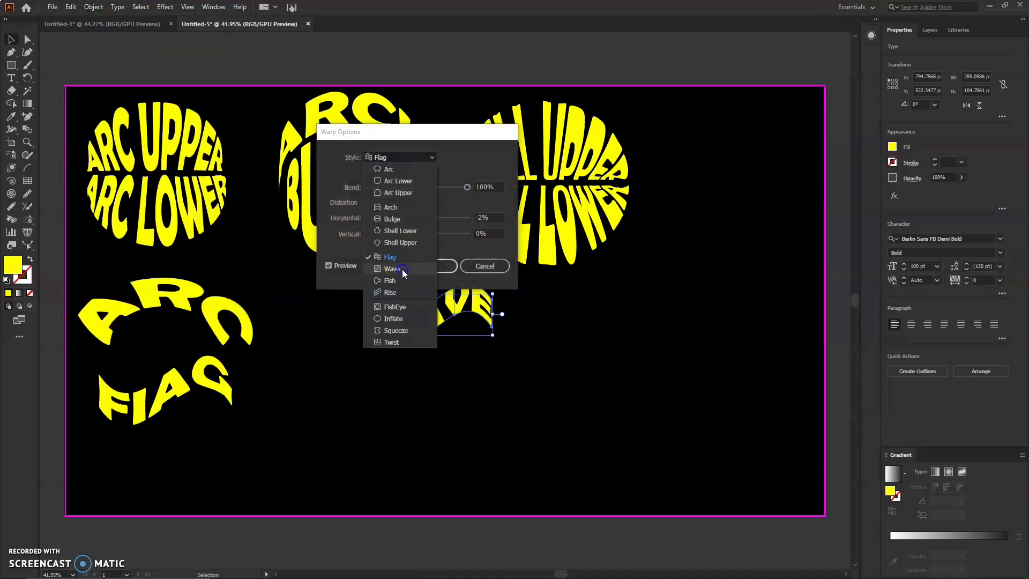
pyautogui.click(403, 270)
pyautogui.click(411, 173)
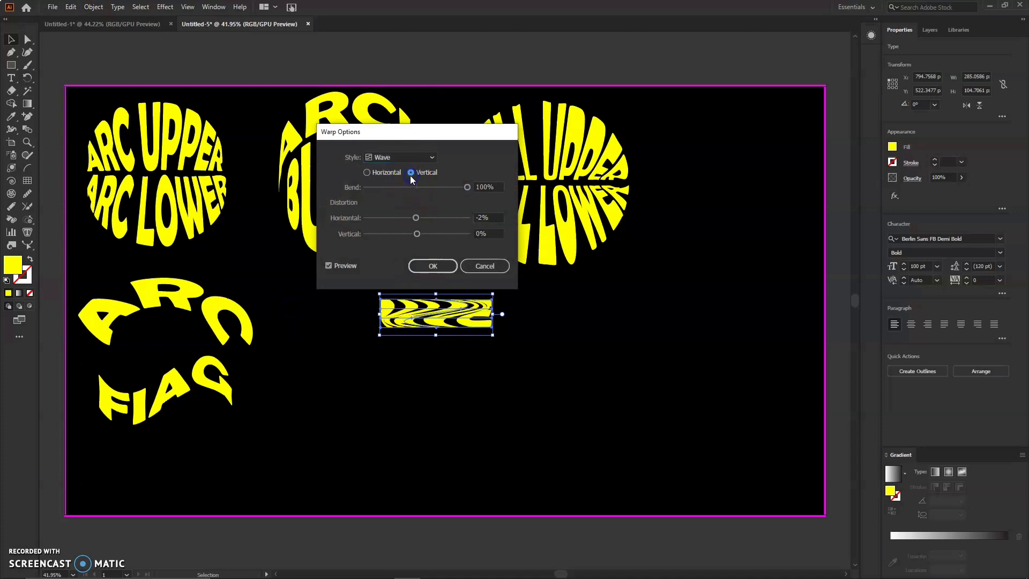
pyautogui.click(433, 266)
# Step: Stretch WAVE to about 487 x 191 px and place it below FIAG
pyautogui.moveTo(436, 335); pyautogui.dragTo(440, 374)
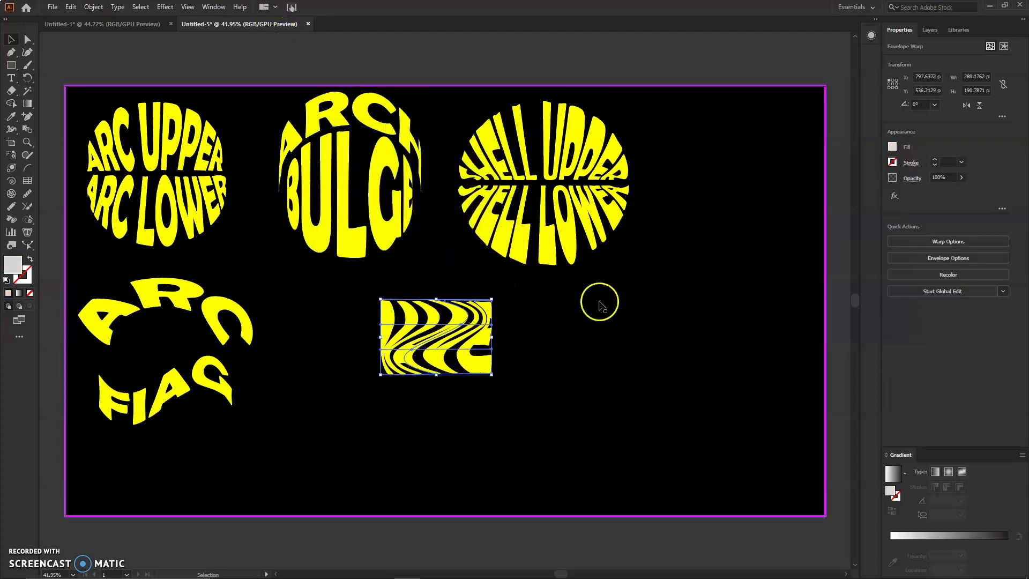
pyautogui.moveTo(491, 337); pyautogui.dragTo(574, 343)
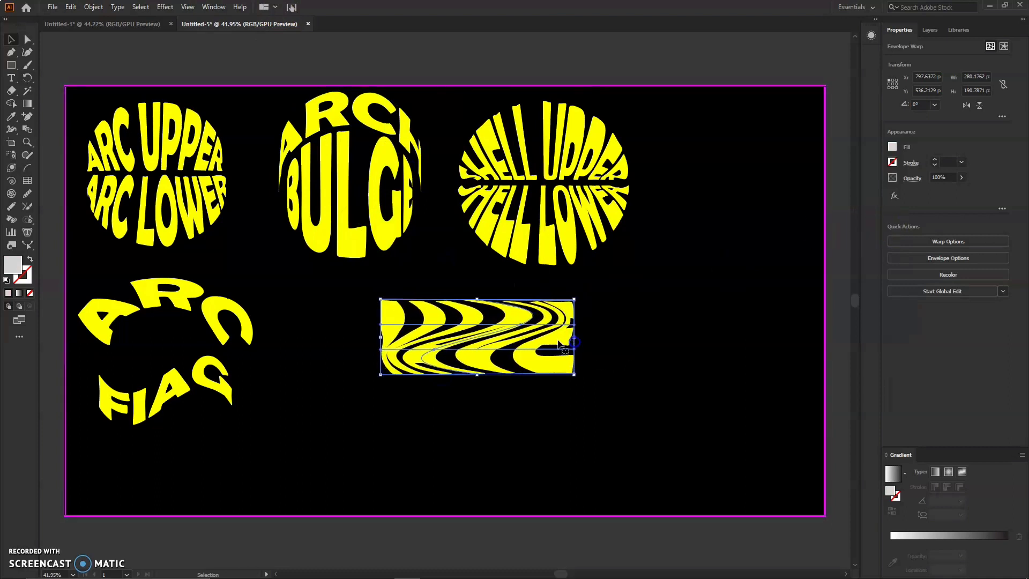
pyautogui.moveTo(435, 343); pyautogui.dragTo(137, 476)
pyautogui.click(317, 413)
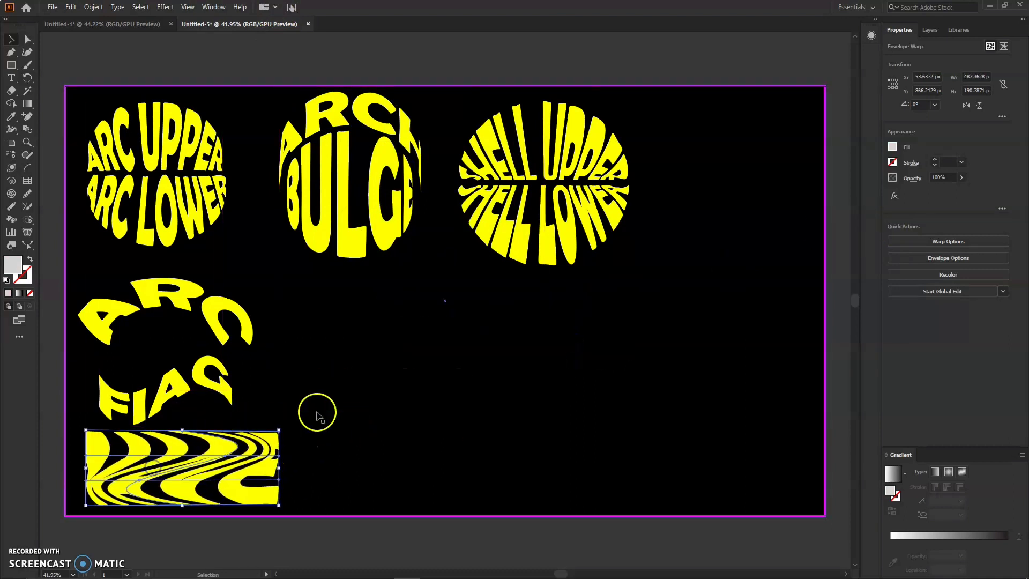
pyautogui.click(127, 476)
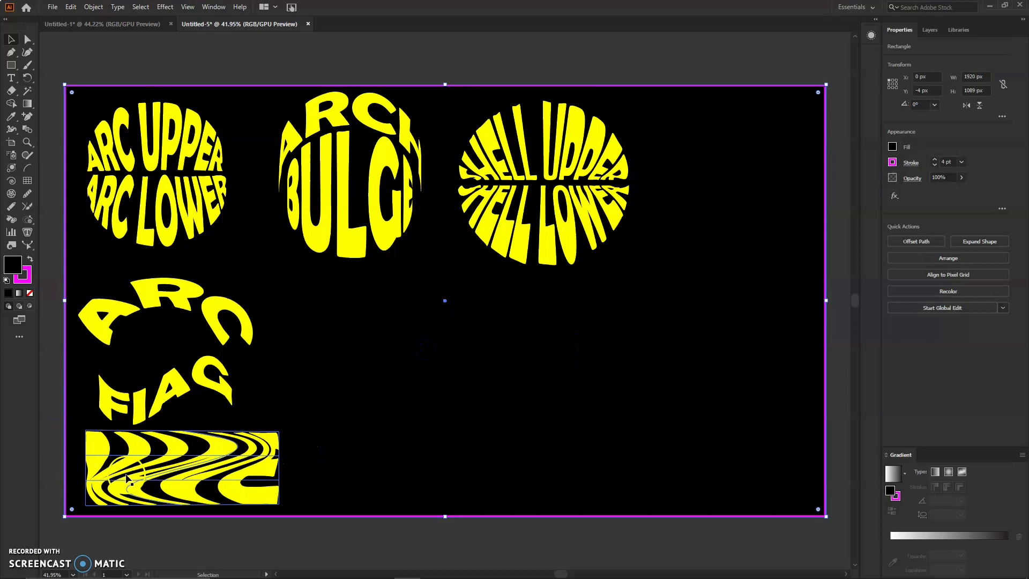
pyautogui.click(272, 437)
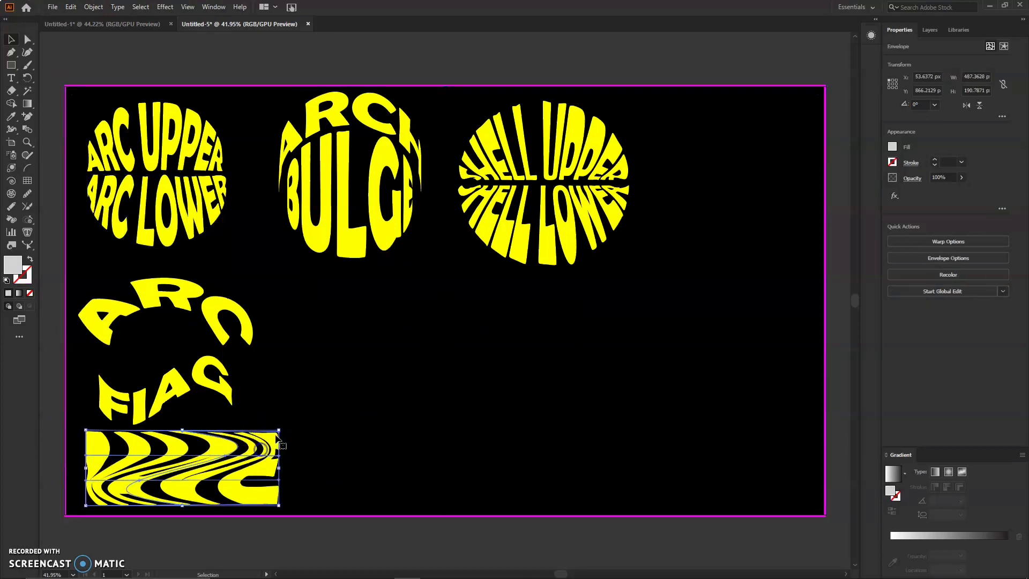
# Step: Narrow the WAVE text to about 408 px wide
pyautogui.moveTo(275, 434); pyautogui.dragTo(248, 430)
# Step: Add the text FISH in the empty area below BULGE and SHELL LOWER and fill it with yellow
pyautogui.click(11, 78)
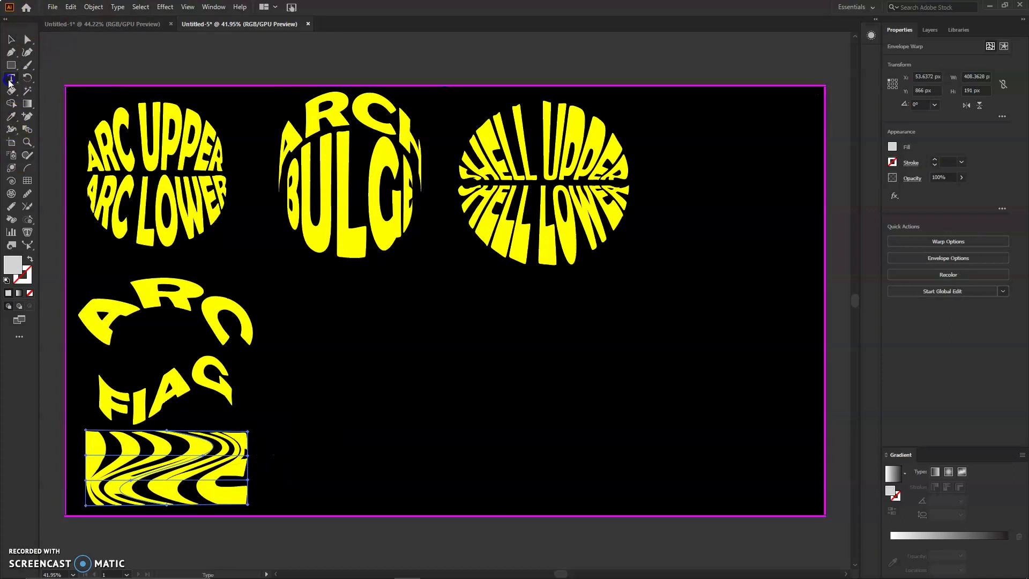
pyautogui.click(382, 354)
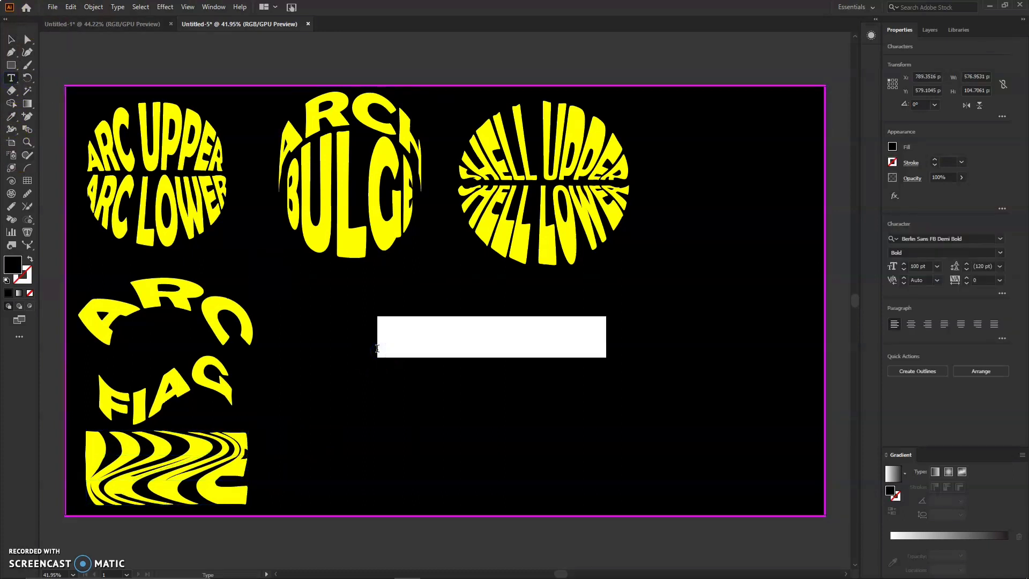
pyautogui.write('F')
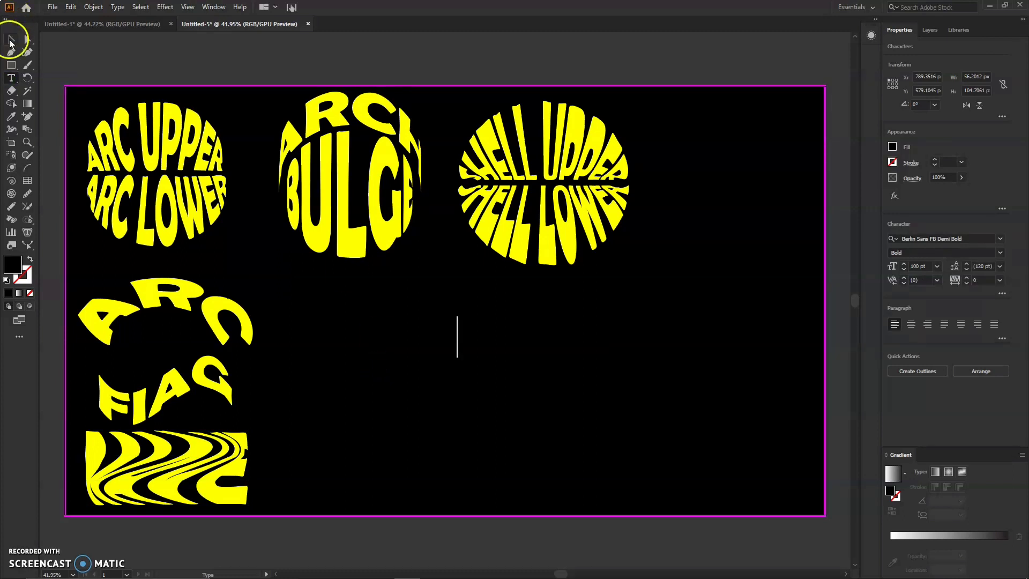
pyautogui.click(11, 42)
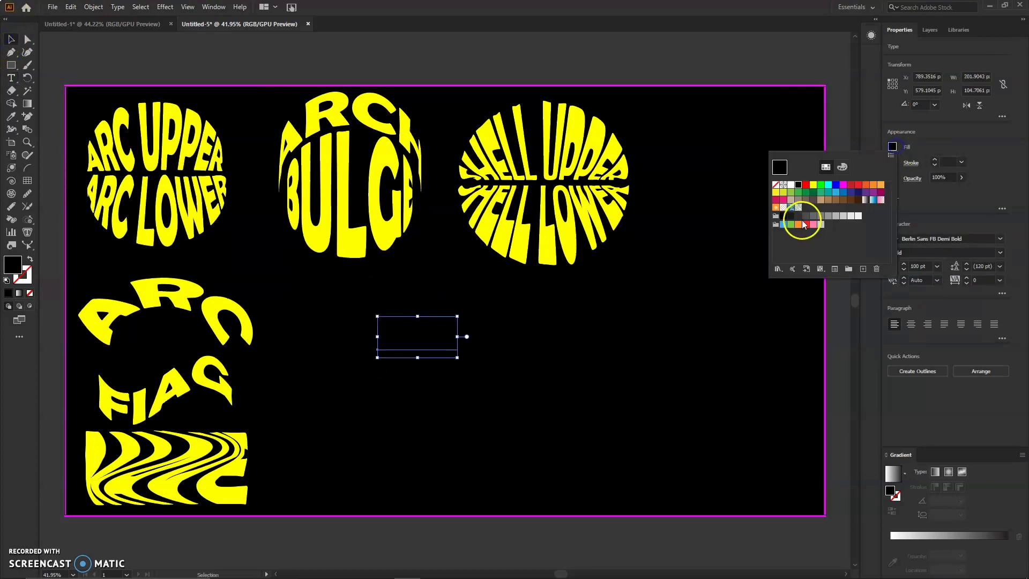
pyautogui.click(893, 147)
pyautogui.click(814, 185)
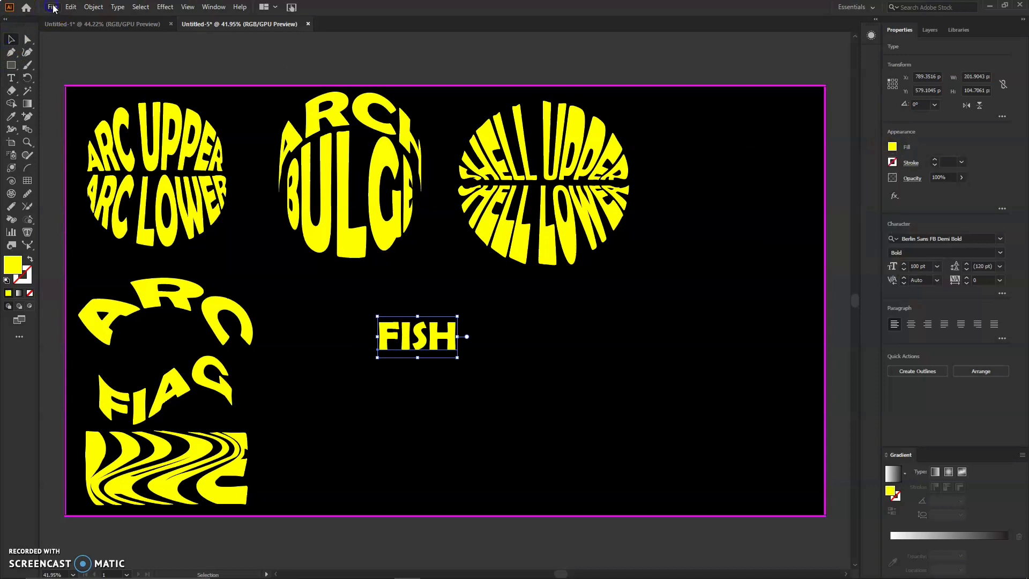
# Step: Warp FISH with the horizontal Fish envelope style at 64% bend and -63% horizontal distortion
pyautogui.click(93, 7)
pyautogui.moveTo(155, 310)
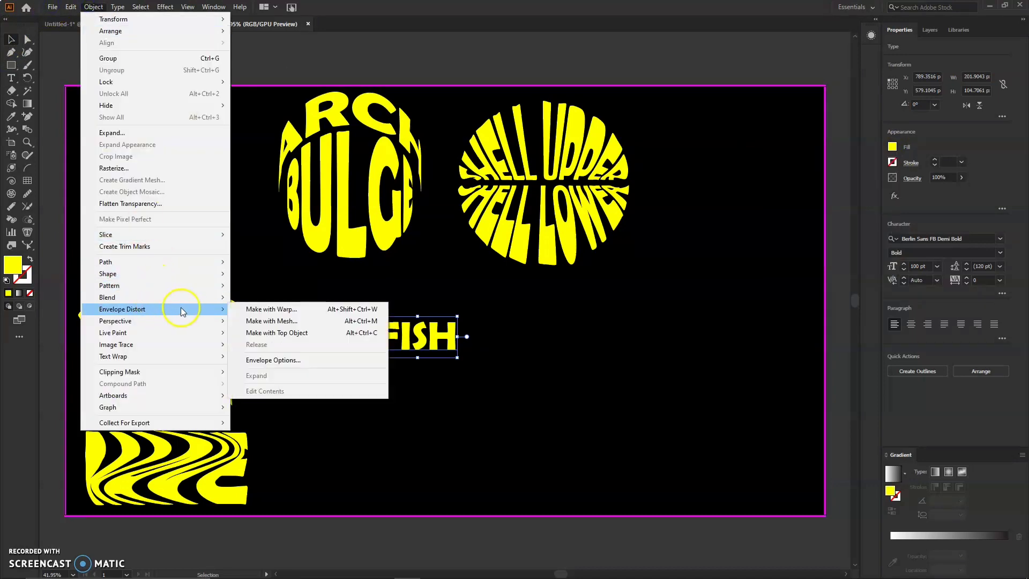
pyautogui.click(253, 310)
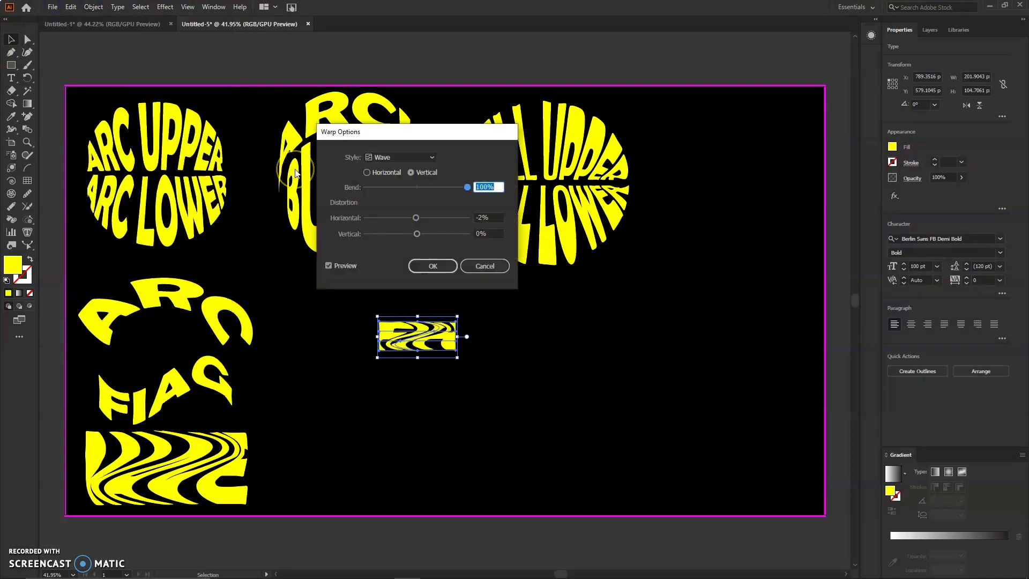
pyautogui.click(407, 157)
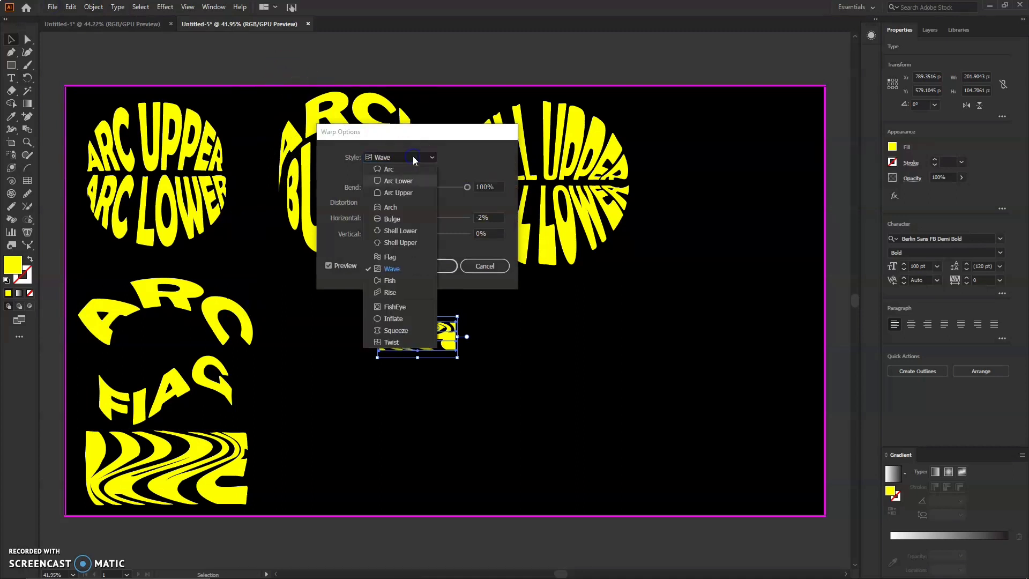
pyautogui.click(379, 285)
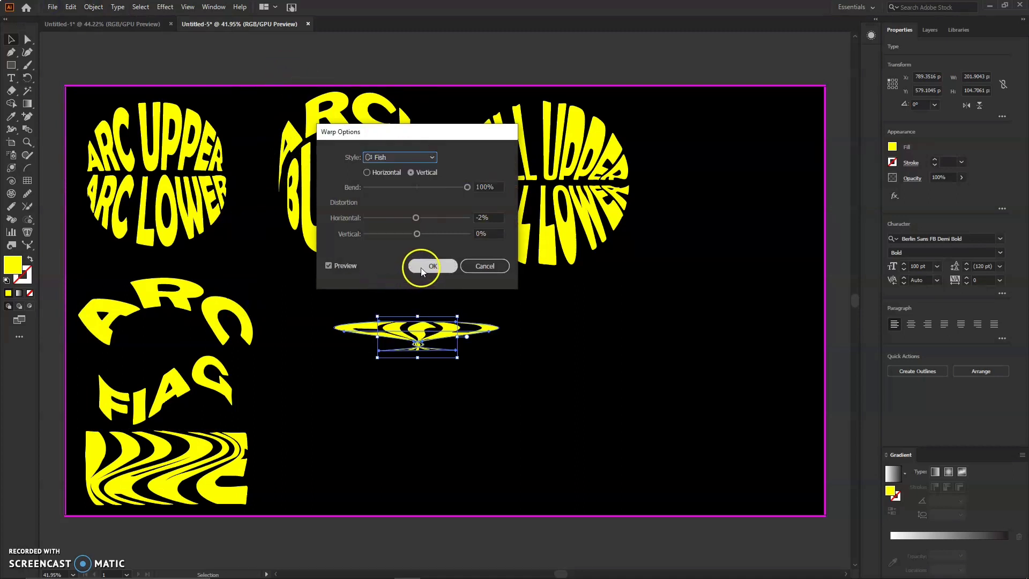
pyautogui.click(367, 172)
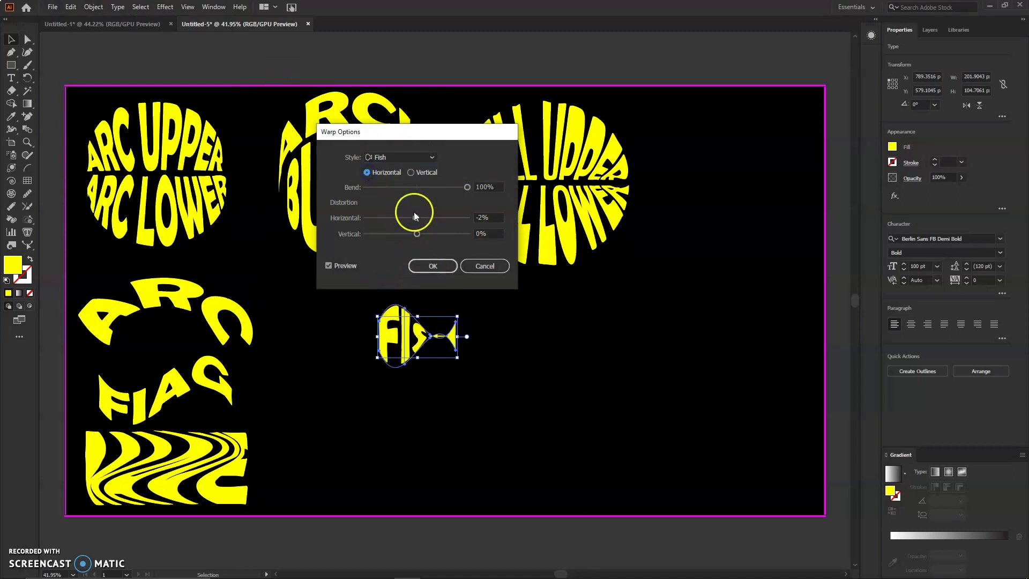
pyautogui.moveTo(416, 217); pyautogui.dragTo(449, 194)
pyautogui.moveTo(454, 192); pyautogui.dragTo(459, 190)
pyautogui.moveTo(407, 218); pyautogui.dragTo(388, 217)
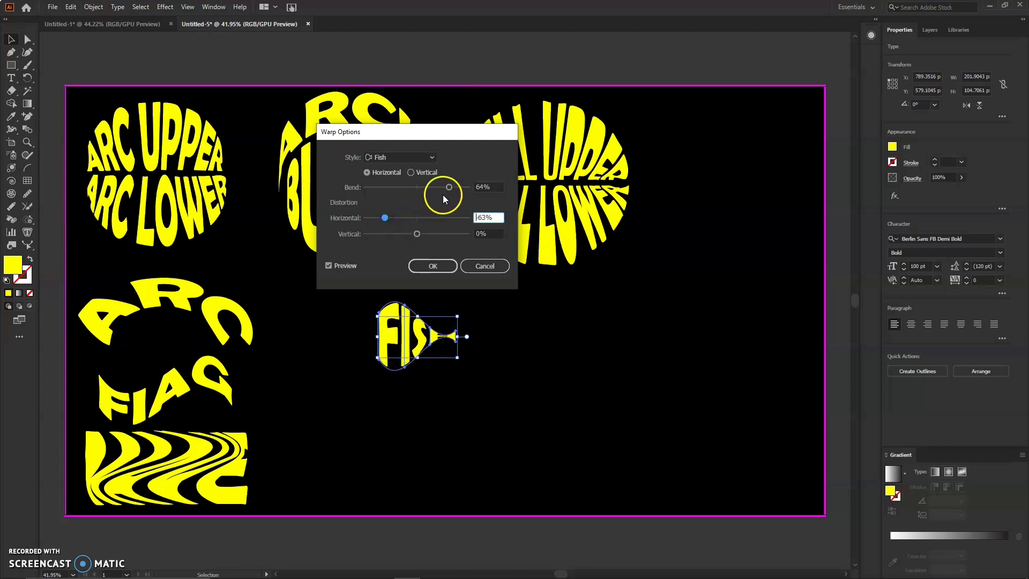
pyautogui.click(427, 266)
# Step: Enlarge FISH to about 392 x 352 px and fit it between BULGE and SHELL LOWER
pyautogui.moveTo(450, 301); pyautogui.dragTo(529, 235)
pyautogui.moveTo(408, 295); pyautogui.dragTo(443, 277)
pyautogui.moveTo(555, 355); pyautogui.dragTo(574, 360)
pyautogui.moveTo(483, 316); pyautogui.dragTo(477, 305)
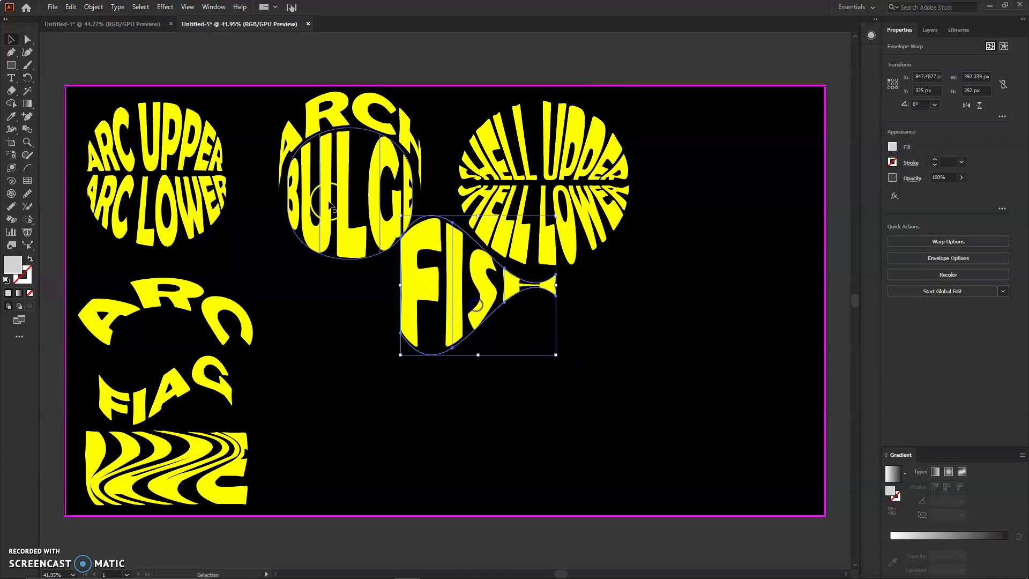
# Step: Shift ARCH and BULGE together toward ARC UPPER, and nudge the SHELL UPPER and SHELL LOWER pair about 8 px left and 6 px down
pyautogui.keyDown('shift'); pyautogui.click(335, 202); pyautogui.keyUp('shift')
pyautogui.keyDown('shift'); pyautogui.click(326, 106); pyautogui.keyUp('shift')
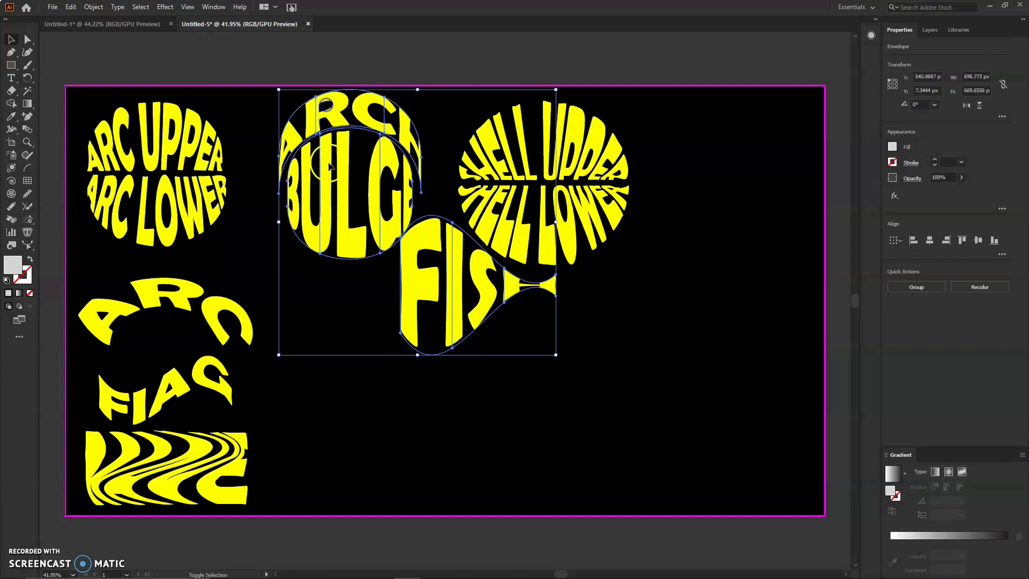
pyautogui.click(256, 154)
pyautogui.moveTo(354, 220); pyautogui.dragTo(339, 220)
pyautogui.click(512, 209)
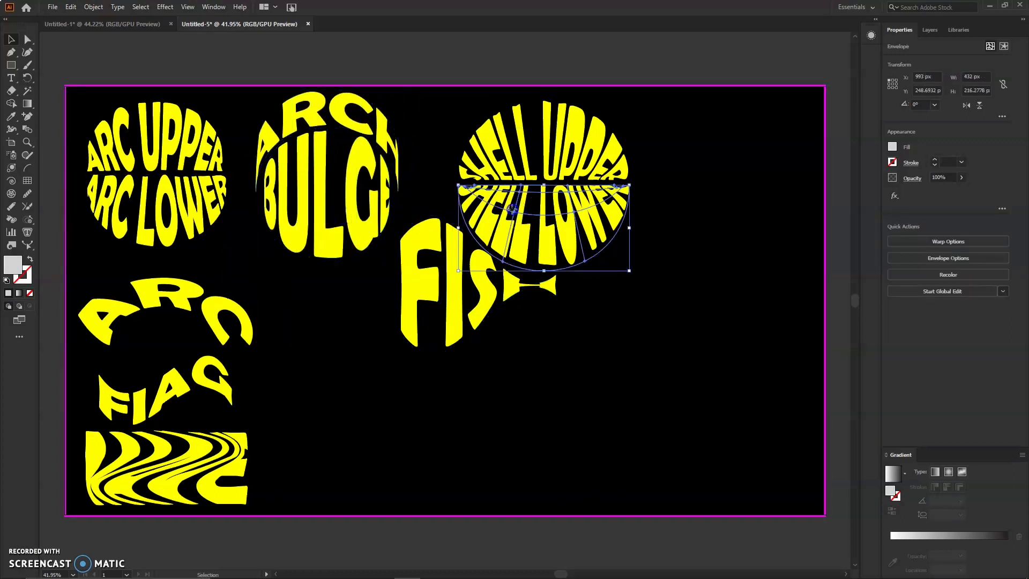
pyautogui.keyDown('shift'); pyautogui.click(513, 161); pyautogui.keyUp('shift')
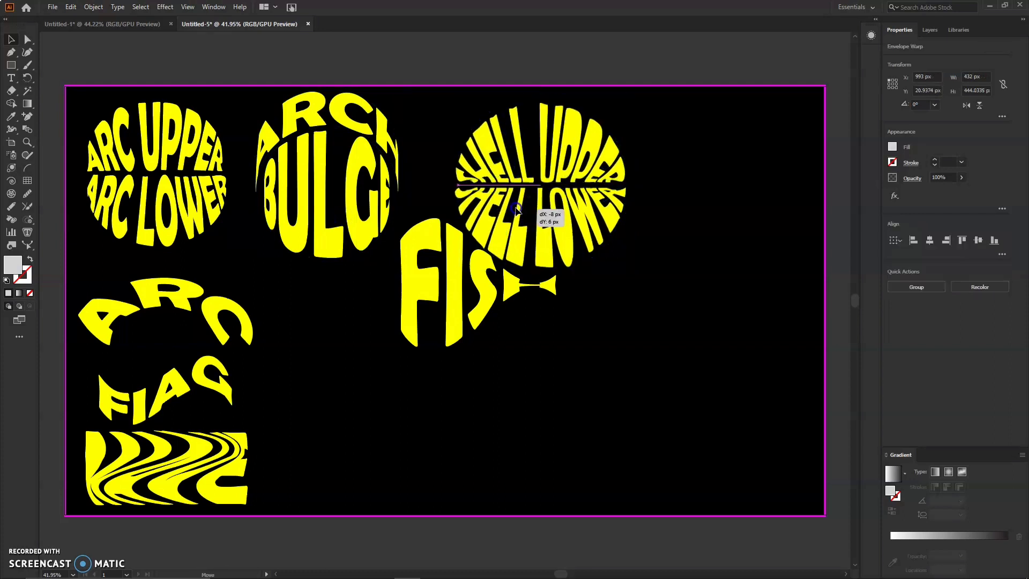
# Step: Widen FISH to about 429 px by extending its F side toward BULGE
pyautogui.click(408, 284)
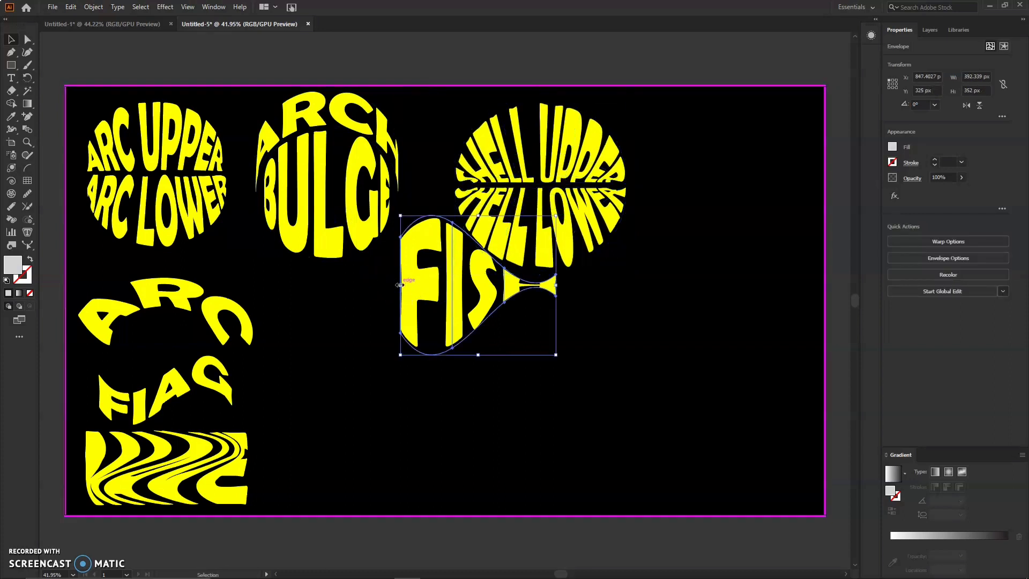
pyautogui.moveTo(402, 284); pyautogui.dragTo(387, 284)
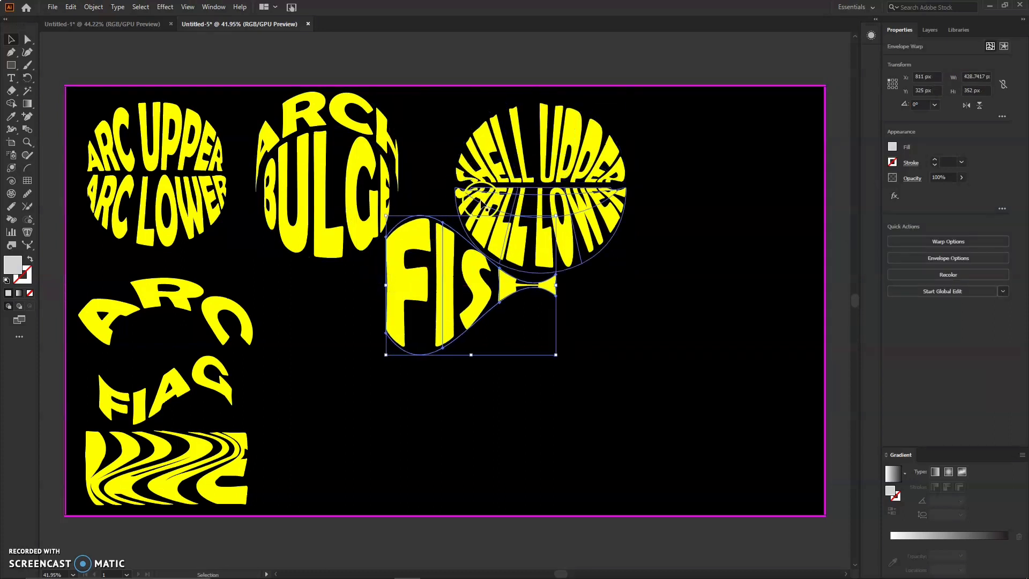
# Step: Move SHELL UPPER and SHELL LOWER together slightly further left above FISH
pyautogui.click(482, 161)
pyautogui.keyDown('shift'); pyautogui.click(496, 201); pyautogui.keyUp('shift')
pyautogui.moveTo(499, 203); pyautogui.dragTo(495, 202)
pyautogui.click(428, 141)
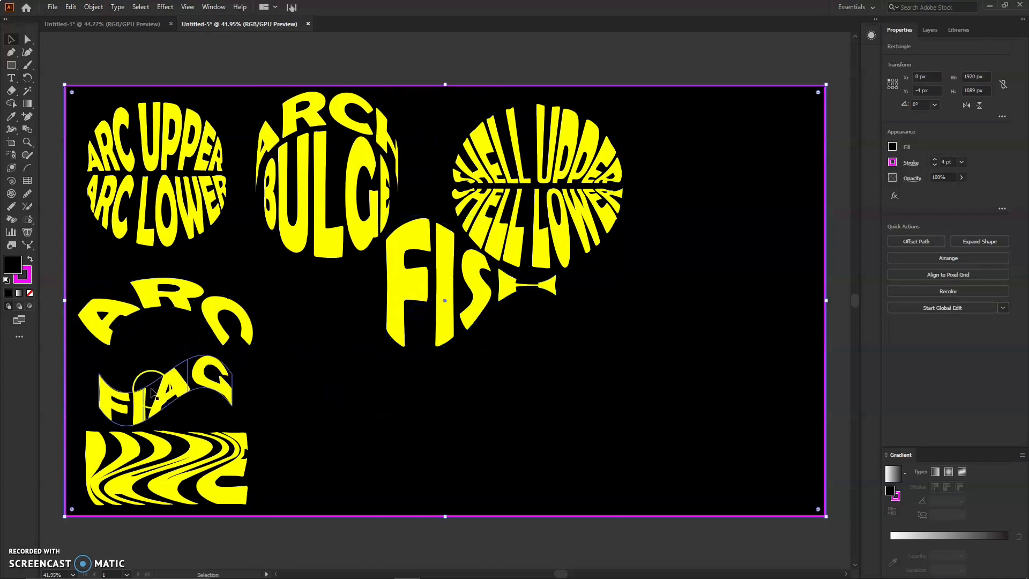
# Step: Move FIAG directly under FISH and resize it to about 436 x 219 px so it follows the lower curve
pyautogui.moveTo(152, 393); pyautogui.dragTo(385, 361)
pyautogui.moveTo(546, 355); pyautogui.dragTo(570, 354)
pyautogui.moveTo(478, 319); pyautogui.dragTo(478, 315)
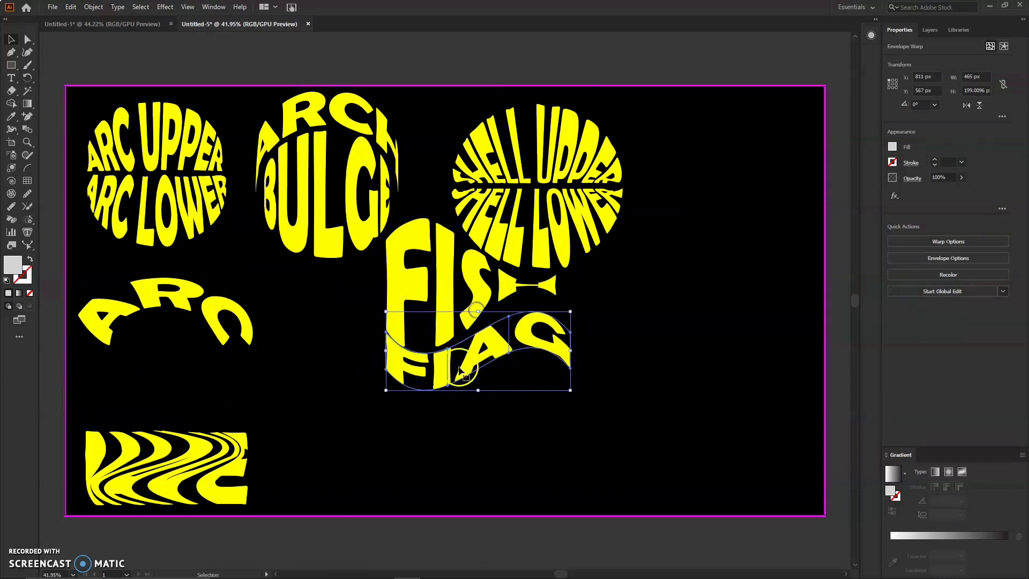
pyautogui.moveTo(456, 375); pyautogui.dragTo(457, 377)
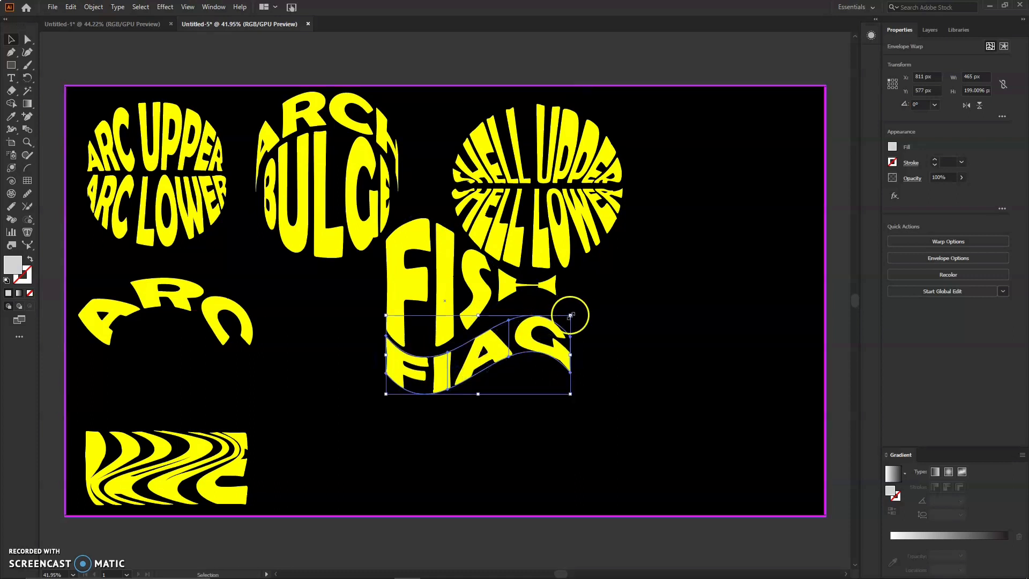
pyautogui.moveTo(571, 309); pyautogui.dragTo(559, 308)
pyautogui.click(310, 341)
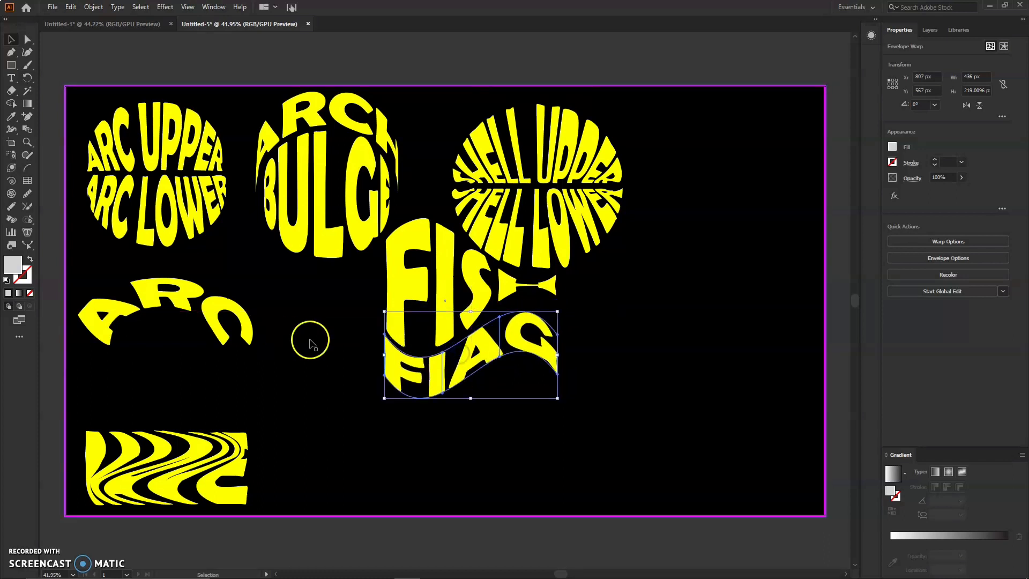
pyautogui.keyDown('shift'); pyautogui.click(469, 283); pyautogui.keyUp('shift')
pyautogui.keyDown('shift'); pyautogui.click(501, 338); pyautogui.keyUp('shift')
pyautogui.moveTo(430, 311); pyautogui.dragTo(387, 351)
pyautogui.hotkey('ctrl', 'z')
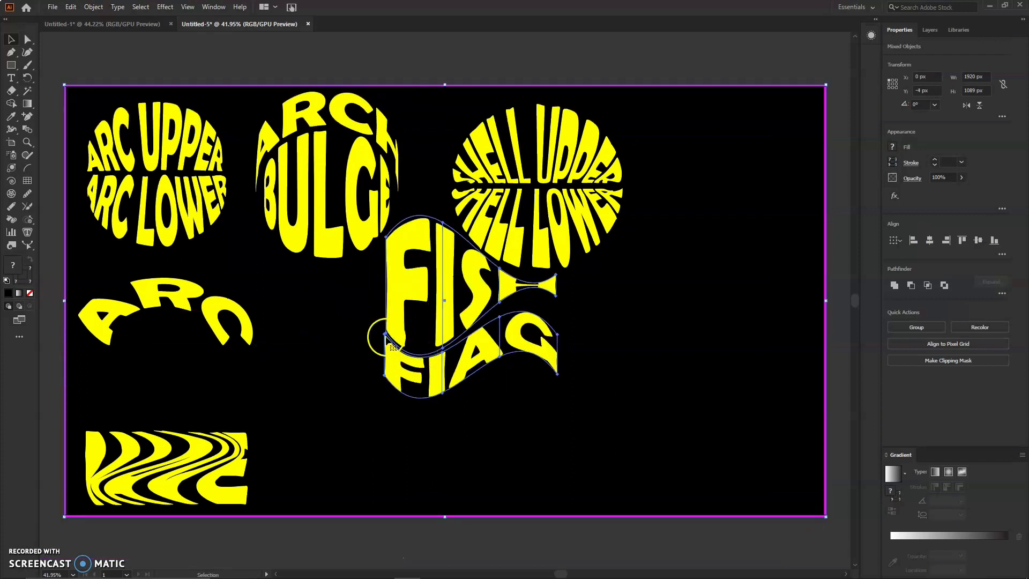
pyautogui.click(391, 50)
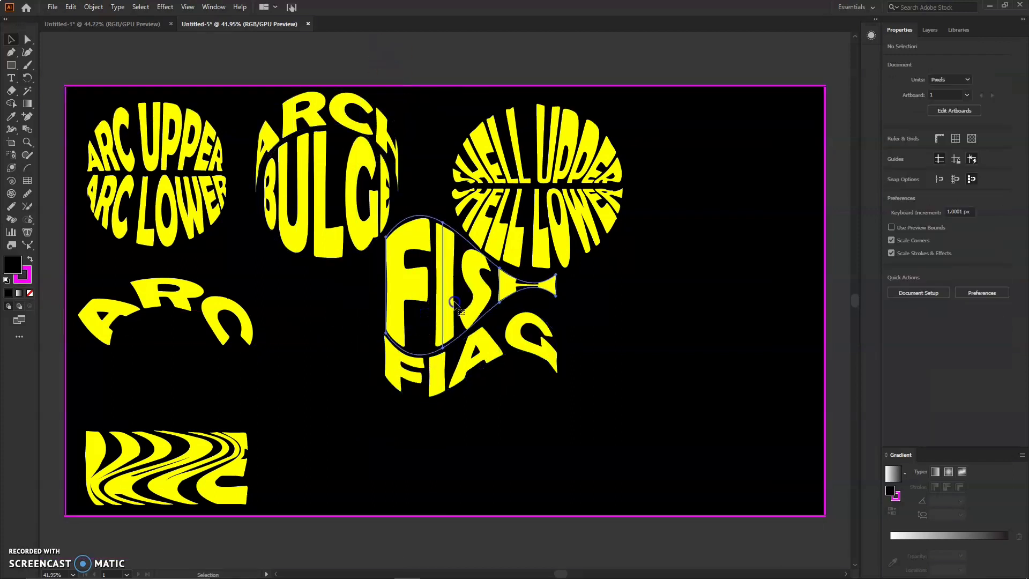
# Step: Move FISH and FIAG together into the space below BULGE, to the right of ARC and WAVE
pyautogui.moveTo(423, 323)
pyautogui.mouseDown()
pyautogui.moveTo(415, 336)
pyautogui.moveTo(354, 357)
pyautogui.moveTo(331, 388)
pyautogui.moveTo(423, 323)
pyautogui.mouseUp()
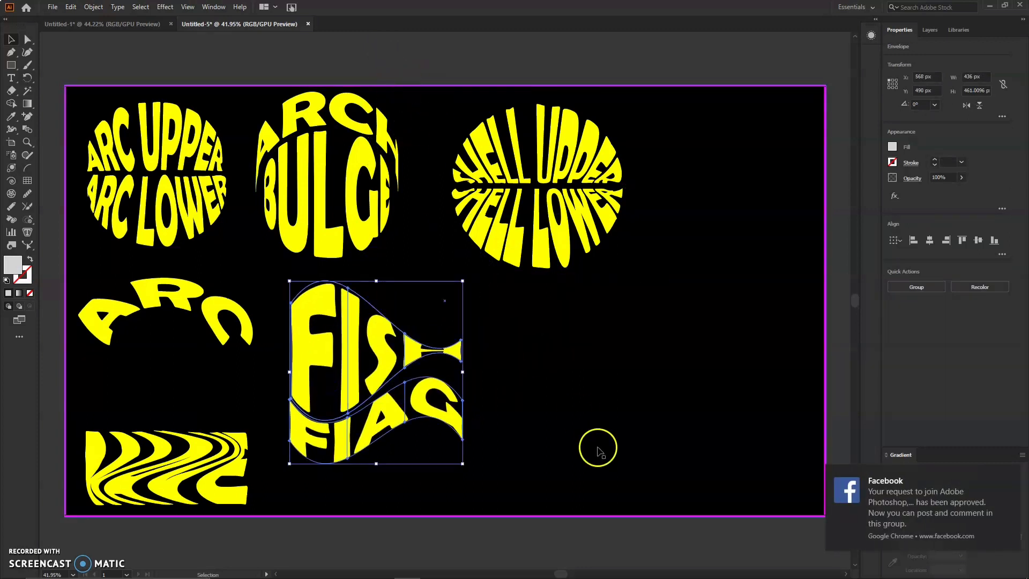
pyautogui.click(590, 437)
# Step: Add the text RISE below SHELL LOWER and fill it with yellow
pyautogui.click(11, 81)
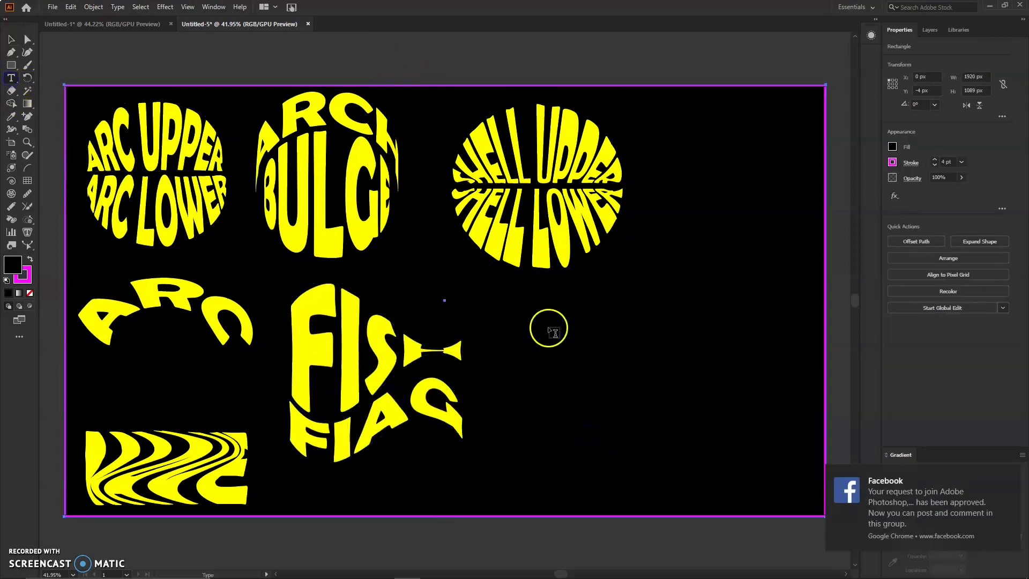
pyautogui.click(569, 333)
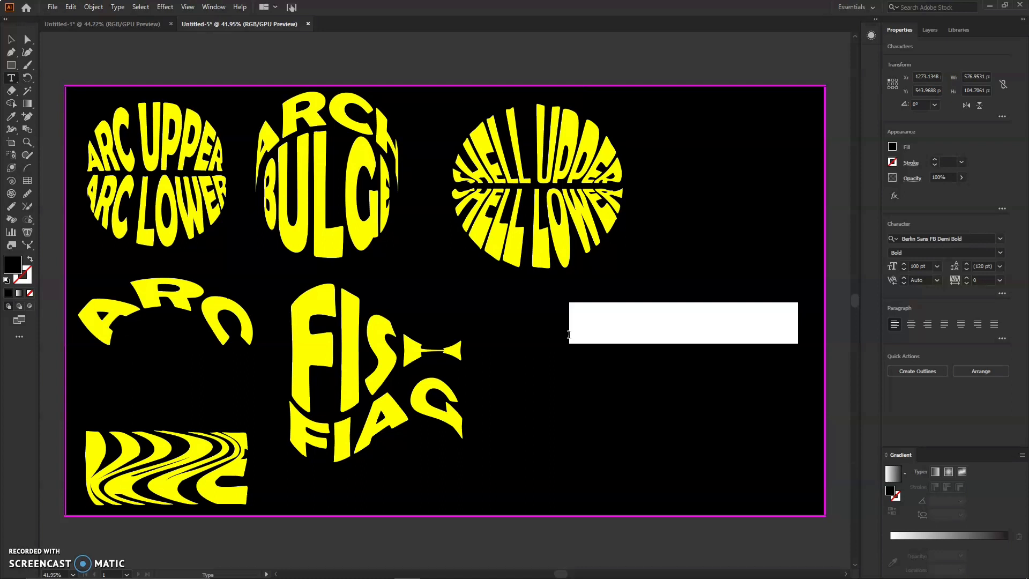
pyautogui.write('R')
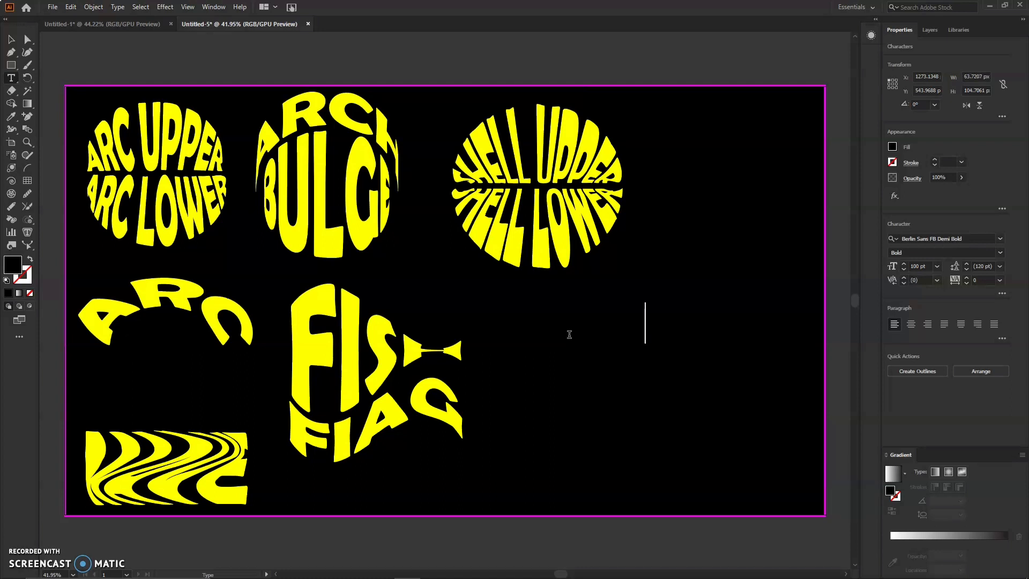
pyautogui.click(11, 39)
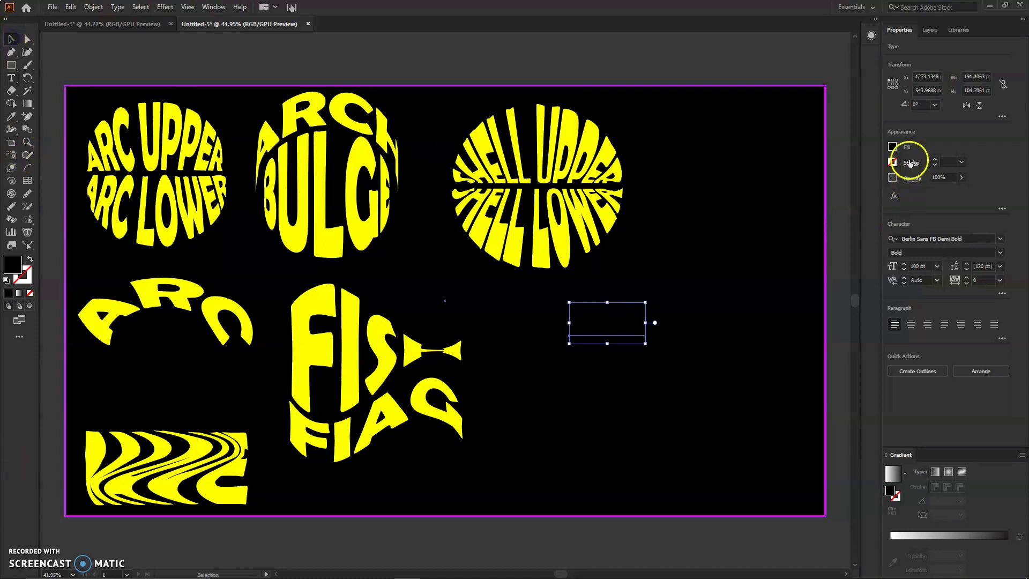
pyautogui.click(893, 146)
pyautogui.click(813, 185)
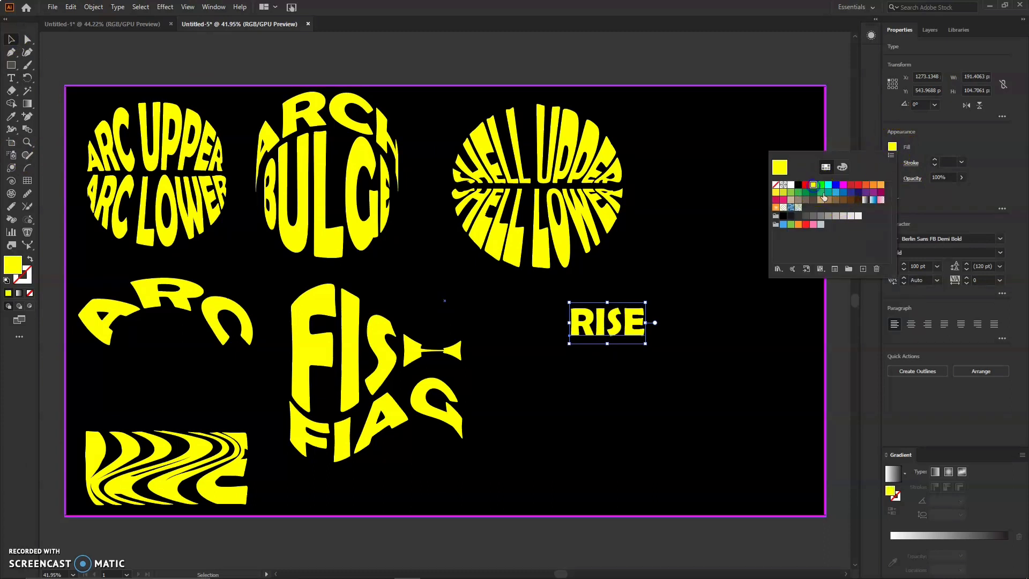
# Step: Apply an envelope warp to RISE using the Rise style with 100% bend and -100% horizontal distortion
pyautogui.click(93, 6)
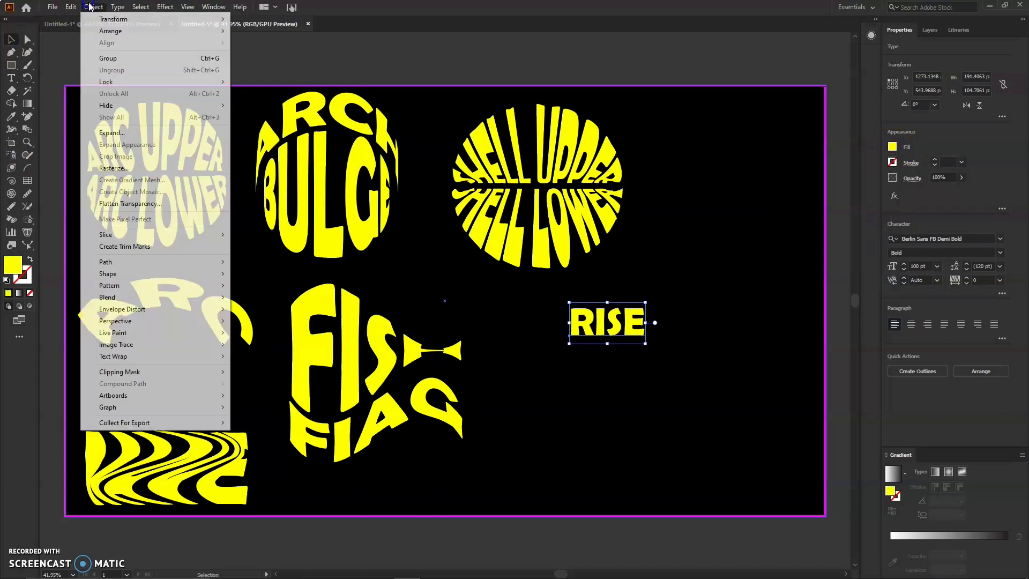
pyautogui.click(161, 306)
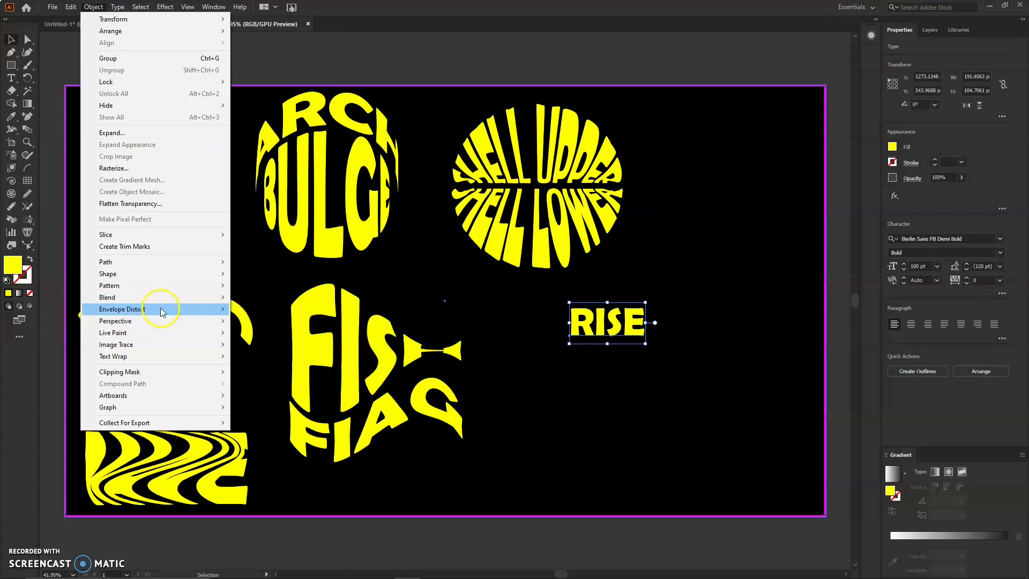
pyautogui.click(197, 309)
pyautogui.click(269, 305)
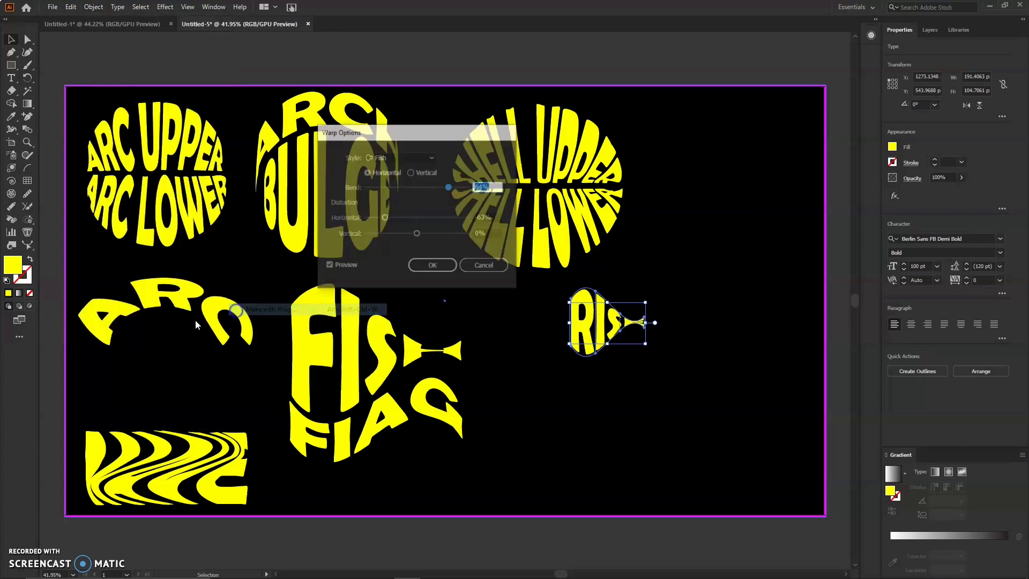
pyautogui.click(379, 158)
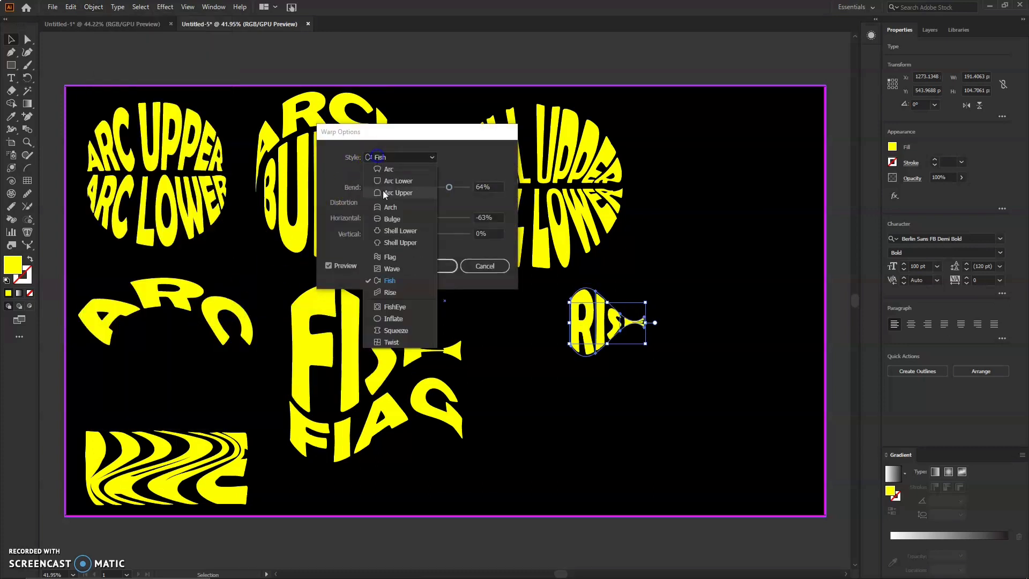
pyautogui.click(388, 293)
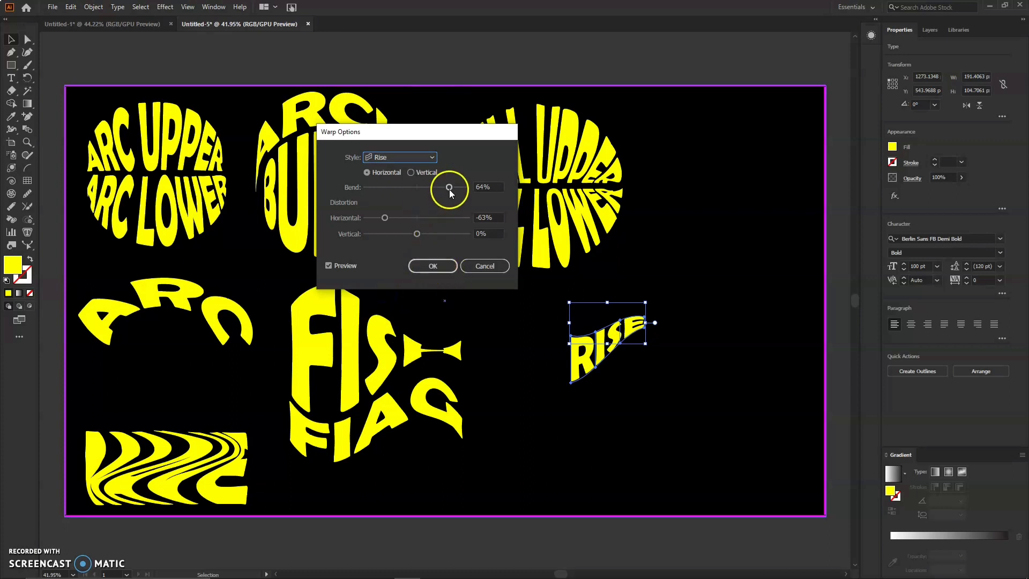
pyautogui.moveTo(449, 189); pyautogui.dragTo(470, 190)
pyautogui.click(428, 201)
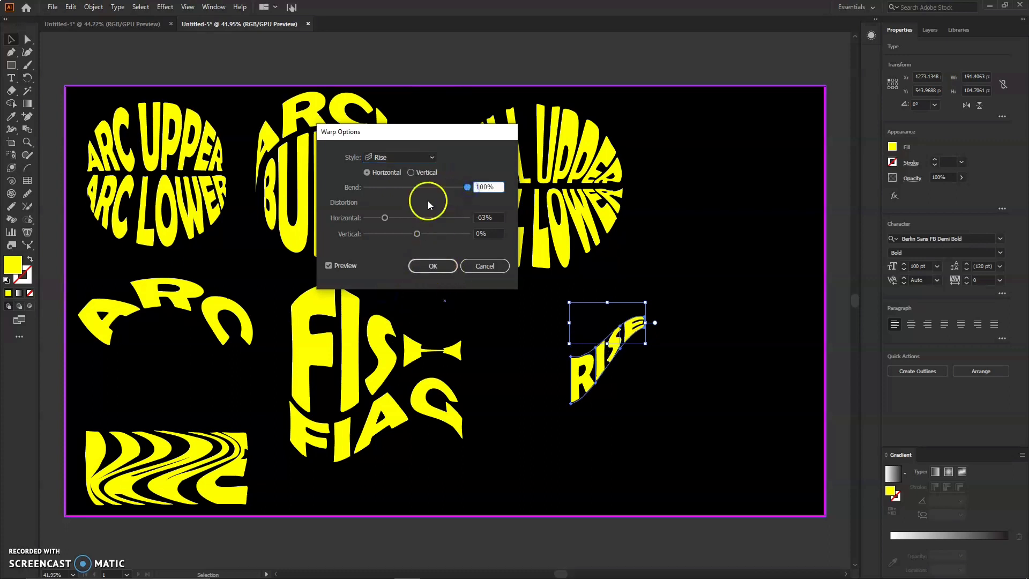
pyautogui.moveTo(381, 217); pyautogui.dragTo(366, 219)
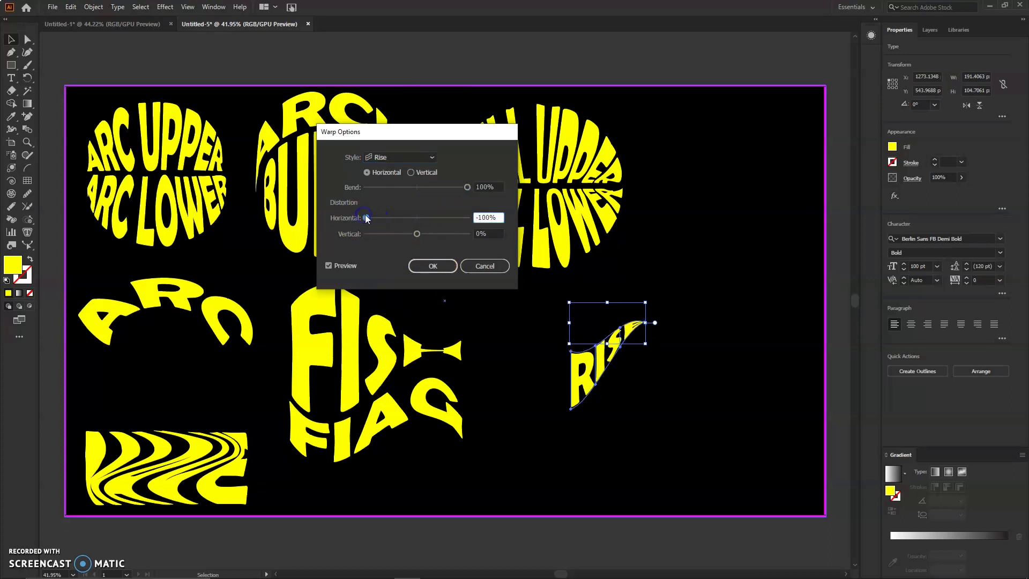
pyautogui.click(436, 266)
# Step: Enlarge the warped RISE and move it into the artboard's upper-right corner beside SHELL UPPER
pyautogui.moveTo(569, 365); pyautogui.dragTo(438, 365)
pyautogui.moveTo(521, 378); pyautogui.dragTo(692, 141)
pyautogui.moveTo(621, 129); pyautogui.dragTo(674, 129)
pyautogui.moveTo(752, 174); pyautogui.dragTo(752, 199)
pyautogui.click(644, 156)
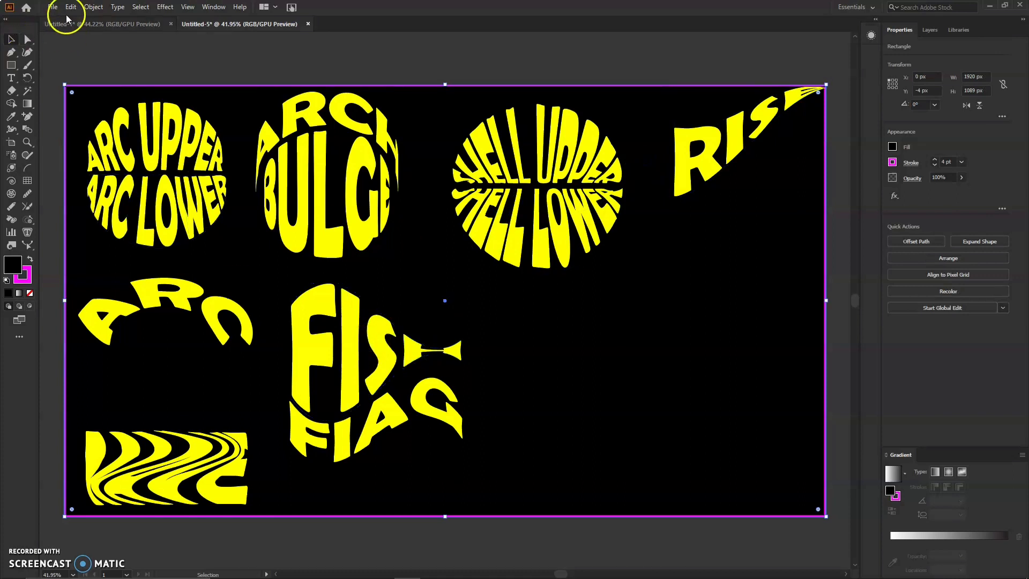
# Step: Add the text FISH EYE in the empty space below SHELL LOWER and fill it with yellow
pyautogui.click(11, 78)
pyautogui.click(532, 347)
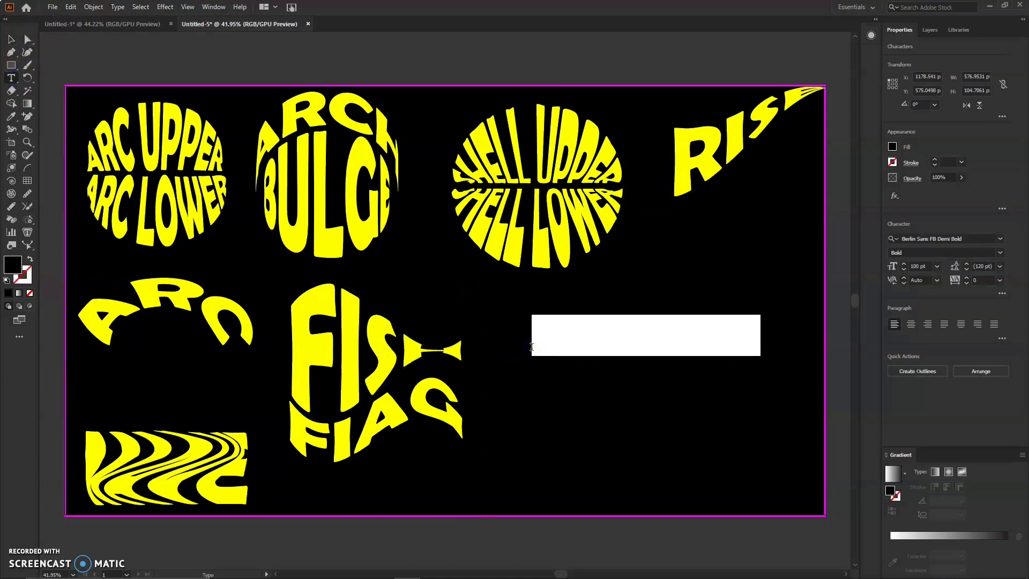
pyautogui.write('W')
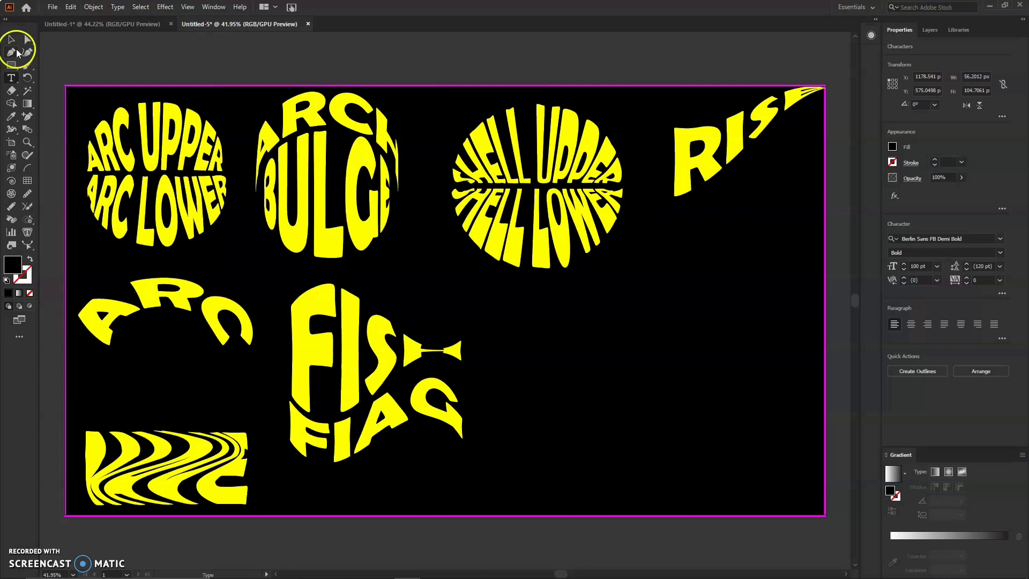
pyautogui.click(8, 40)
pyautogui.click(892, 146)
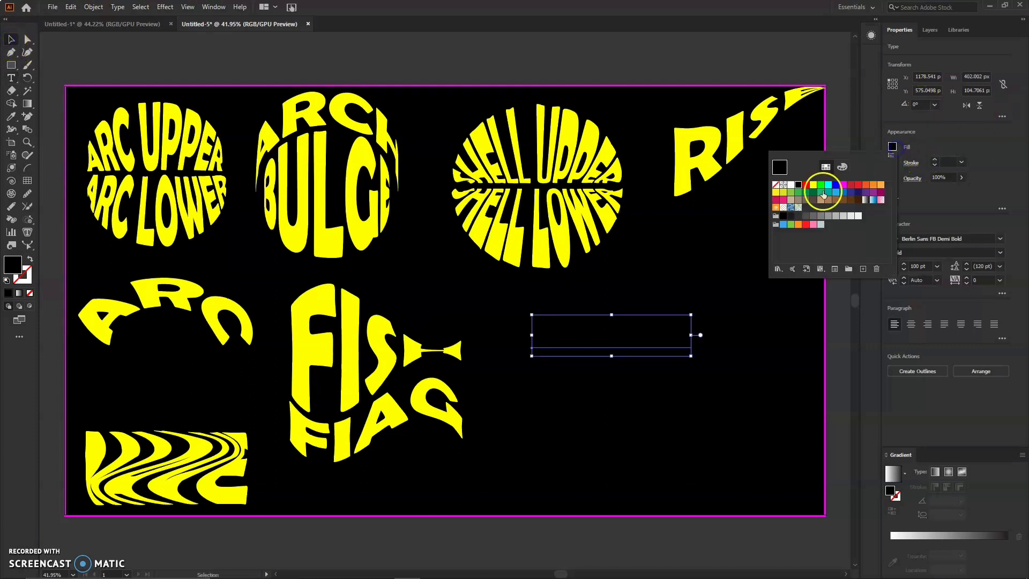
pyautogui.click(813, 185)
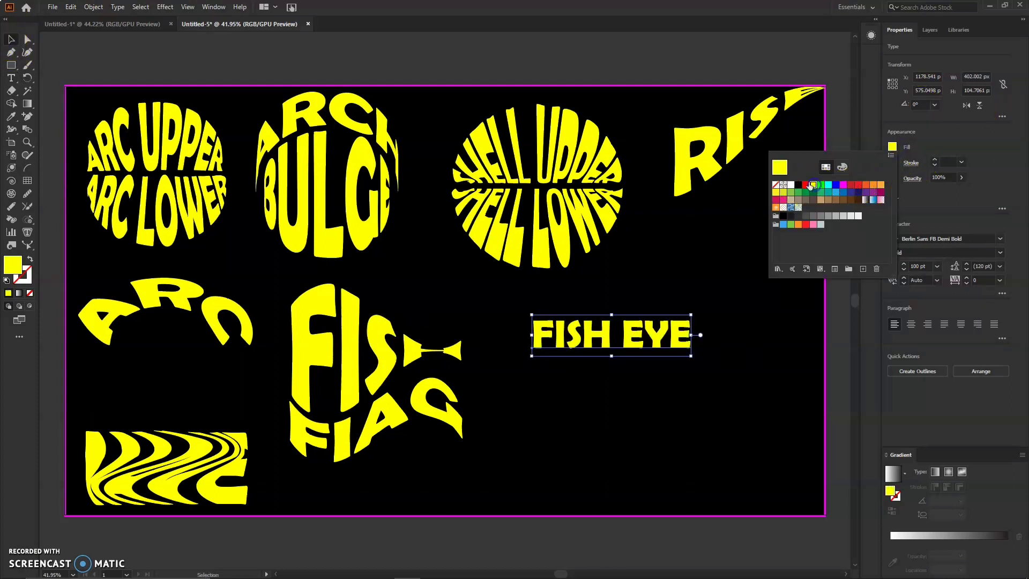
# Step: Apply a FishEye envelope warp to FISH EYE with 60% bend, -78% horizontal distortion and 5% vertical distortion
pyautogui.click(62, 7)
pyautogui.click(88, 7)
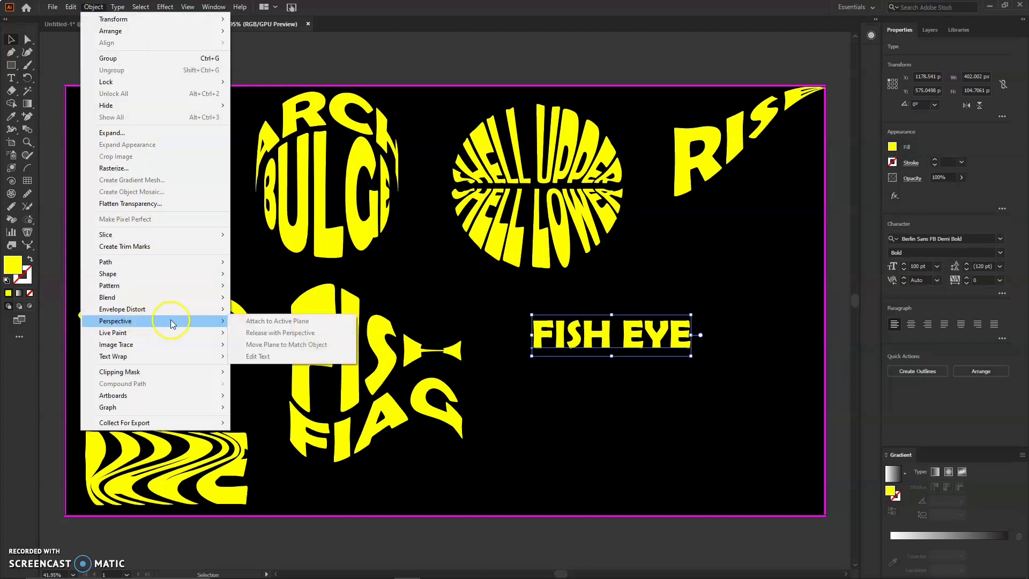
pyautogui.moveTo(154, 310)
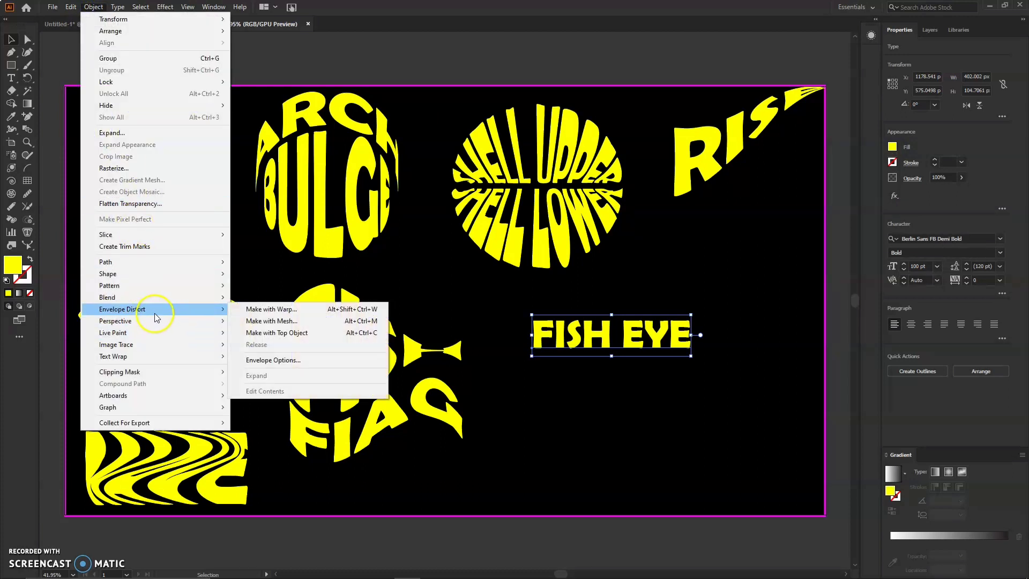
pyautogui.click(252, 311)
pyautogui.click(401, 157)
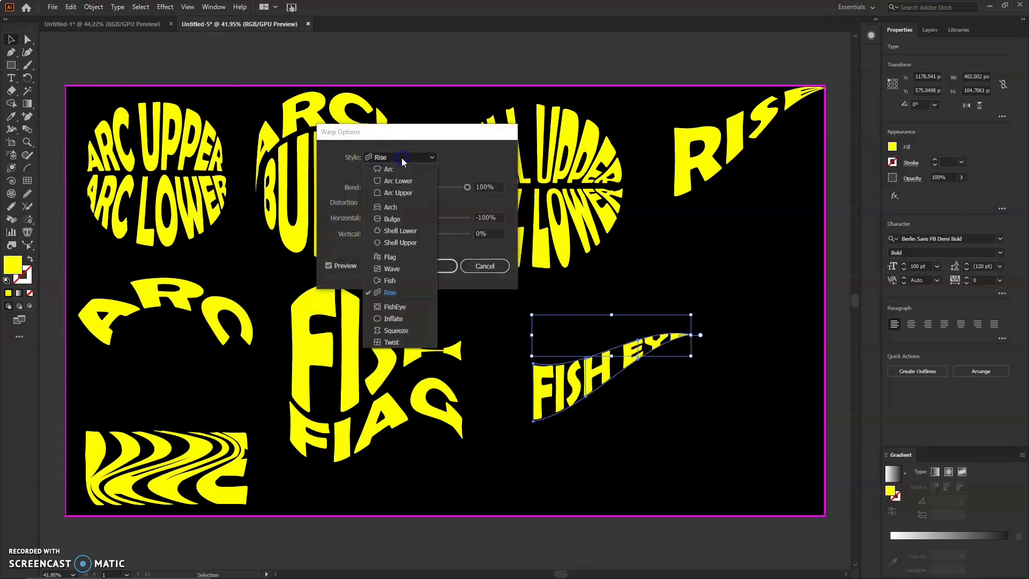
pyautogui.click(378, 307)
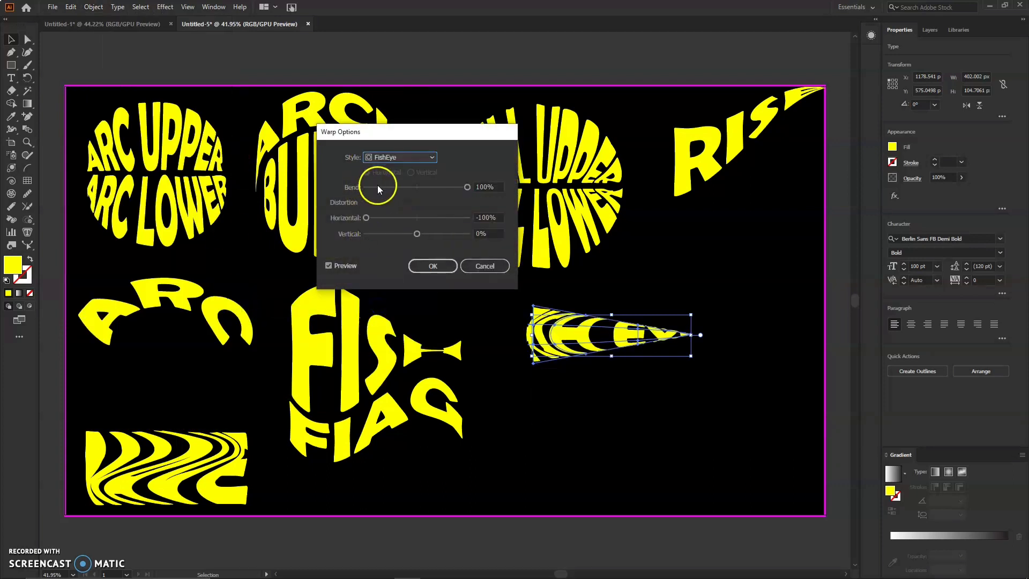
pyautogui.moveTo(464, 190); pyautogui.dragTo(440, 191)
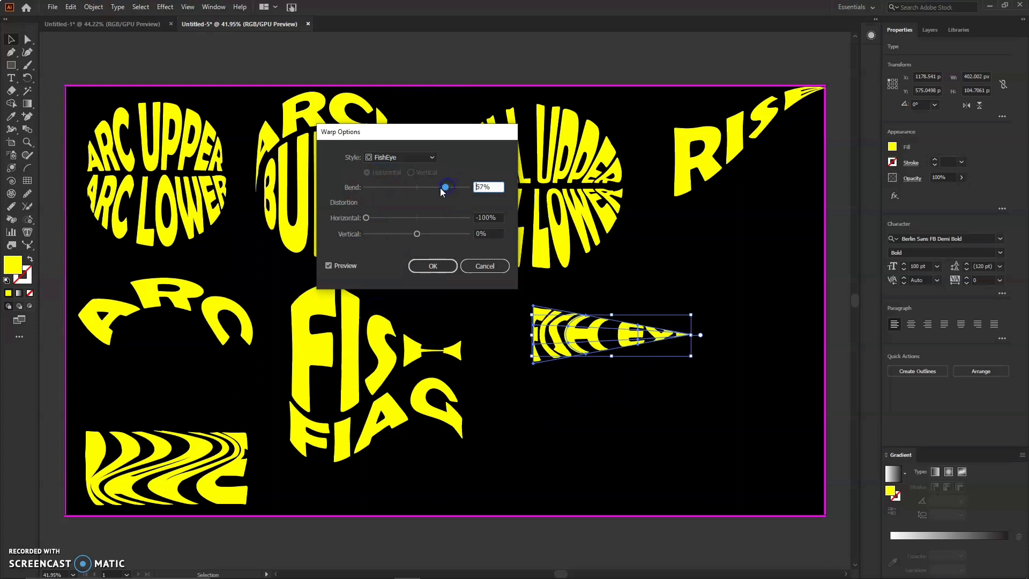
pyautogui.moveTo(384, 218); pyautogui.dragTo(382, 217)
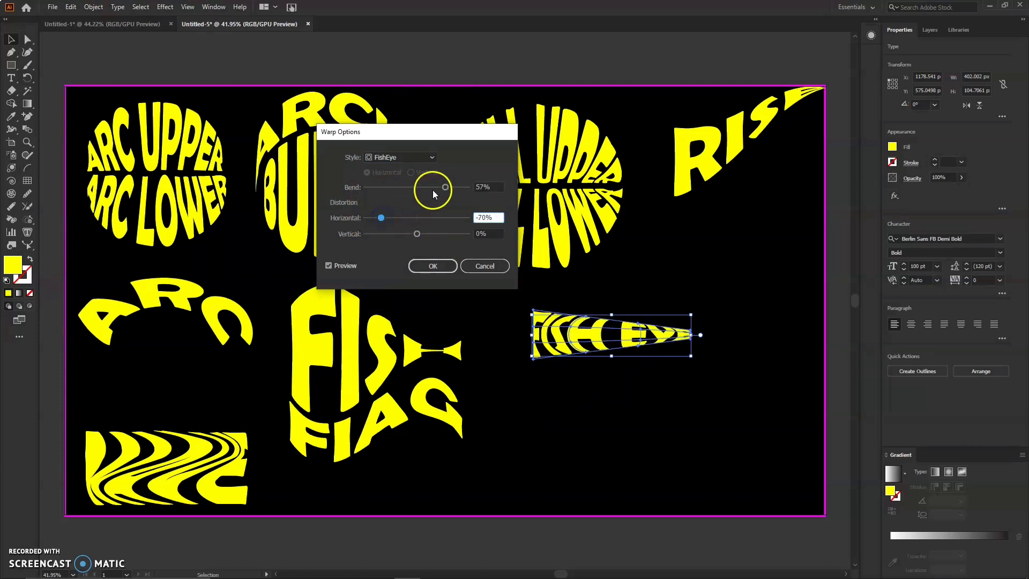
pyautogui.moveTo(446, 187); pyautogui.dragTo(449, 192)
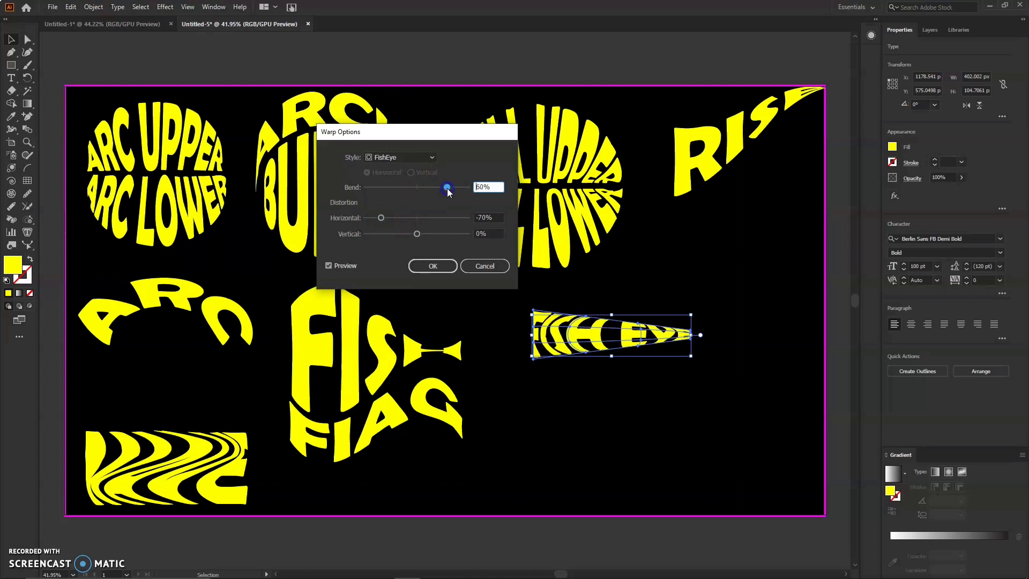
pyautogui.moveTo(417, 237); pyautogui.dragTo(377, 220)
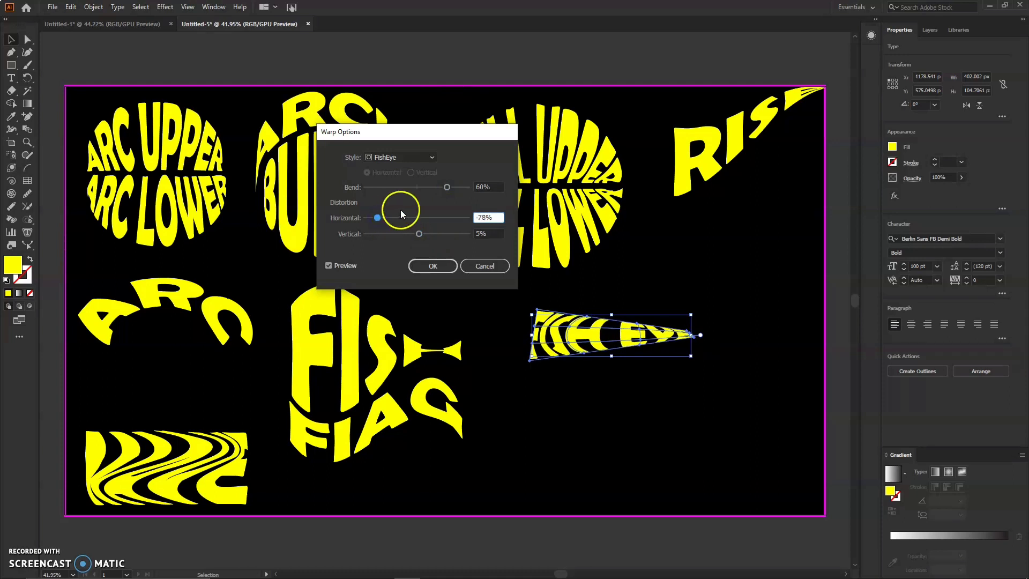
pyautogui.click(443, 267)
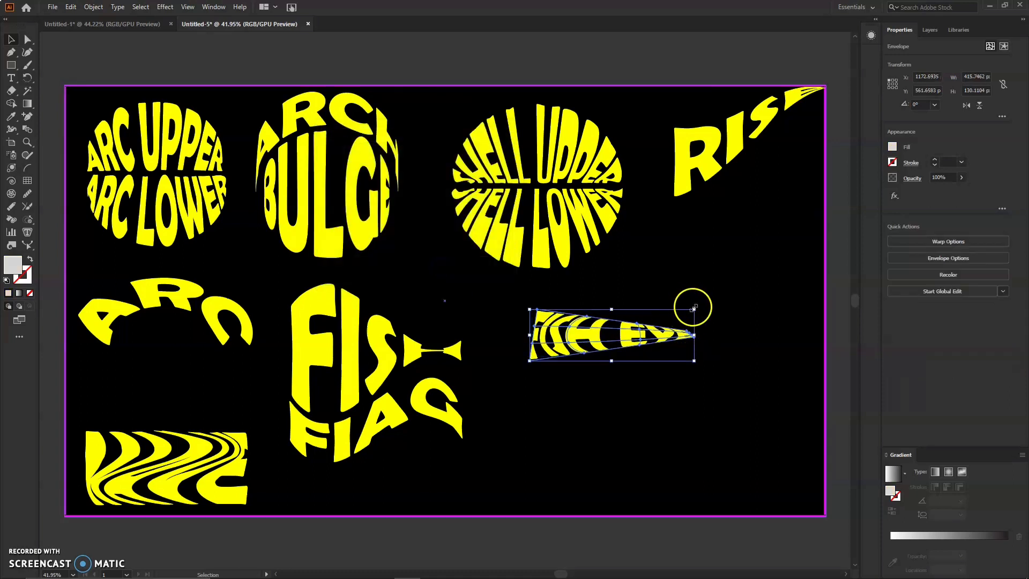
# Step: Enlarge FISH EYE to about 488 x 153 px and place it below RISE near the artboard's right edge
pyautogui.moveTo(694, 308); pyautogui.dragTo(789, 239)
pyautogui.moveTo(659, 292); pyautogui.dragTo(683, 299)
pyautogui.moveTo(564, 258); pyautogui.dragTo(646, 264)
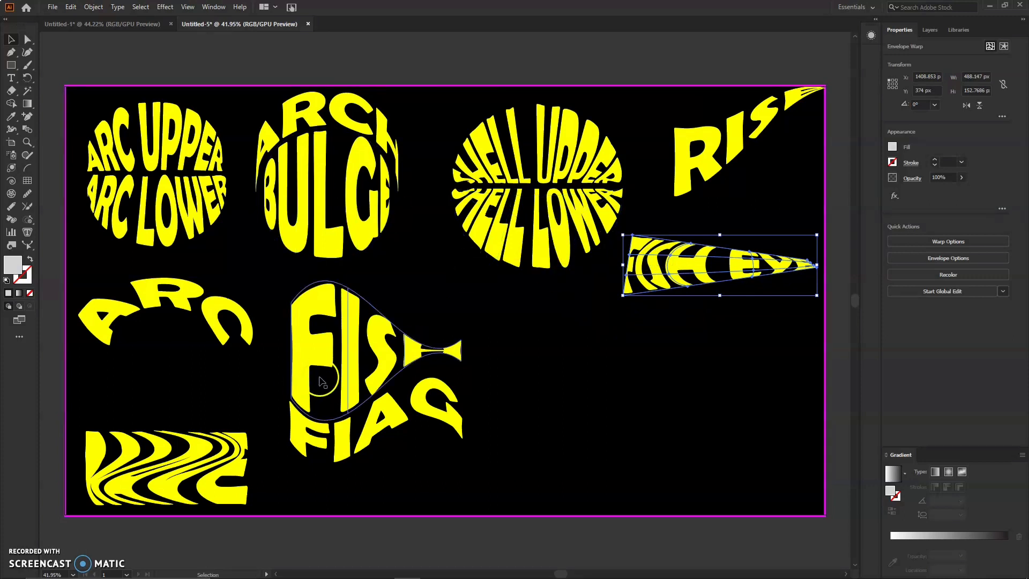
# Step: Add the text INFLATE below FISH EYE and fill it with yellow
pyautogui.click(10, 78)
pyautogui.click(631, 370)
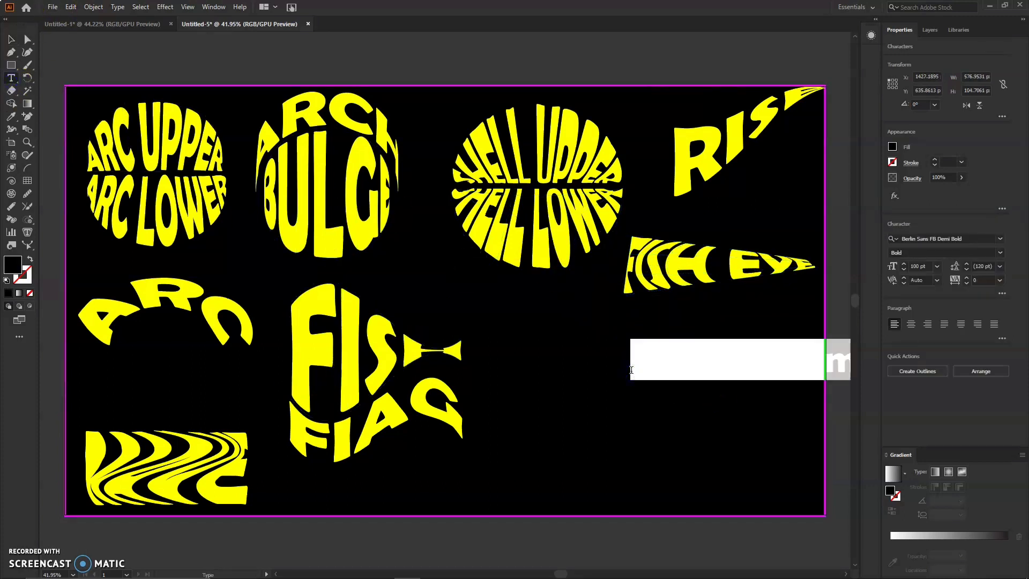
pyautogui.press('BackSpace')
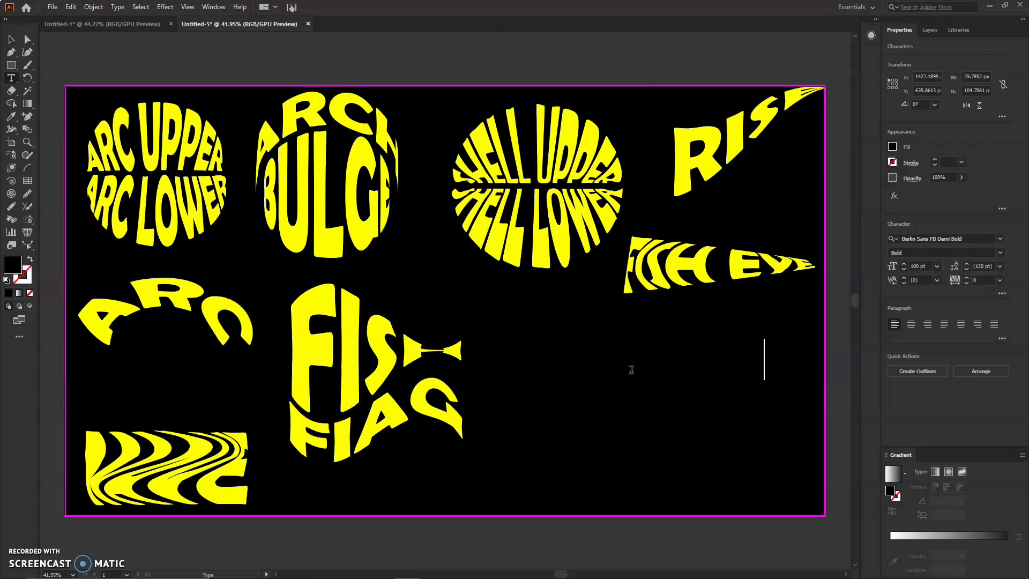
pyautogui.click(10, 40)
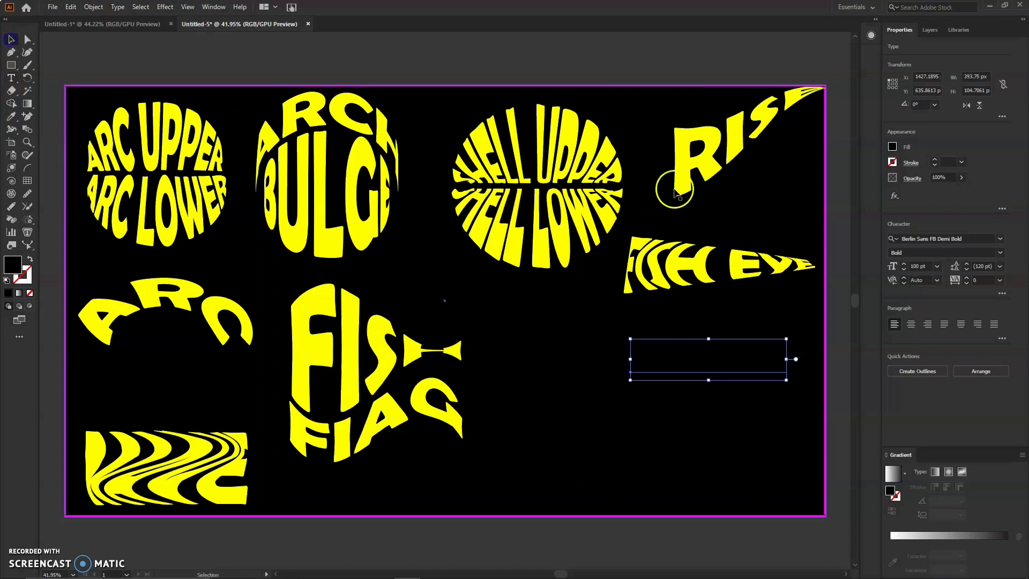
pyautogui.click(893, 147)
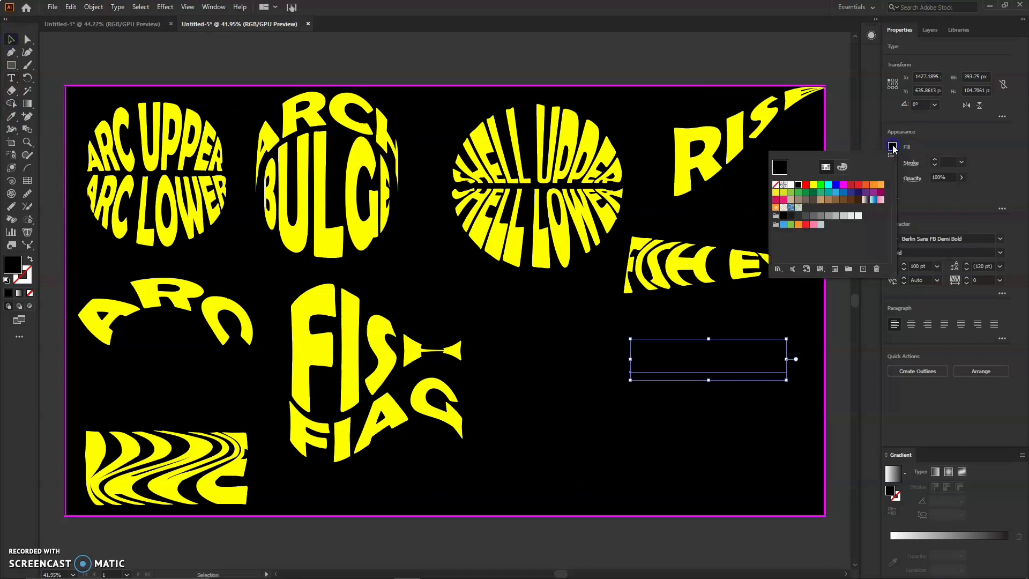
pyautogui.click(813, 185)
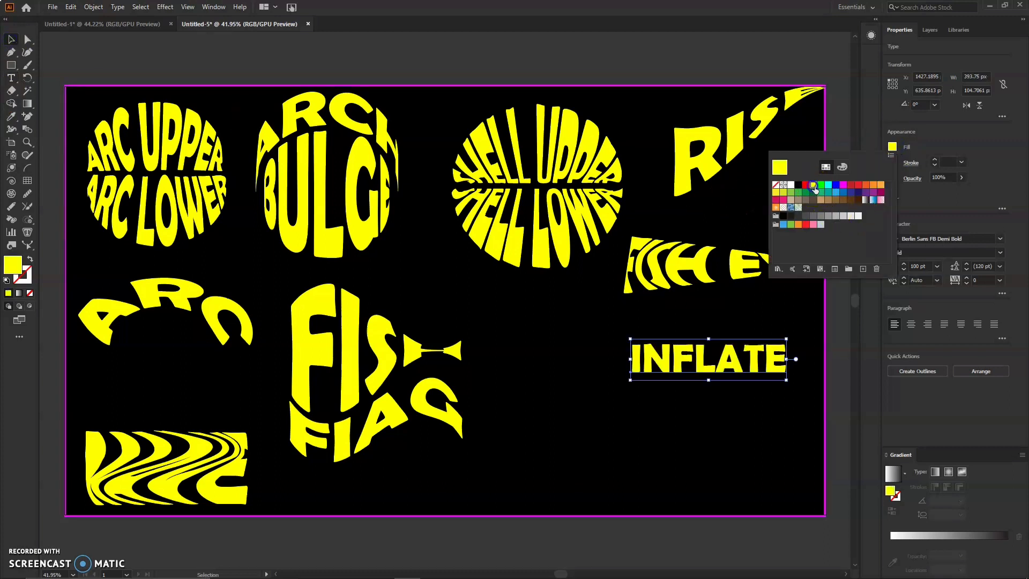
# Step: Apply the Inflate envelope warp to INFLATE with 100% bend and near-zero horizontal distortion, and heighten it to about 582 x 219 px under FISH EYE
pyautogui.click(100, 10)
pyautogui.click(94, 8)
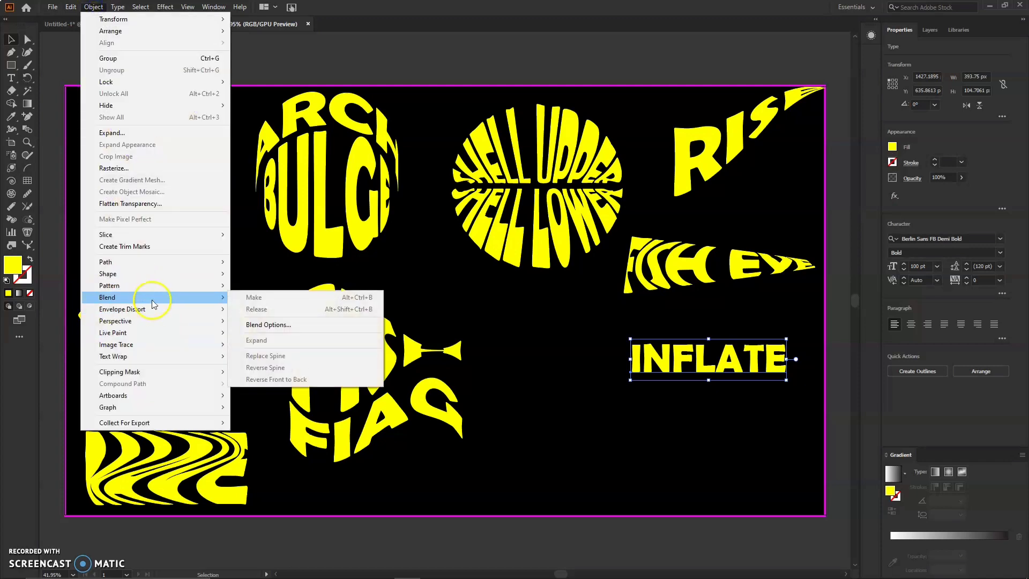
pyautogui.moveTo(223, 314)
pyautogui.click(271, 309)
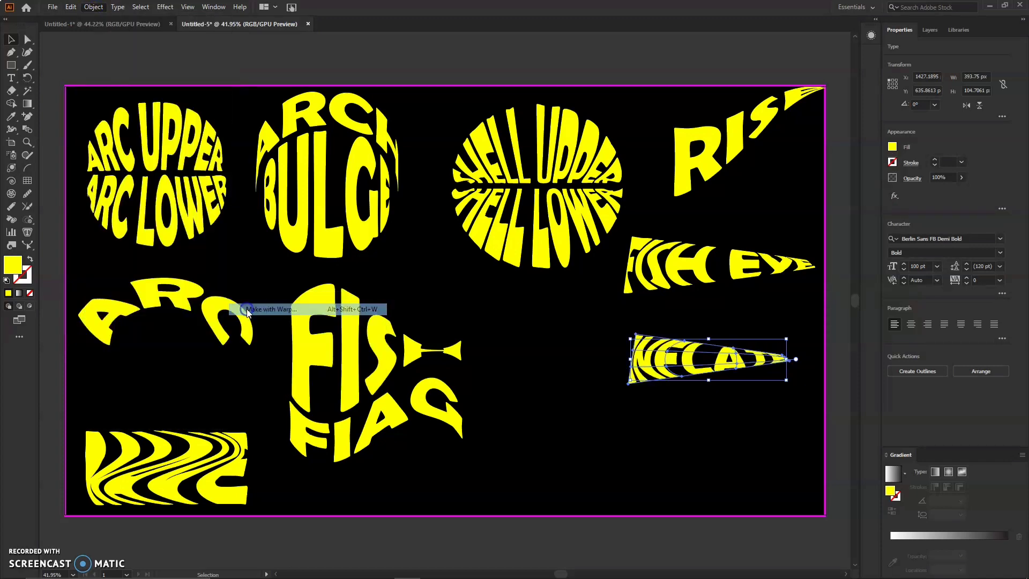
pyautogui.click(401, 157)
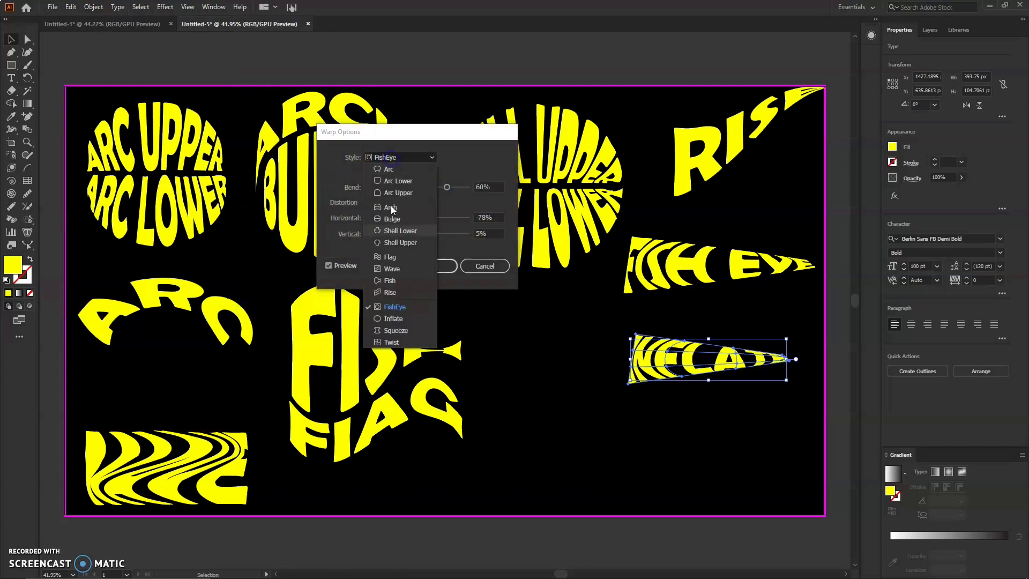
pyautogui.click(395, 319)
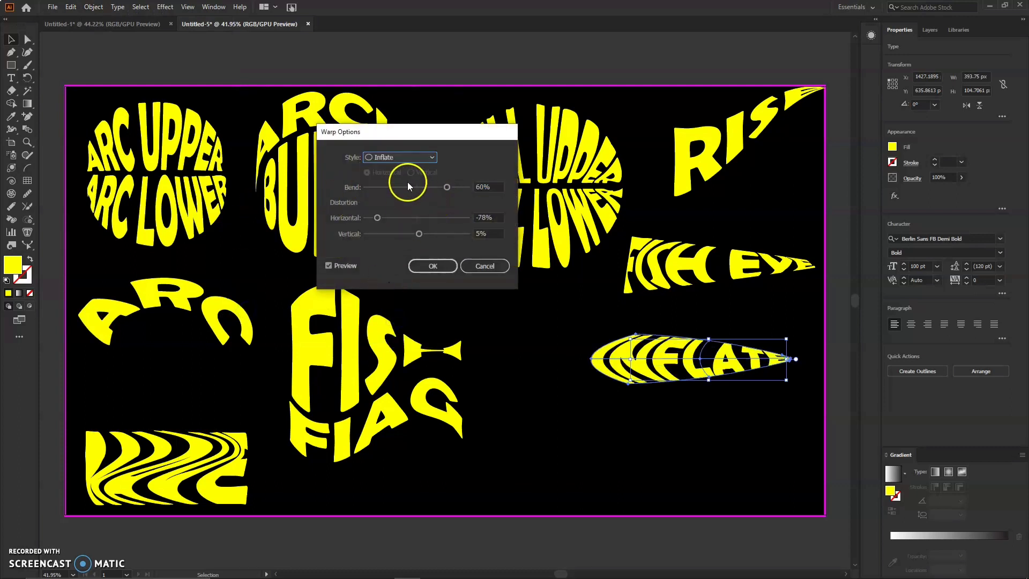
pyautogui.moveTo(438, 192); pyautogui.dragTo(468, 193)
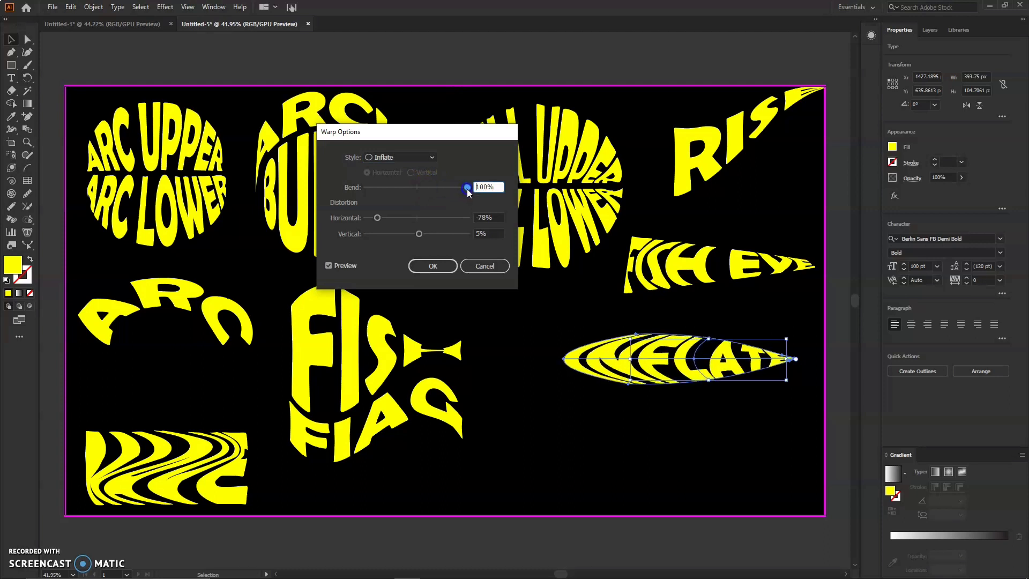
pyautogui.moveTo(377, 218); pyautogui.dragTo(416, 217)
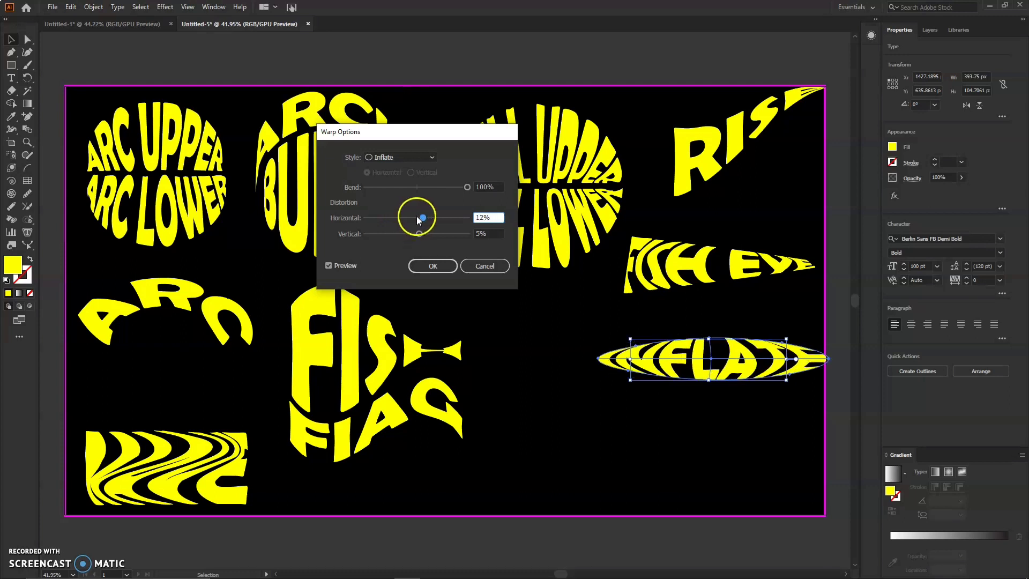
pyautogui.click(434, 266)
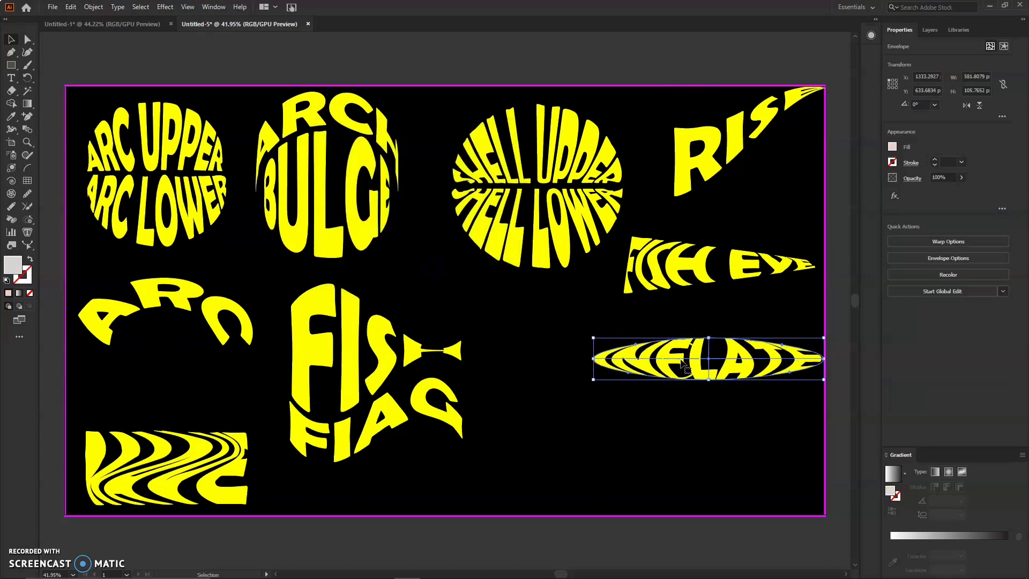
pyautogui.moveTo(709, 379); pyautogui.dragTo(668, 347)
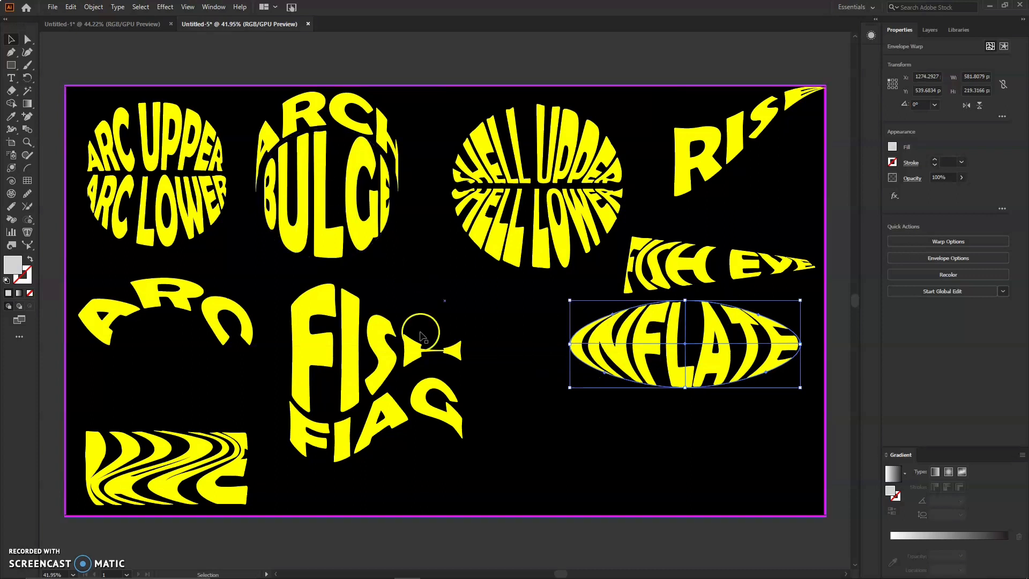
# Step: Add the text SQUEEZE below INFLATE and fill it with yellow
pyautogui.click(11, 77)
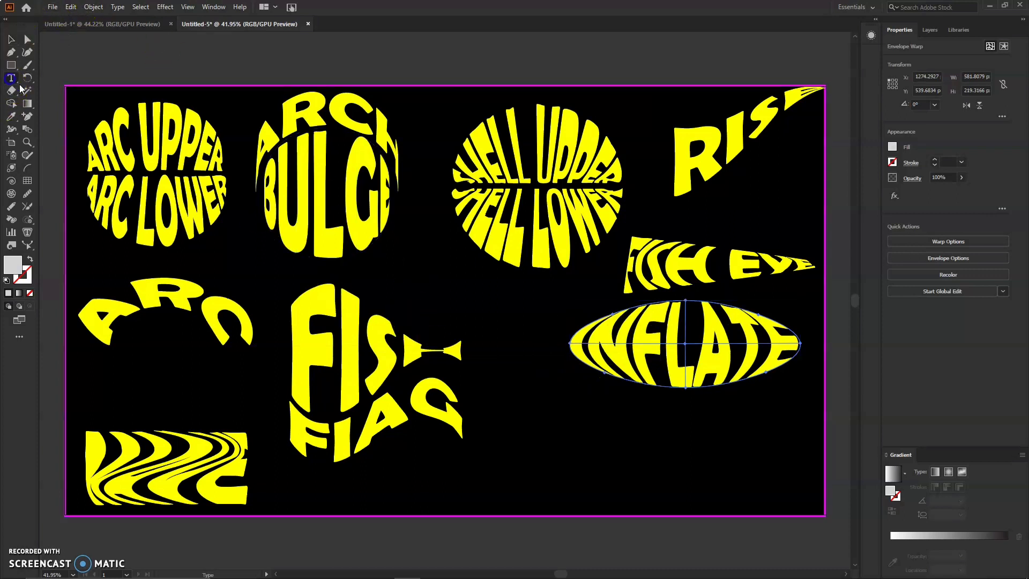
pyautogui.click(593, 421)
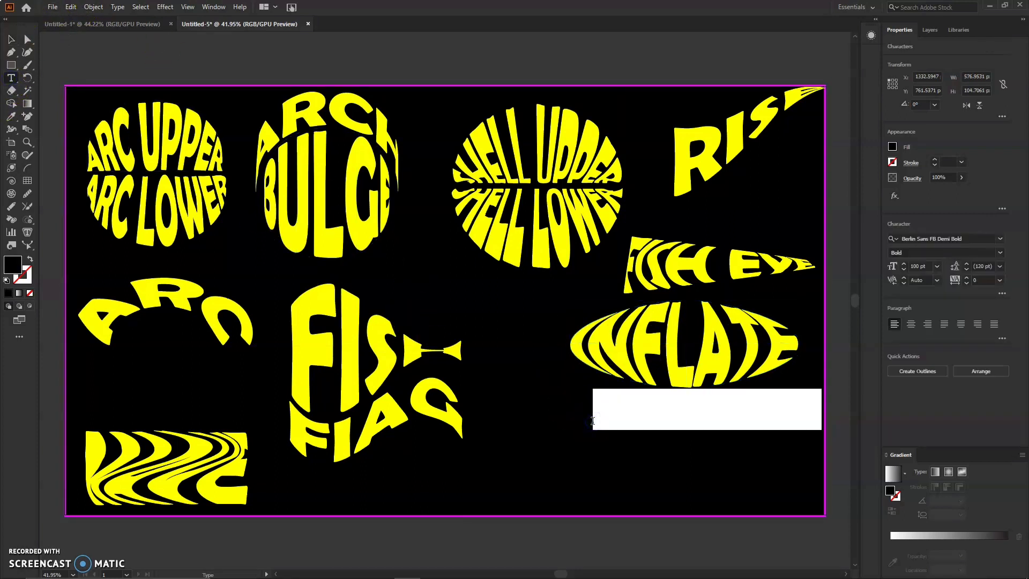
pyautogui.press('BackSpace')
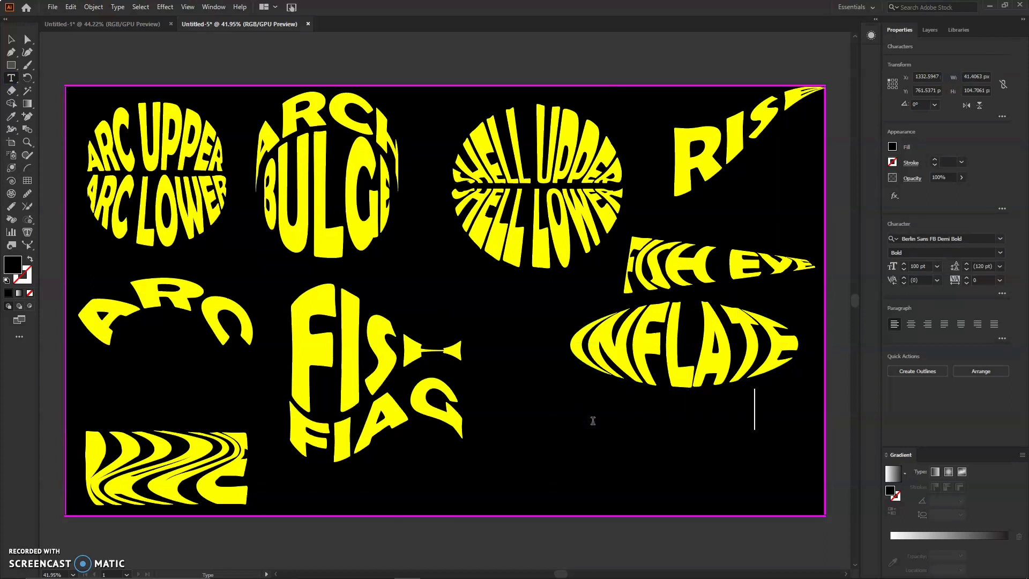
pyautogui.click(12, 41)
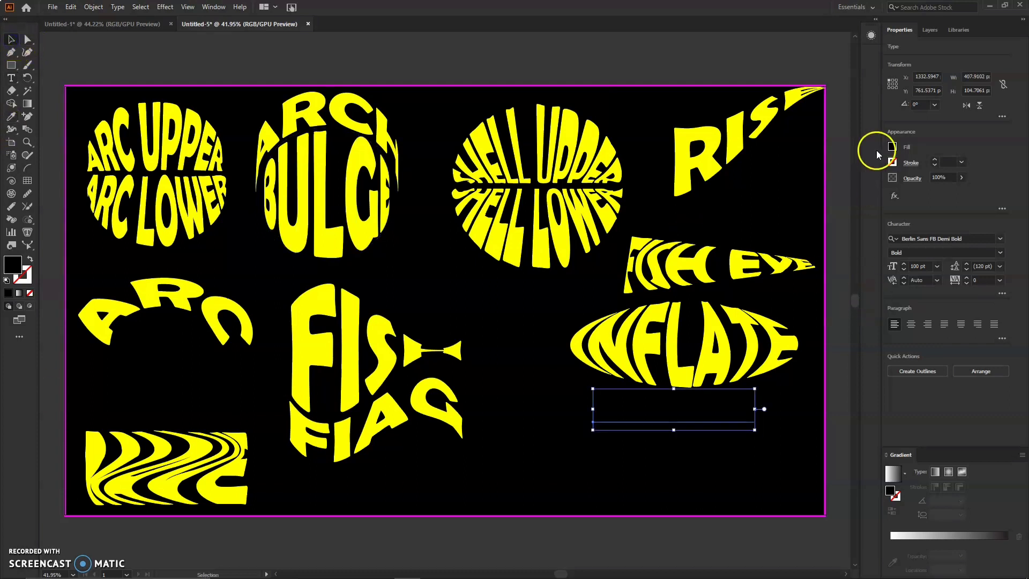
pyautogui.click(893, 148)
pyautogui.click(814, 186)
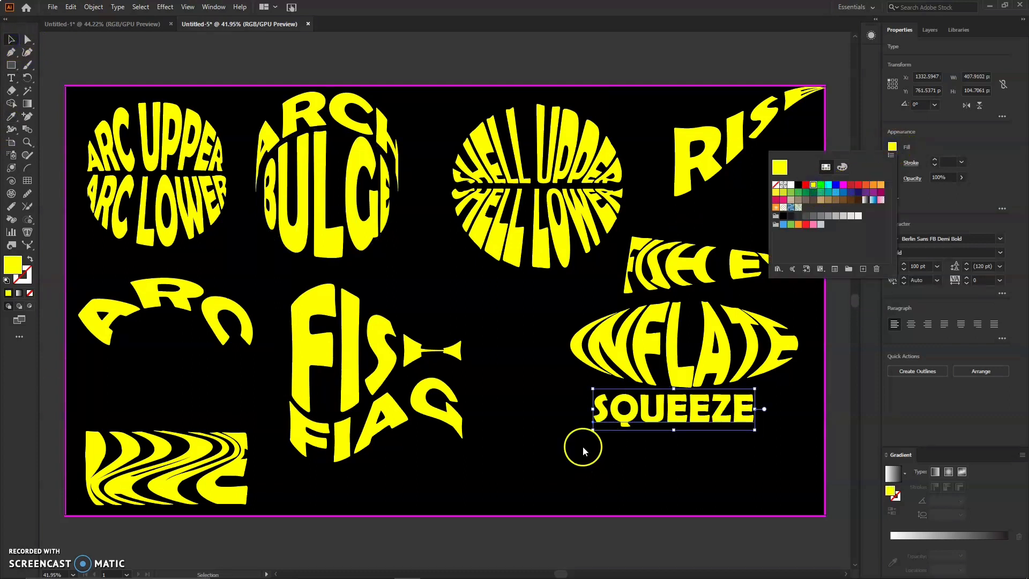
# Step: Apply the horizontal Squeeze envelope warp to SQUEEZE with 100% bend, -1% horizontal distortion and 5% vertical distortion
pyautogui.click(634, 419)
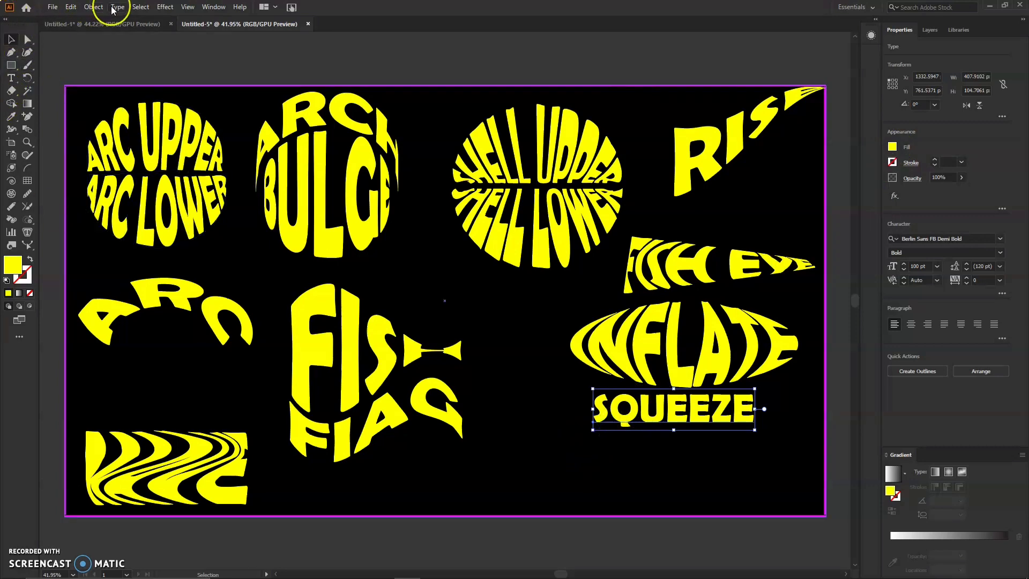
pyautogui.click(94, 7)
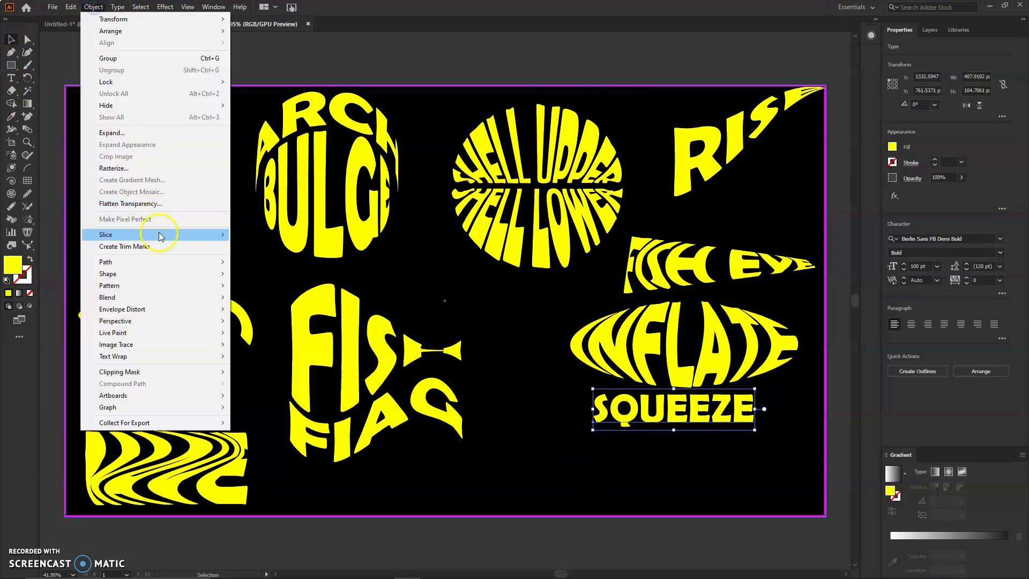
pyautogui.moveTo(167, 314)
pyautogui.click(279, 310)
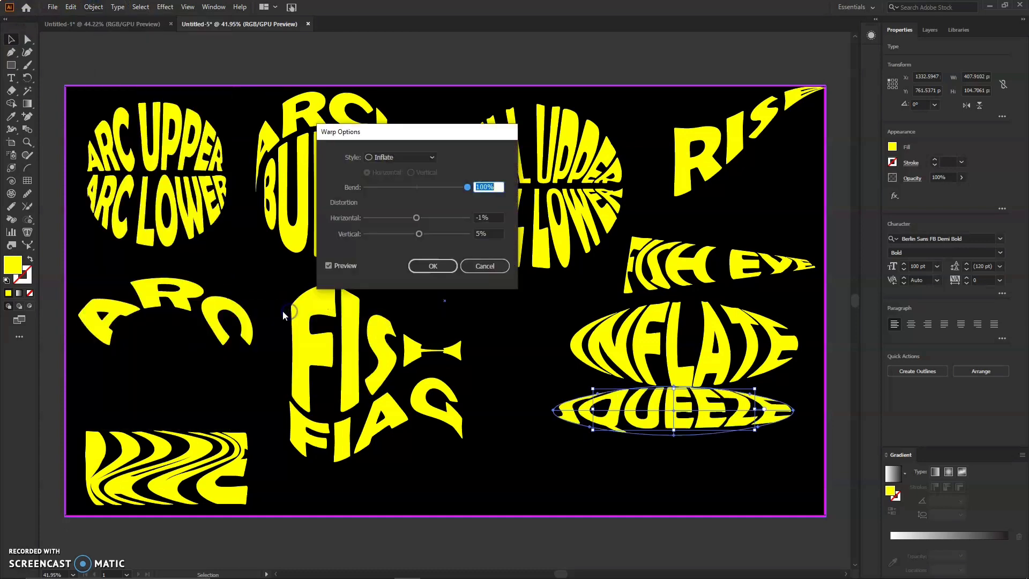
pyautogui.click(375, 157)
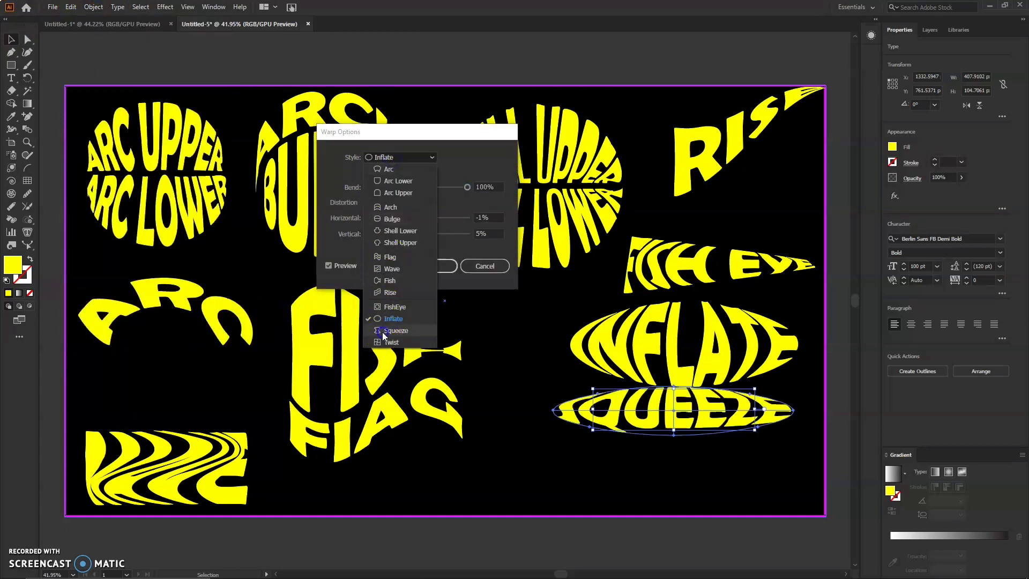
pyautogui.click(382, 332)
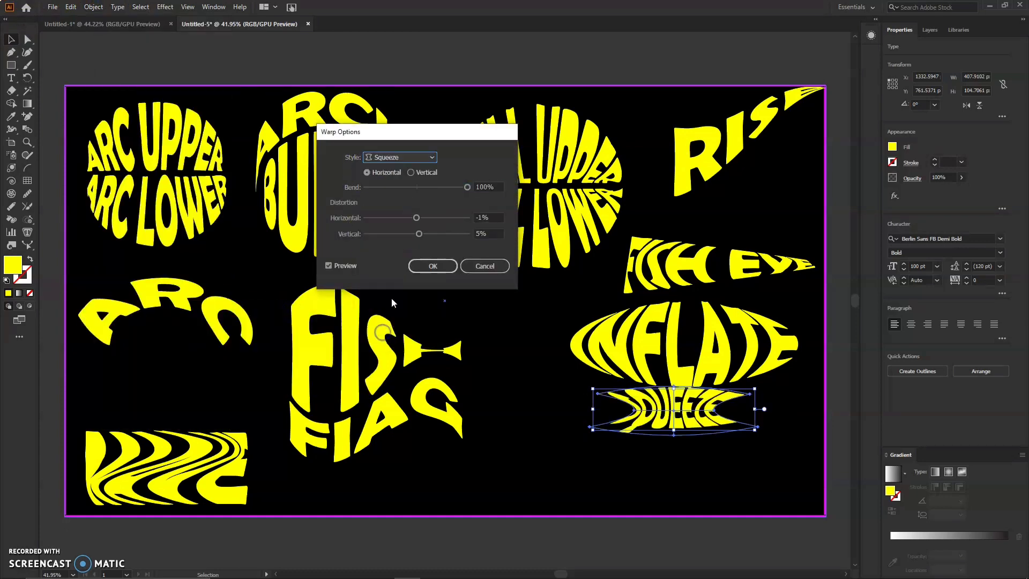
pyautogui.click(431, 265)
# Step: Enlarge SQUEEZE to about 582 x 183 px below INFLATE, raising INFLATE and FISH EYE to make room
pyautogui.moveTo(588, 435); pyautogui.dragTo(541, 455)
pyautogui.moveTo(657, 349); pyautogui.dragTo(624, 349)
pyautogui.moveTo(650, 284); pyautogui.dragTo(650, 253)
pyautogui.moveTo(634, 377); pyautogui.dragTo(672, 347)
pyautogui.moveTo(647, 423); pyautogui.dragTo(688, 402)
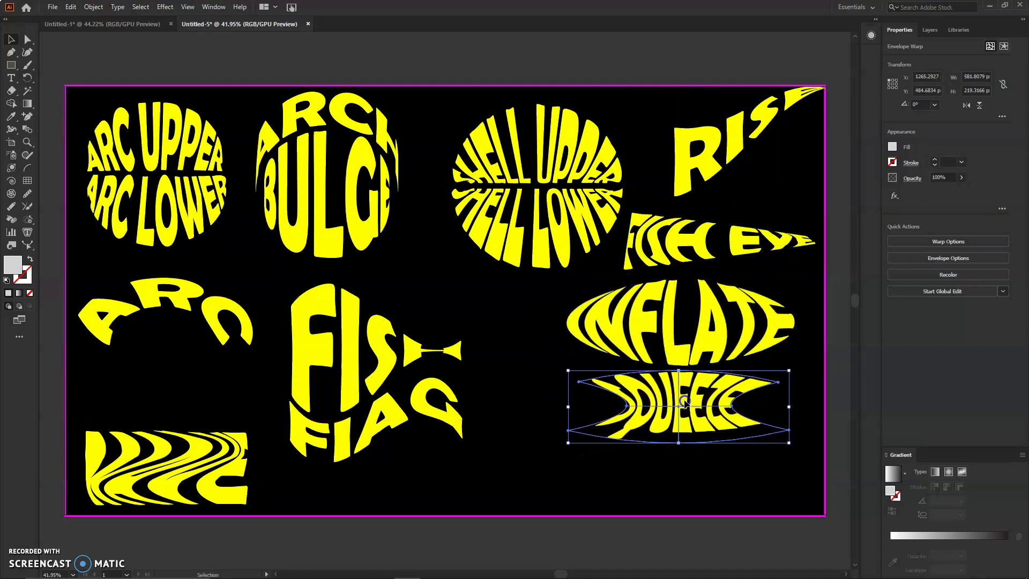
pyautogui.click(592, 435)
pyautogui.moveTo(570, 442); pyautogui.dragTo(556, 441)
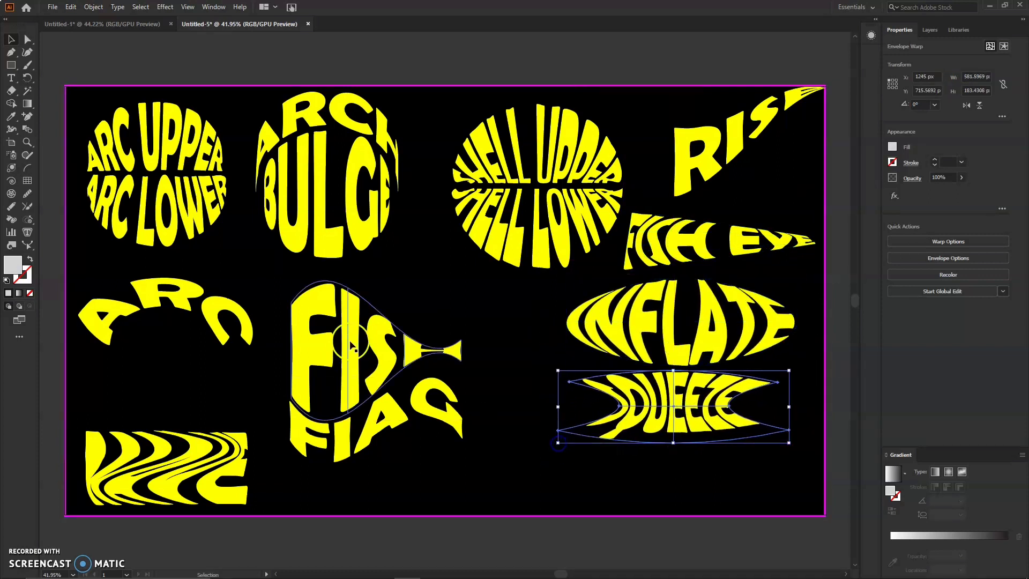
# Step: Move FISH and FLAG together to the artboard's centre between BULGE and INFLATE, and shift INFLATE and SQUEEZE slightly right
pyautogui.click(358, 421)
pyautogui.keyDown('shift'); pyautogui.click(361, 425); pyautogui.keyUp('shift')
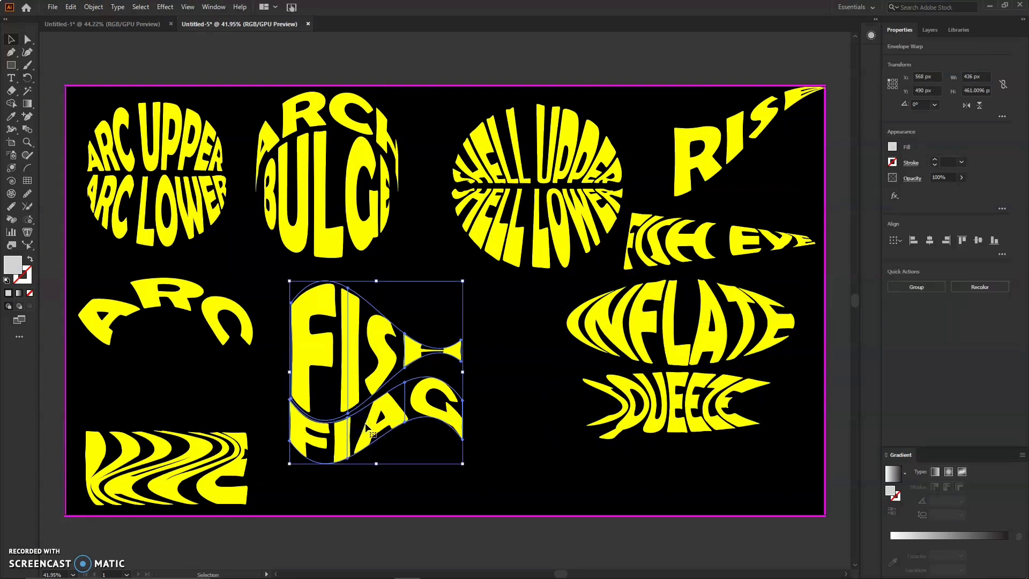
pyautogui.moveTo(366, 425); pyautogui.dragTo(457, 359)
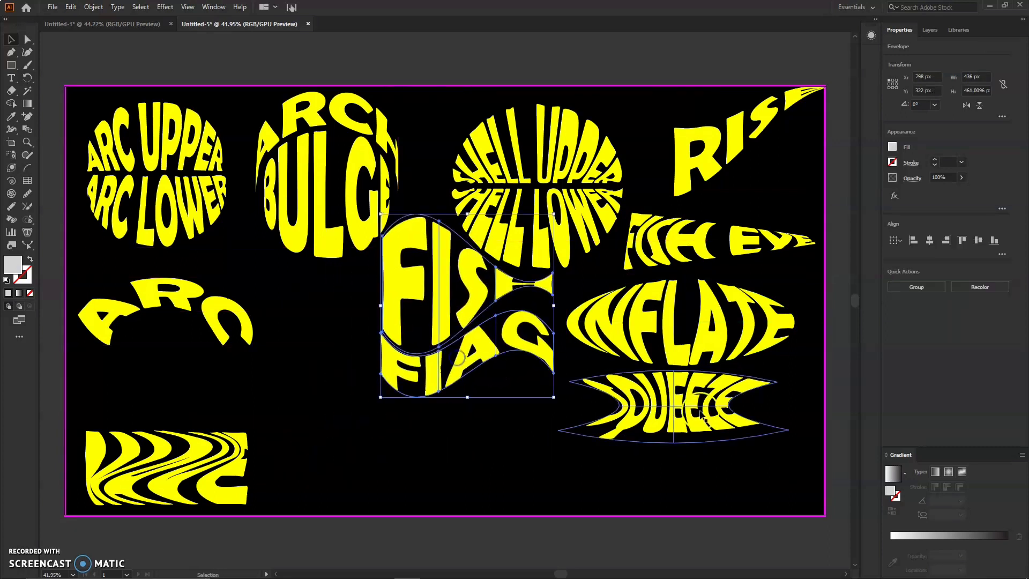
pyautogui.moveTo(700, 407); pyautogui.dragTo(709, 408)
pyautogui.click(687, 327)
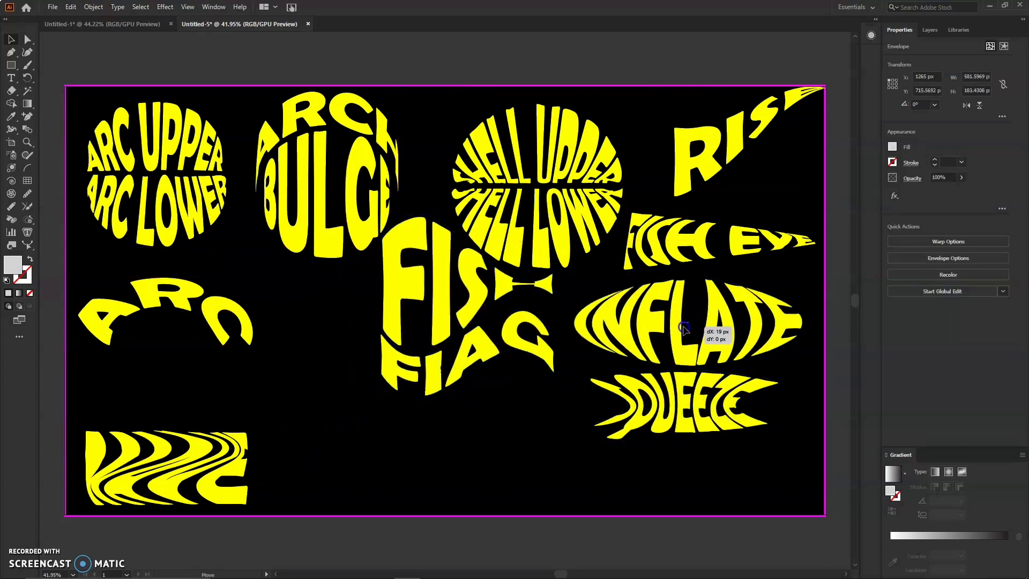
pyautogui.click(681, 406)
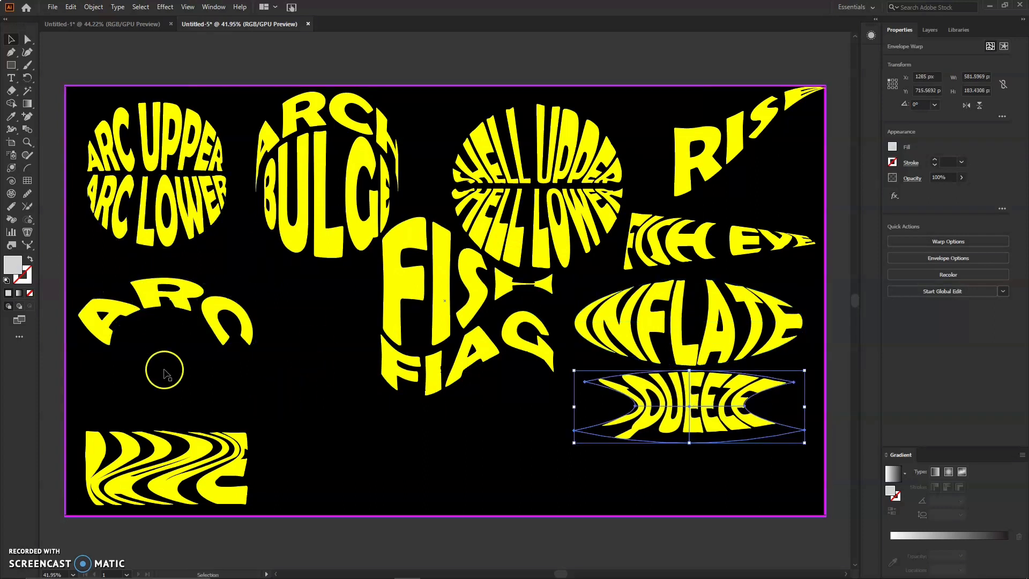
# Step: Move ARC and WAVE up so they stack closely beneath ARC LOWER
pyautogui.moveTo(172, 464); pyautogui.dragTo(170, 400)
pyautogui.moveTo(166, 300); pyautogui.dragTo(167, 289)
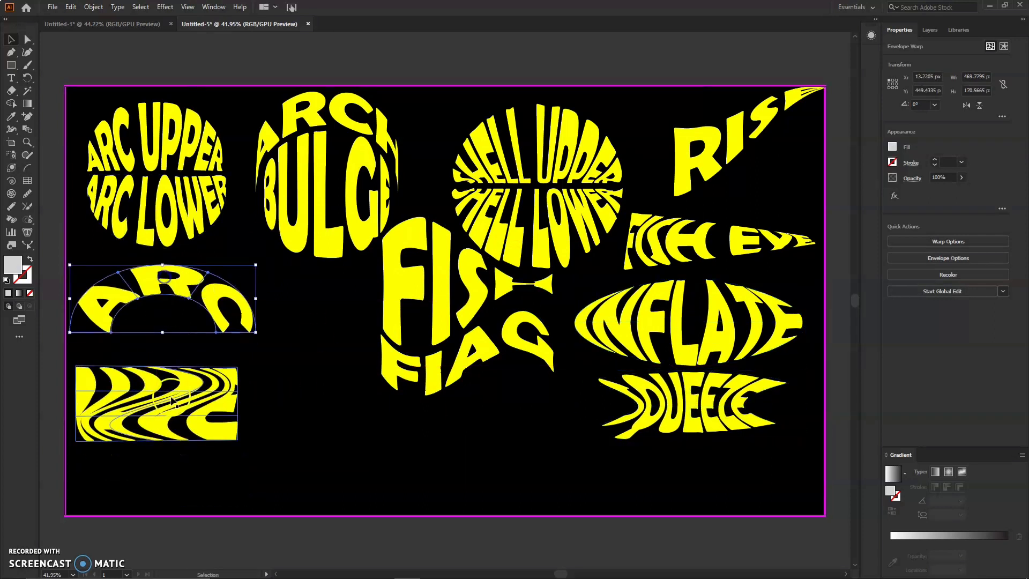
pyautogui.moveTo(170, 403); pyautogui.dragTo(174, 386)
pyautogui.moveTo(164, 300); pyautogui.dragTo(160, 303)
# Step: Add the text TWIST below FLAG and fill it with yellow
pyautogui.click(11, 77)
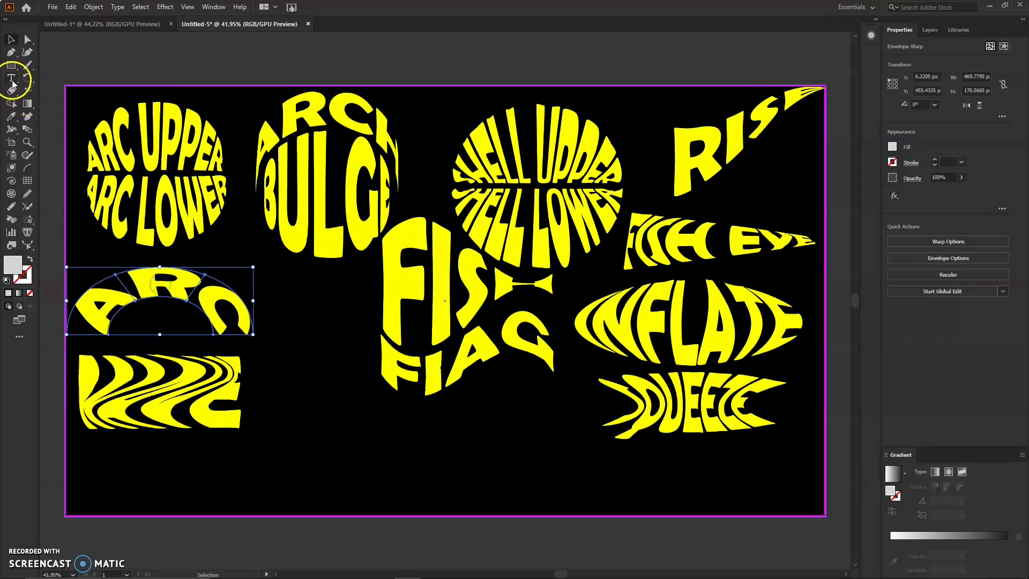
pyautogui.click(375, 441)
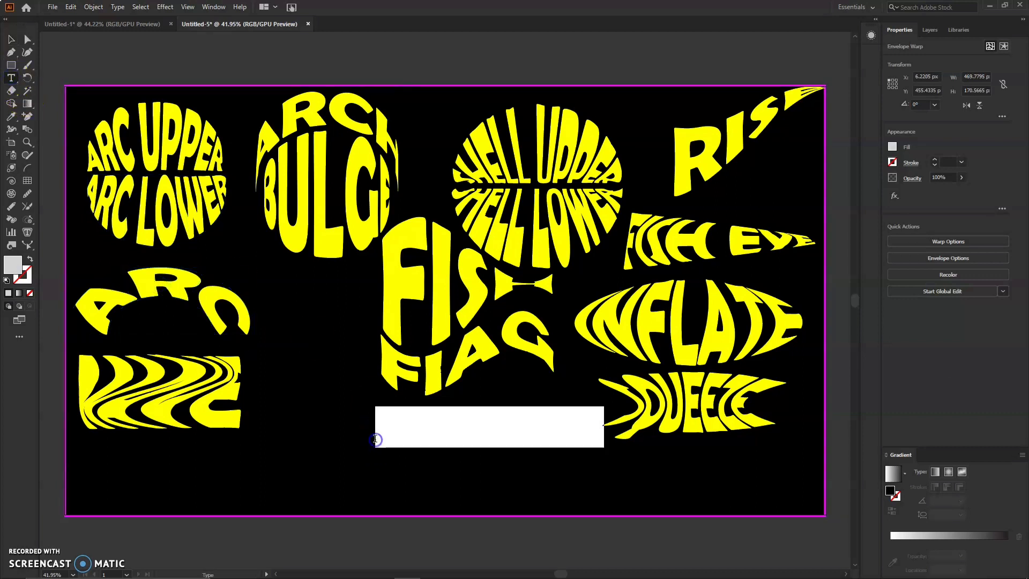
pyautogui.press('BackSpace')
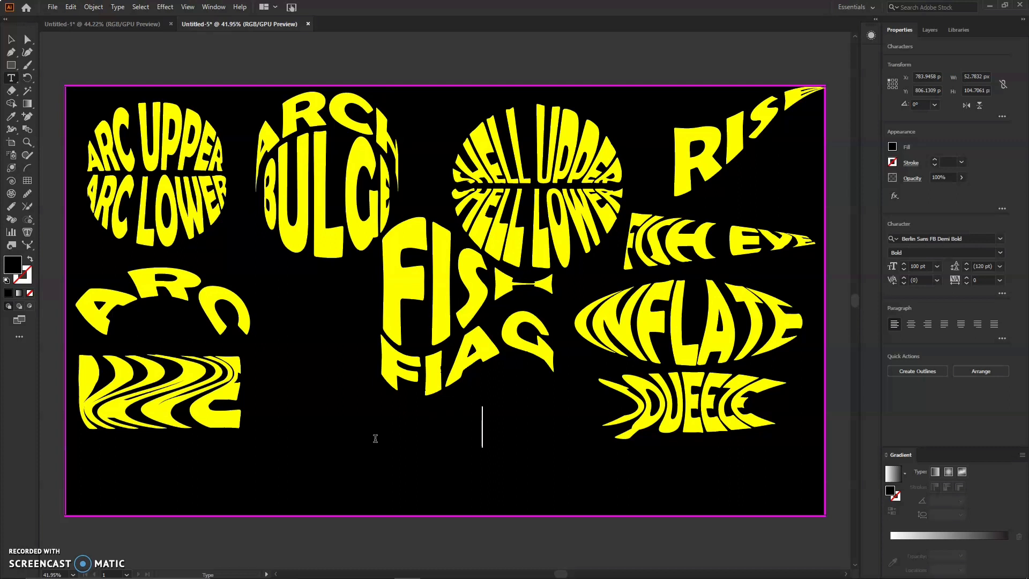
pyautogui.click(11, 41)
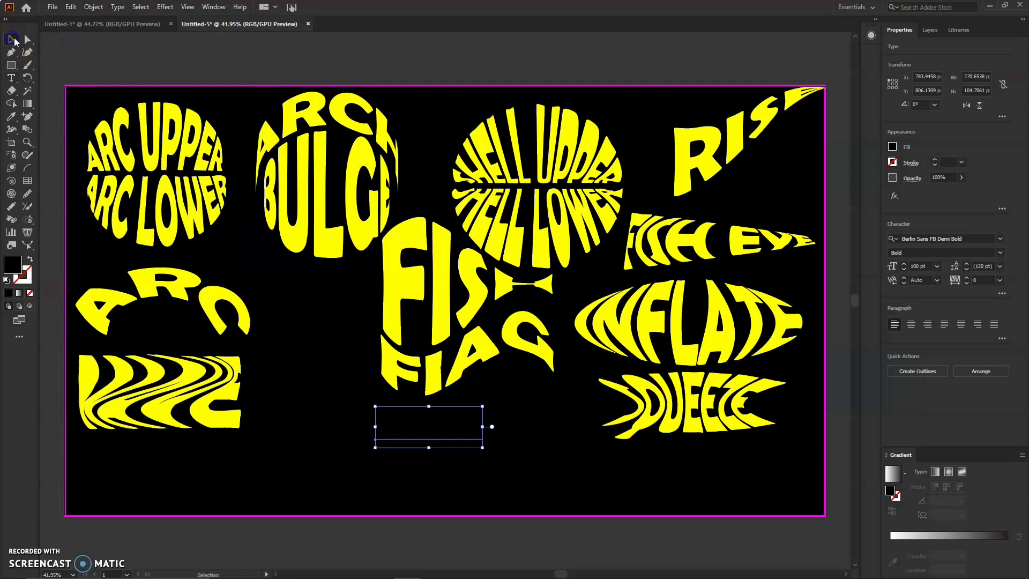
pyautogui.click(893, 147)
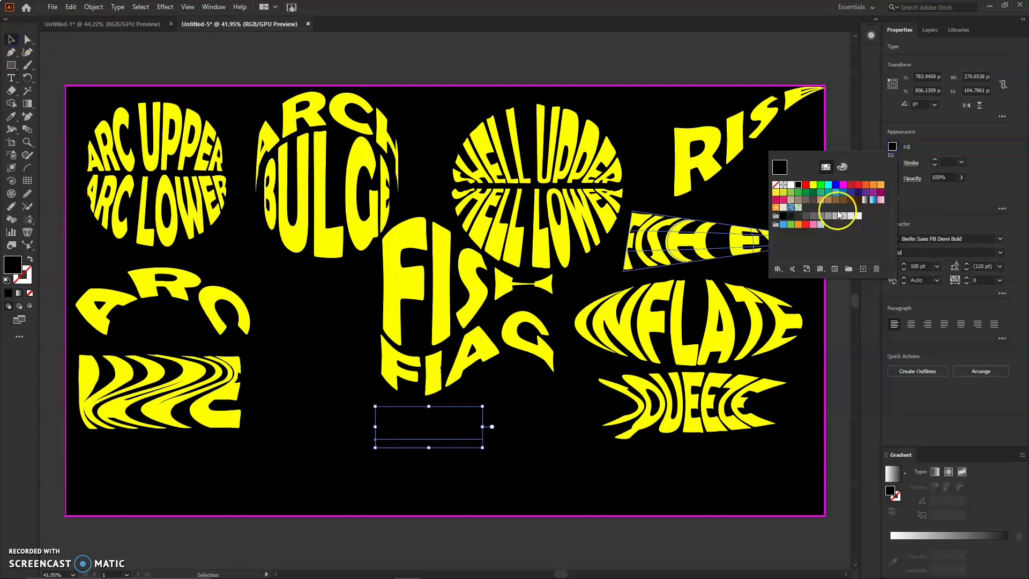
pyautogui.click(813, 186)
# Step: Apply the vertical Twist envelope warp to TWIST with a reduced bend, -1% horizontal distortion and 5% vertical distortion
pyautogui.click(84, 9)
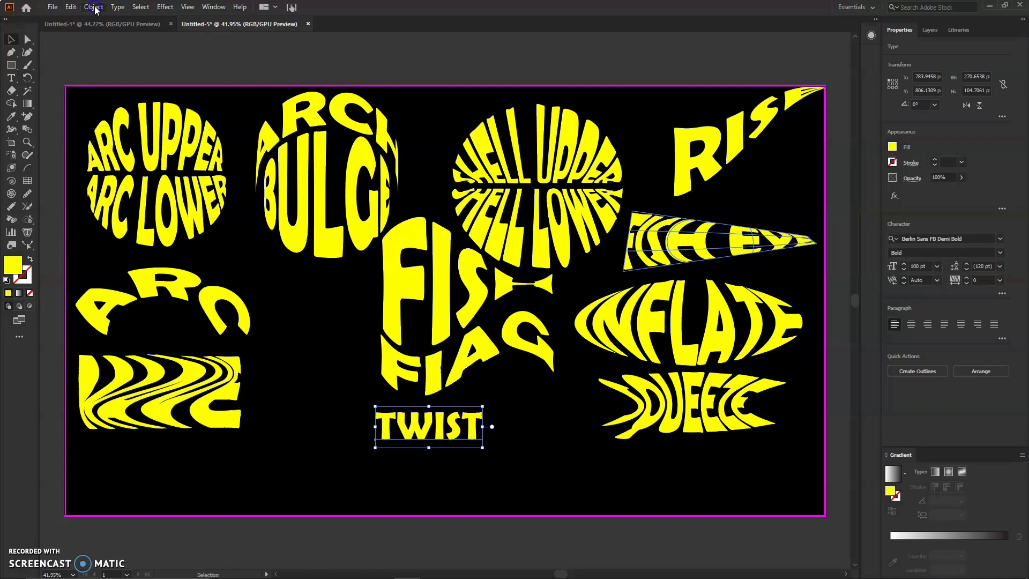
pyautogui.click(93, 7)
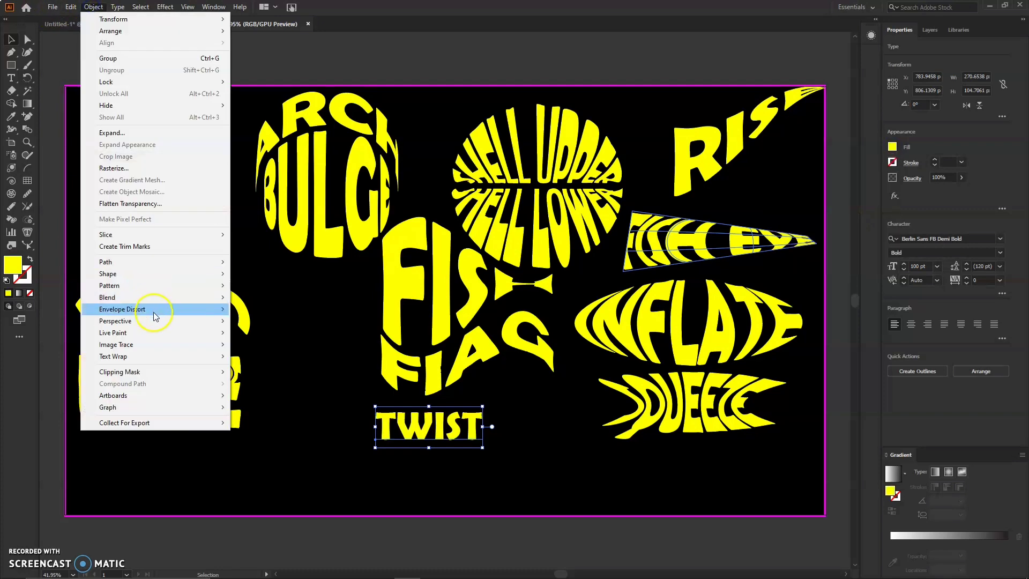
pyautogui.moveTo(156, 310)
pyautogui.click(258, 310)
pyautogui.click(402, 157)
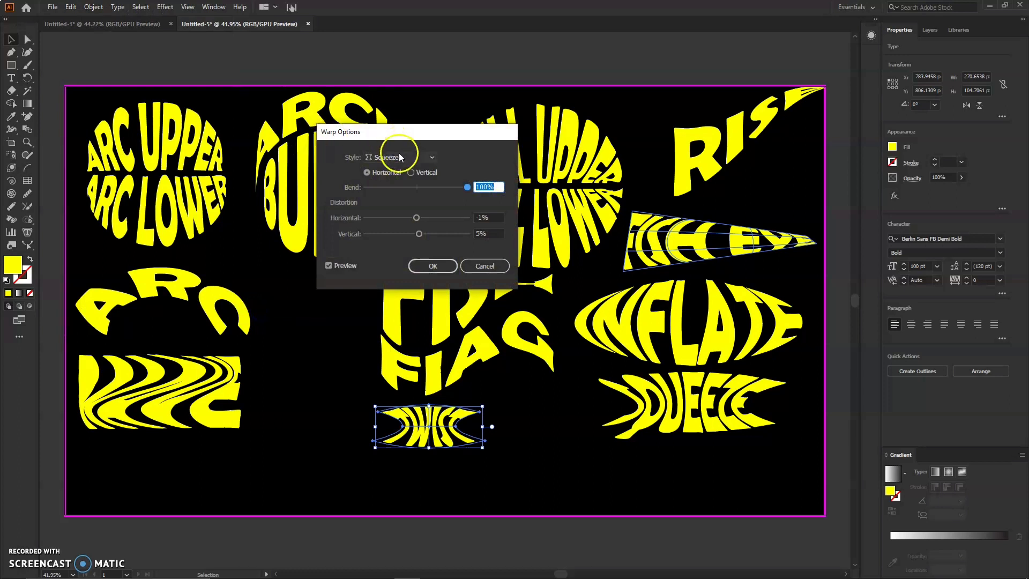
pyautogui.click(392, 342)
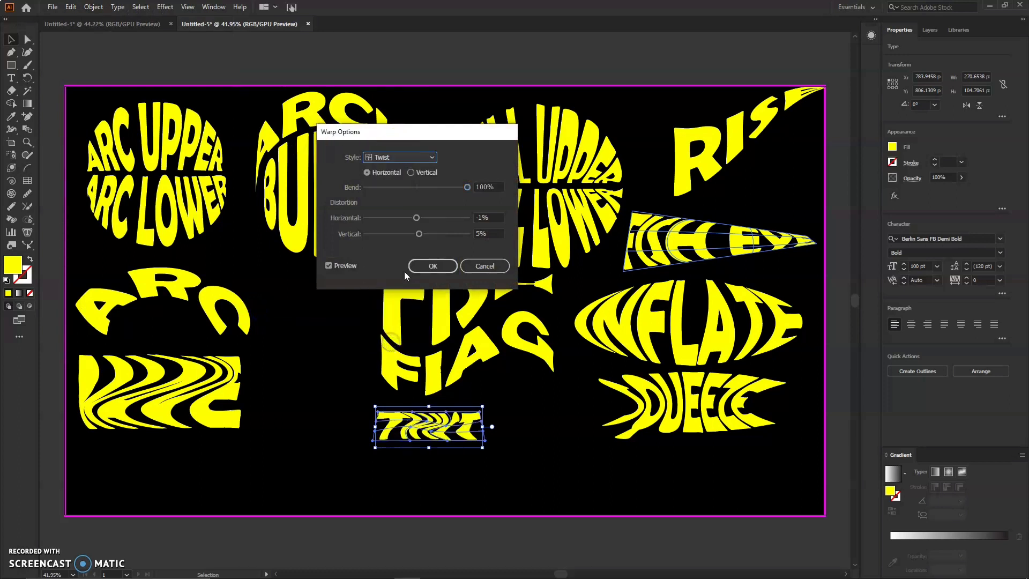
pyautogui.click(502, 187)
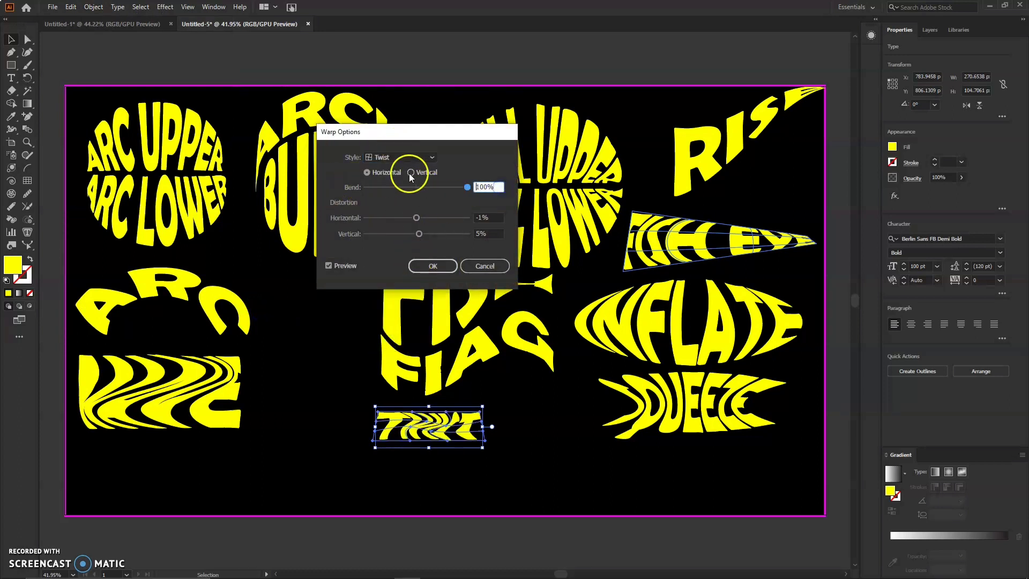
pyautogui.click(411, 173)
pyautogui.moveTo(432, 188); pyautogui.dragTo(447, 194)
pyautogui.click(428, 268)
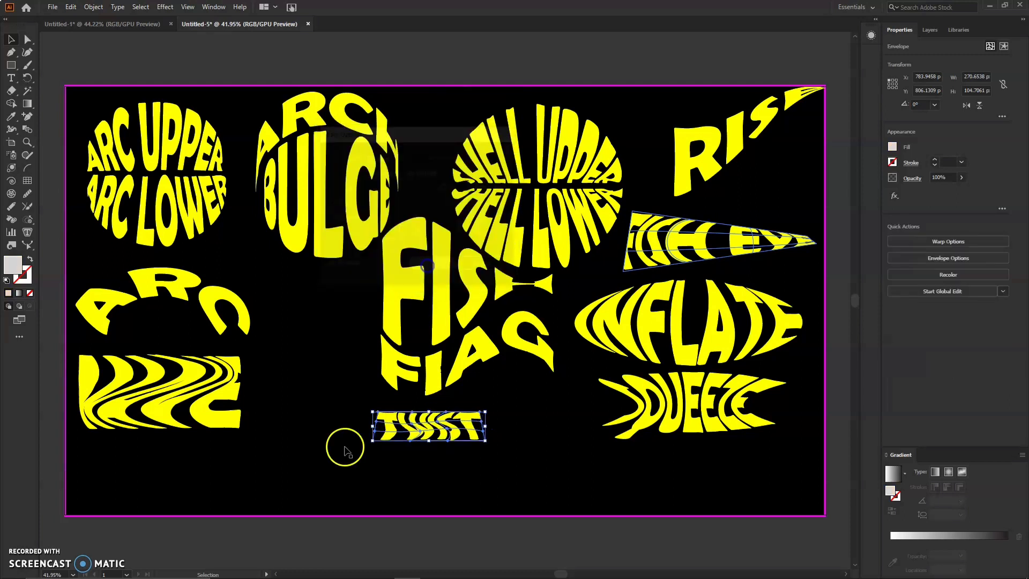
# Step: Enlarge TWIST and centre it near the artboard's lower edge, and lower FISH and FLAG to sit just above it
pyautogui.moveTo(373, 427); pyautogui.dragTo(245, 507)
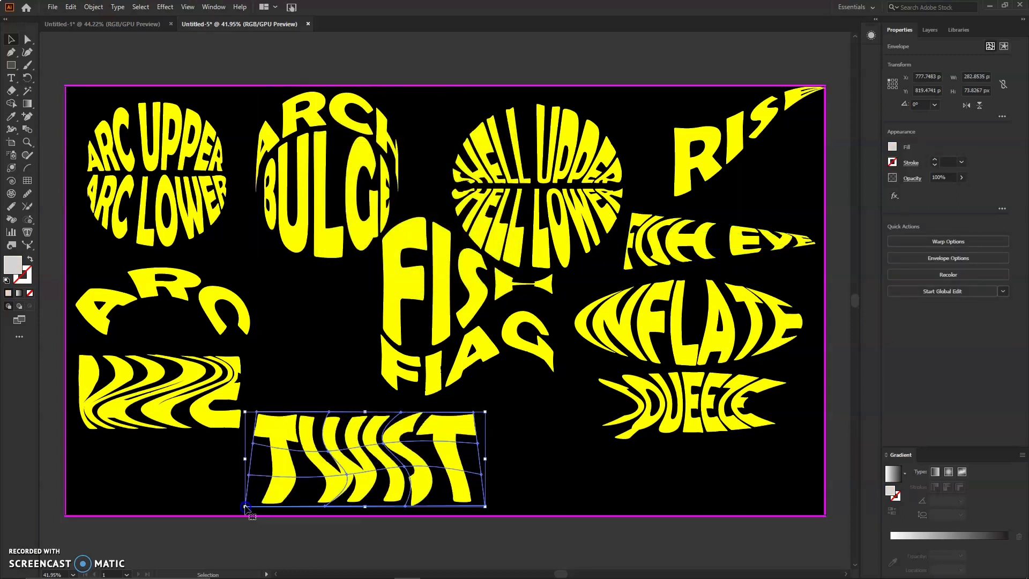
pyautogui.moveTo(486, 506); pyautogui.dragTo(471, 476)
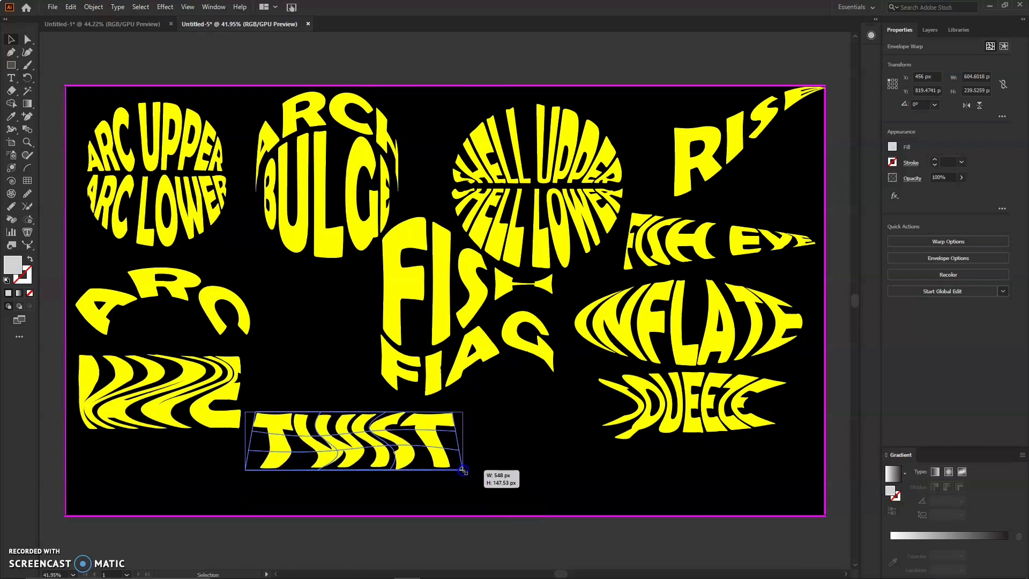
pyautogui.moveTo(377, 452); pyautogui.dragTo(464, 475)
pyautogui.click(420, 318)
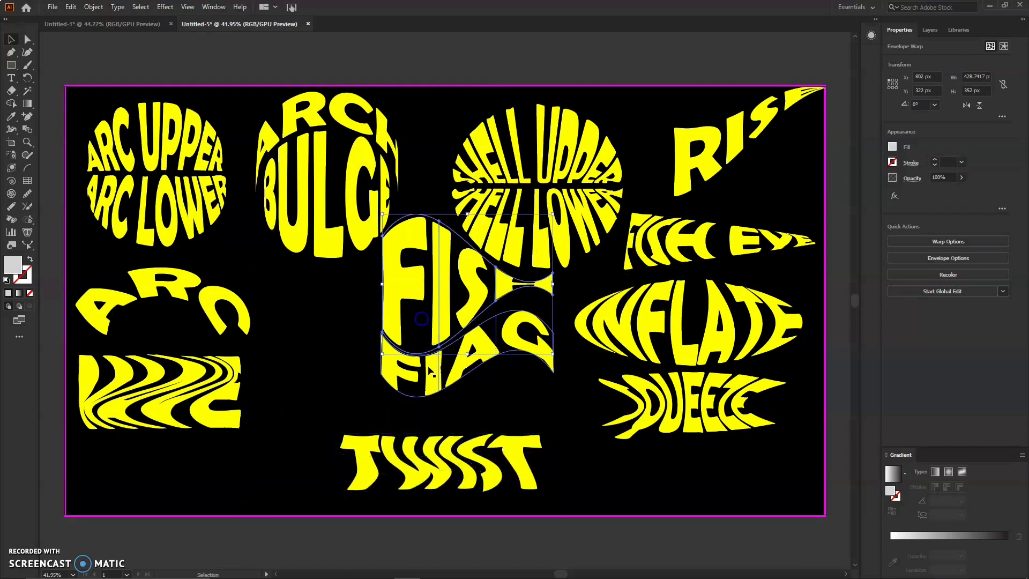
pyautogui.moveTo(420, 319); pyautogui.dragTo(407, 340)
# Step: Move INFLATE and SQUEEZE down together, and nudge FISH EYE and RISE down and left to even out the spacing
pyautogui.click(704, 351)
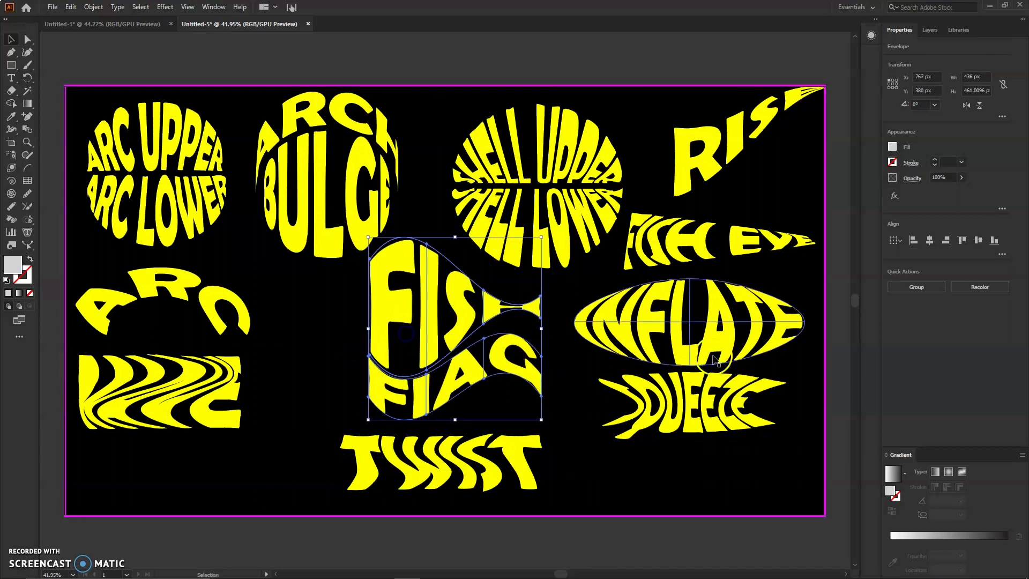
pyautogui.click(695, 405)
pyautogui.keyDown('shift'); pyautogui.click(686, 321); pyautogui.keyUp('shift')
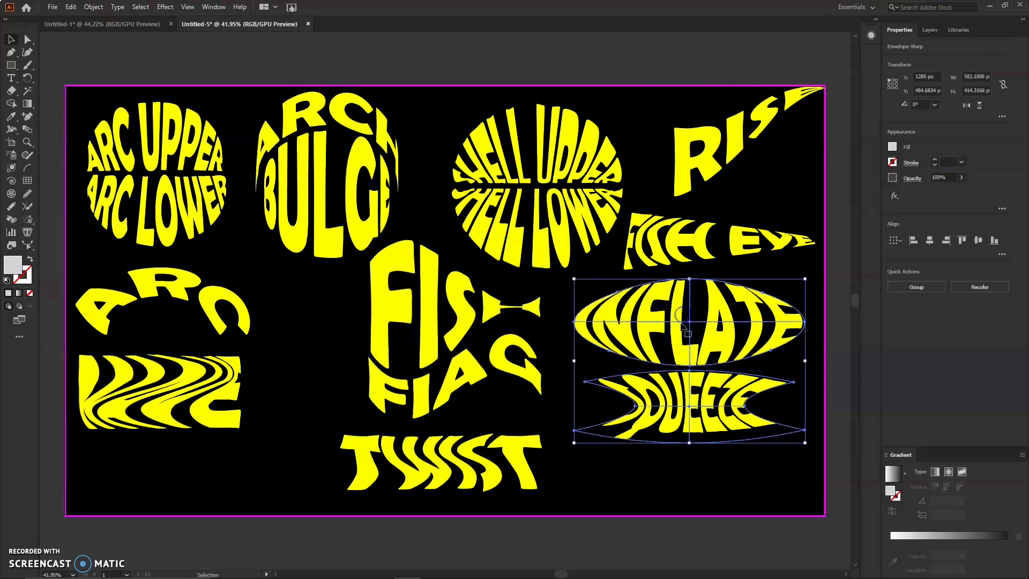
pyautogui.moveTo(686, 322); pyautogui.dragTo(692, 367)
pyautogui.click(709, 250)
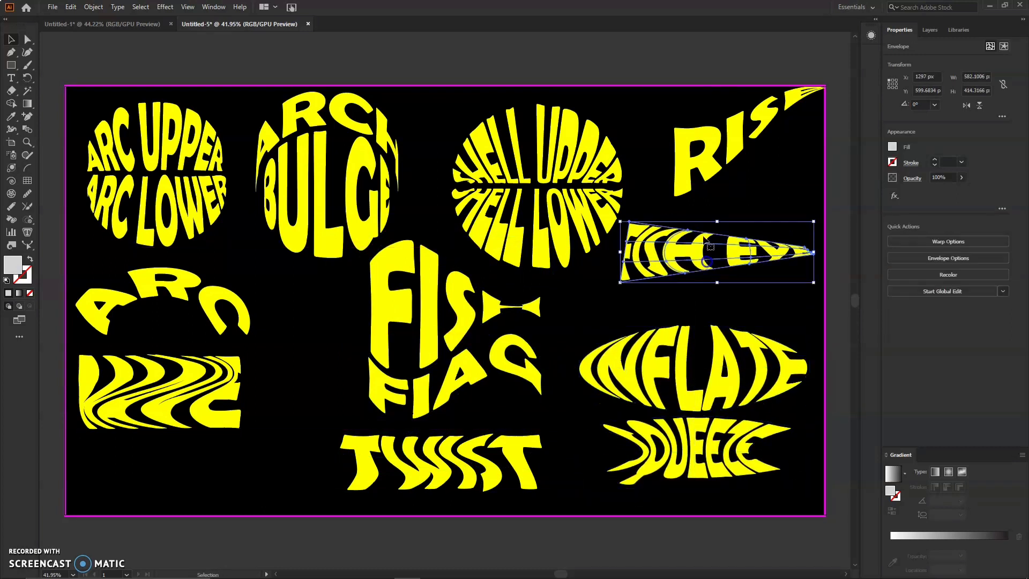
pyautogui.moveTo(707, 148); pyautogui.dragTo(695, 159)
pyautogui.doubleClick(180, 425)
pyautogui.click(103, 321)
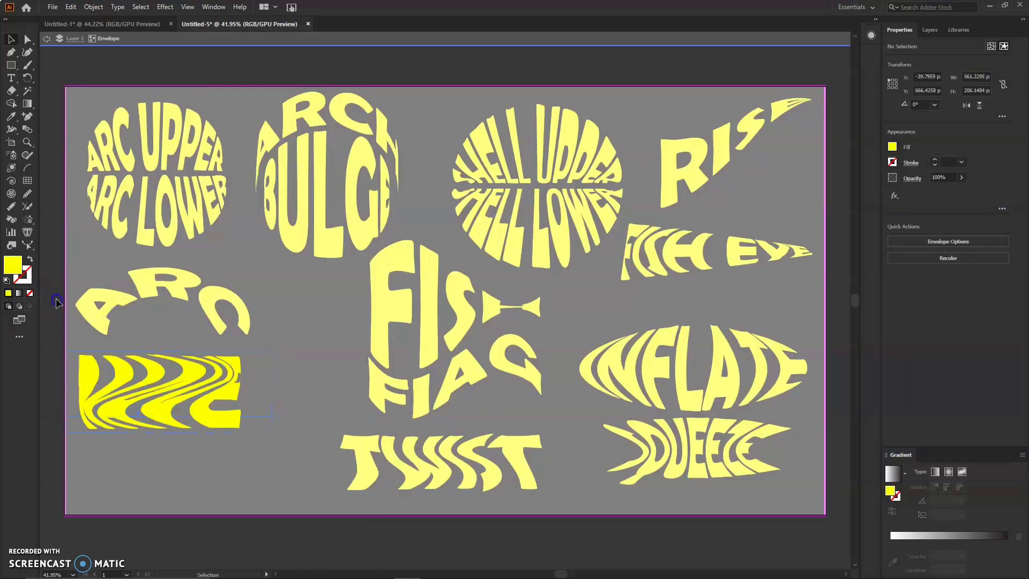
pyautogui.doubleClick(56, 302)
# Step: Move WAVE and ARC down and right into the empty area beside FISH and TWIST, and deselect everything
pyautogui.click(181, 427)
pyautogui.click(174, 401)
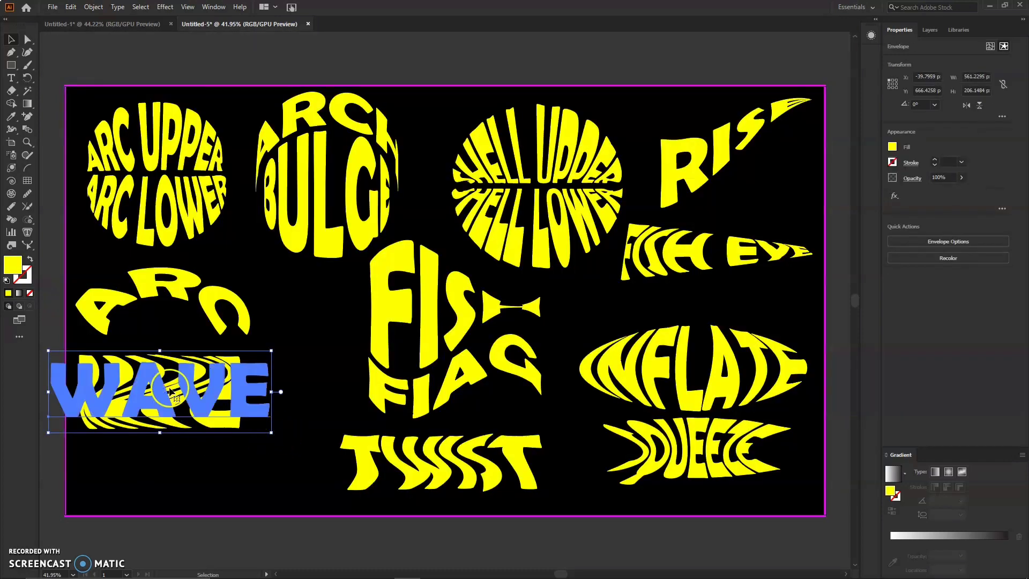
pyautogui.moveTo(177, 378); pyautogui.dragTo(202, 423)
pyautogui.moveTo(137, 298); pyautogui.dragTo(169, 321)
pyautogui.click(341, 61)
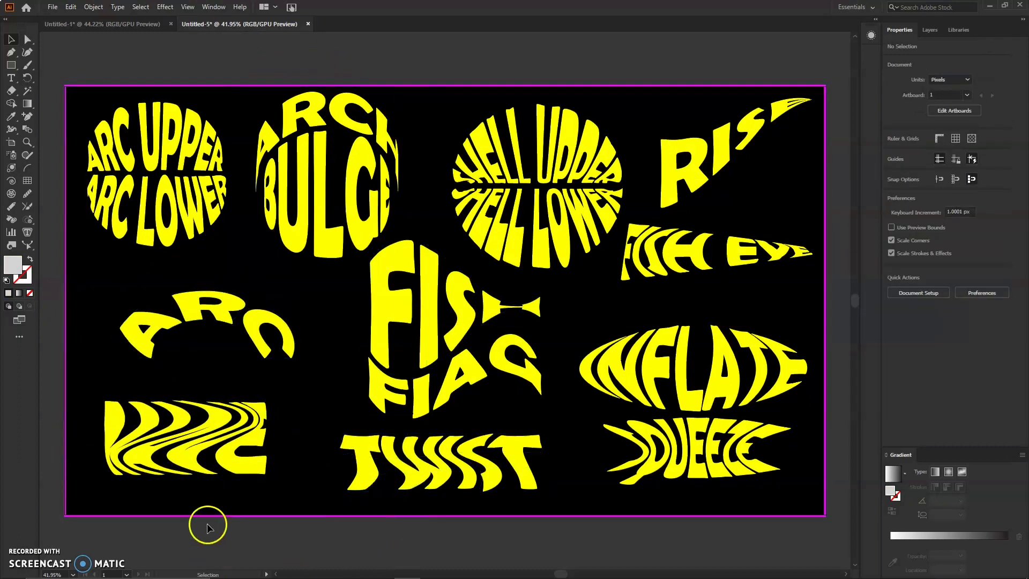